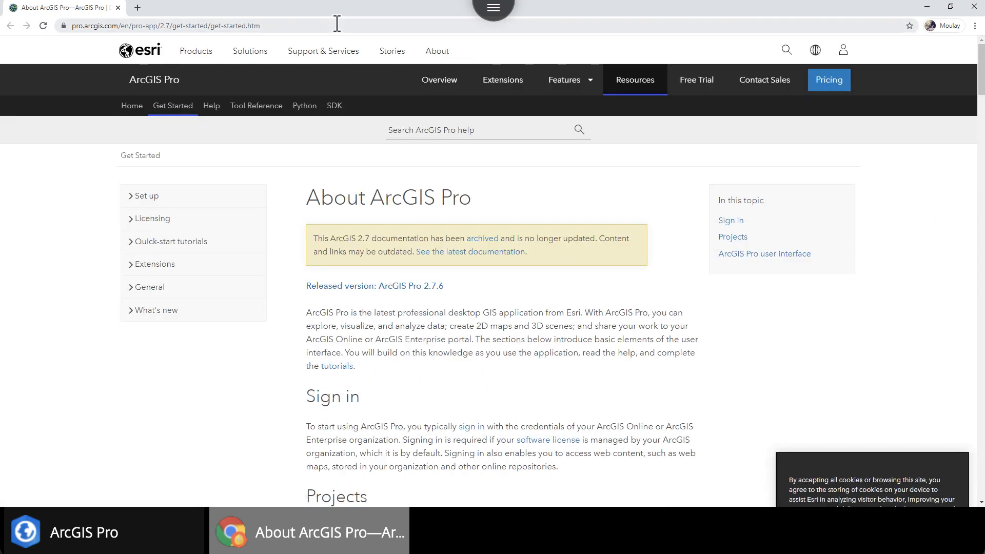
- Search the web for "fema gis data" and open the FEMA GIS Data Feeds page
left_click(337, 23)
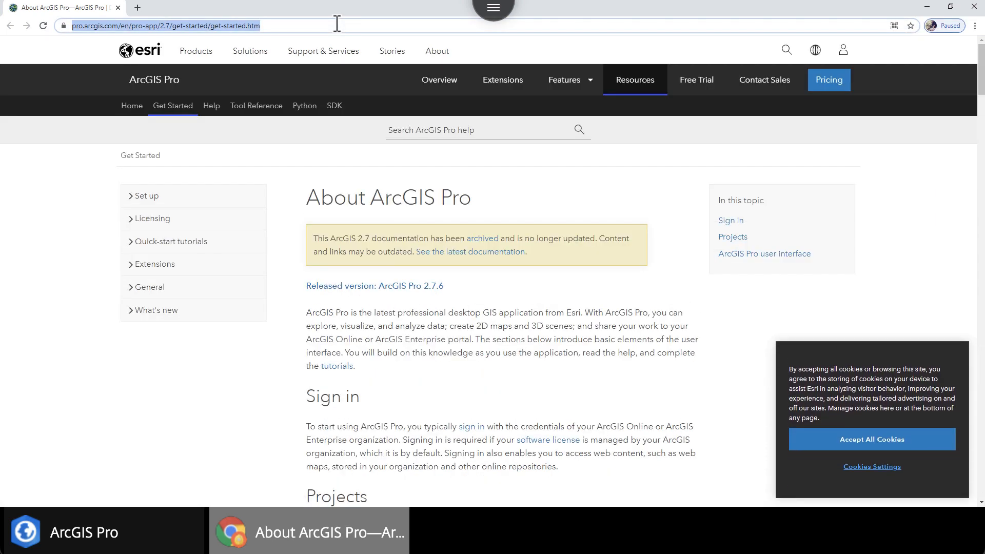
type("v")
key("BackSpace")
type("f")
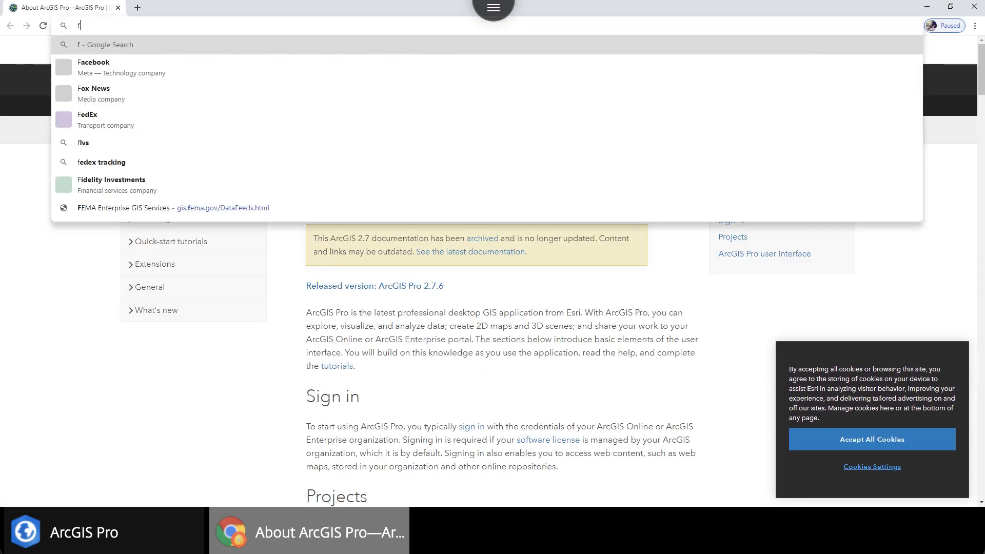
type("ema gis data")
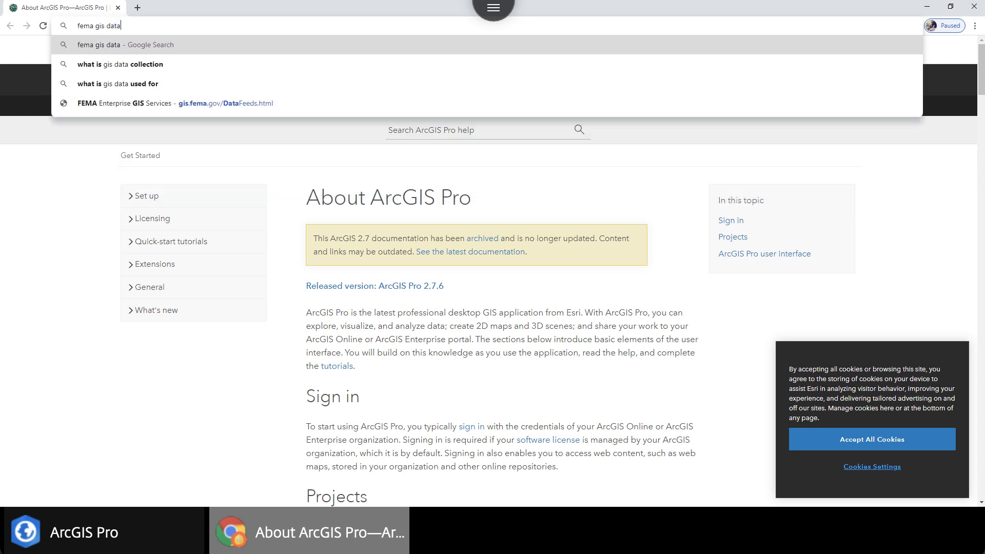
key("Return")
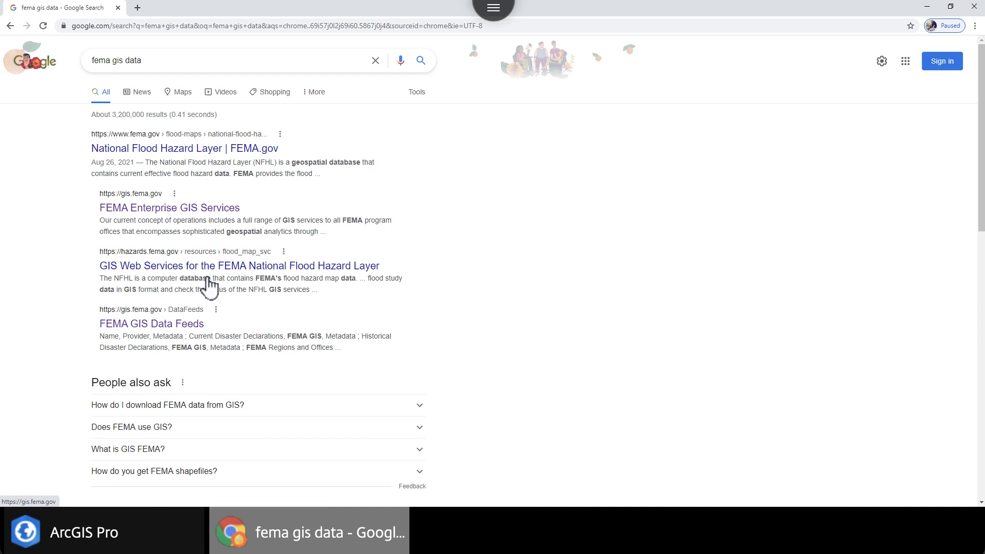
left_click(193, 323)
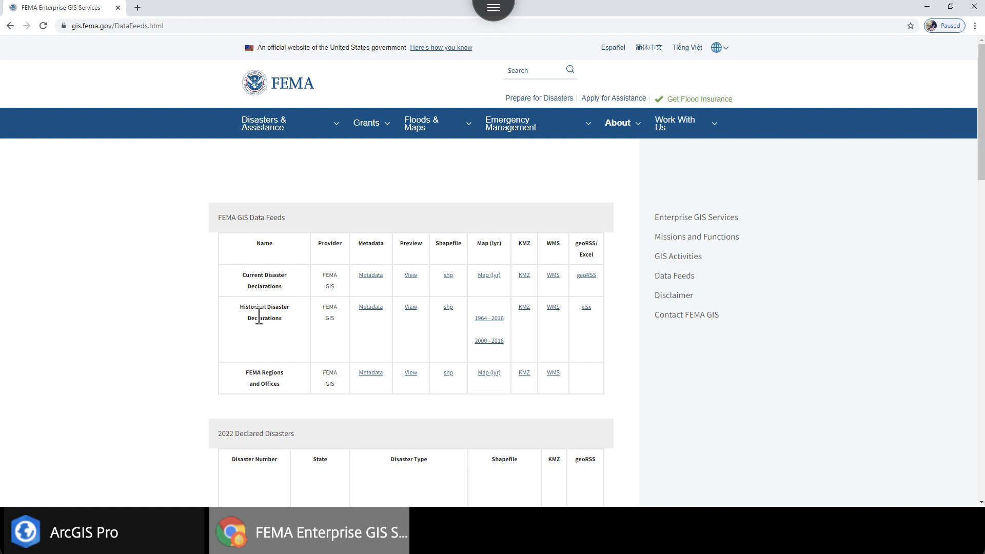
- Open the metadata of the Historical Disaster Declarations feed and examine its description, time period, spatial reference and extent
left_click(377, 317)
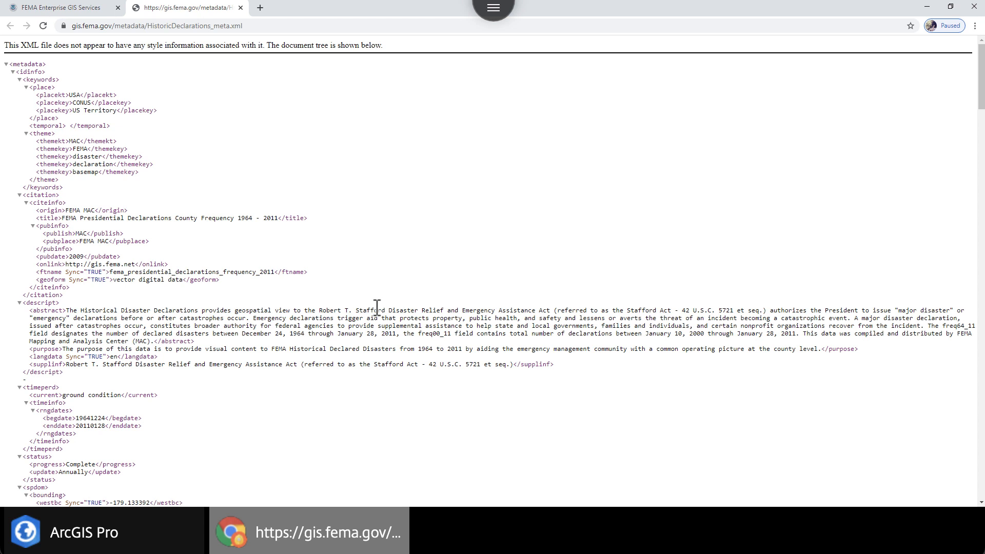
scroll(359, 293, "down", 1)
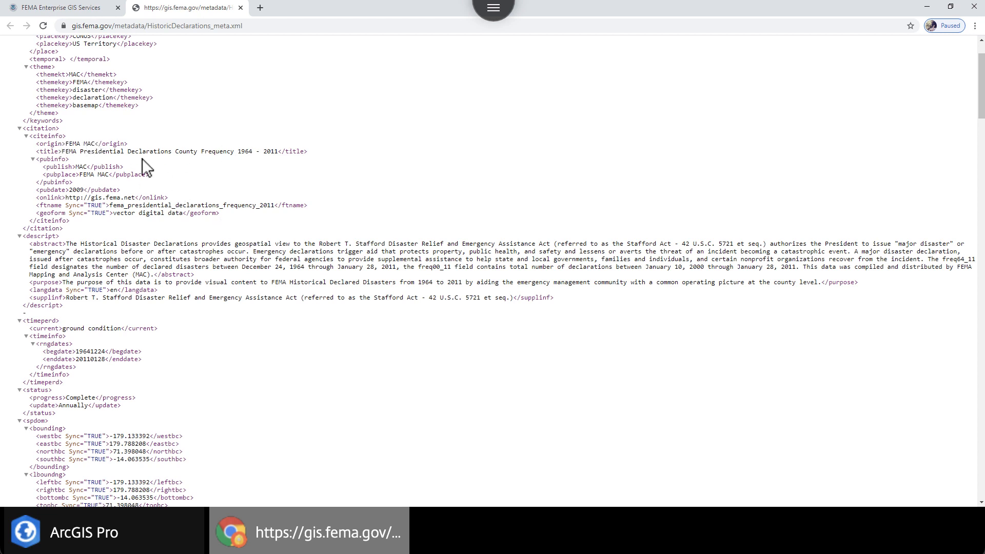
scroll(261, 211, "down", 2)
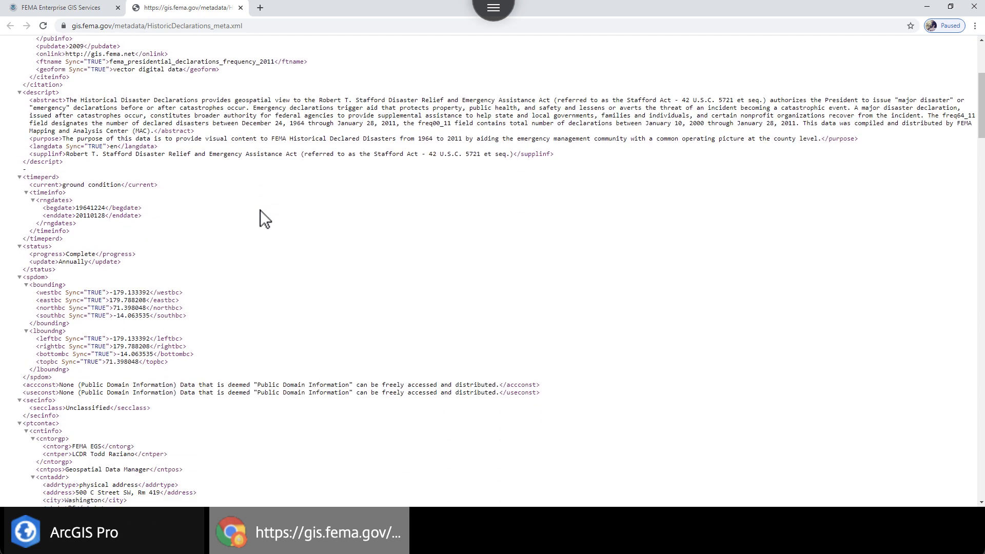
scroll(261, 211, "down", 6)
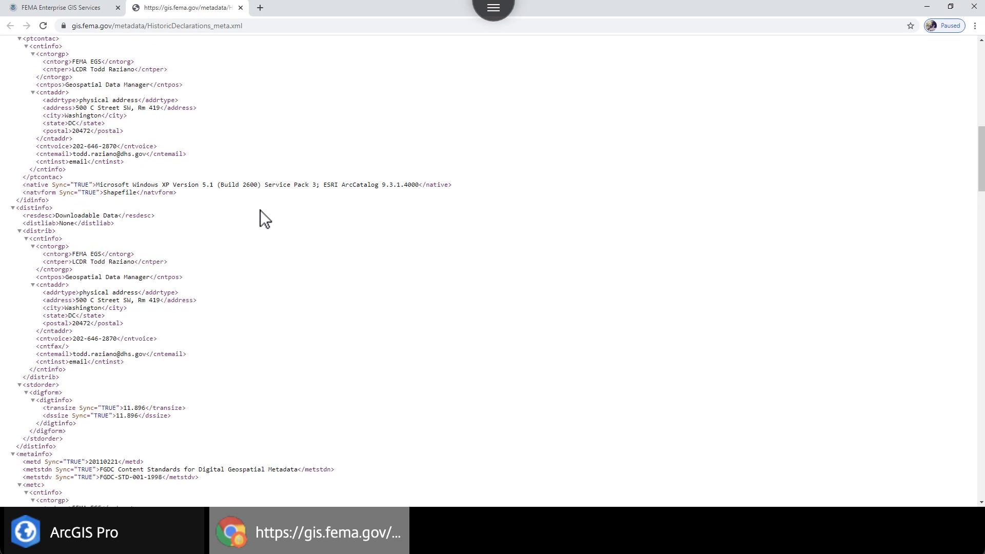
scroll(276, 270, "down", 9)
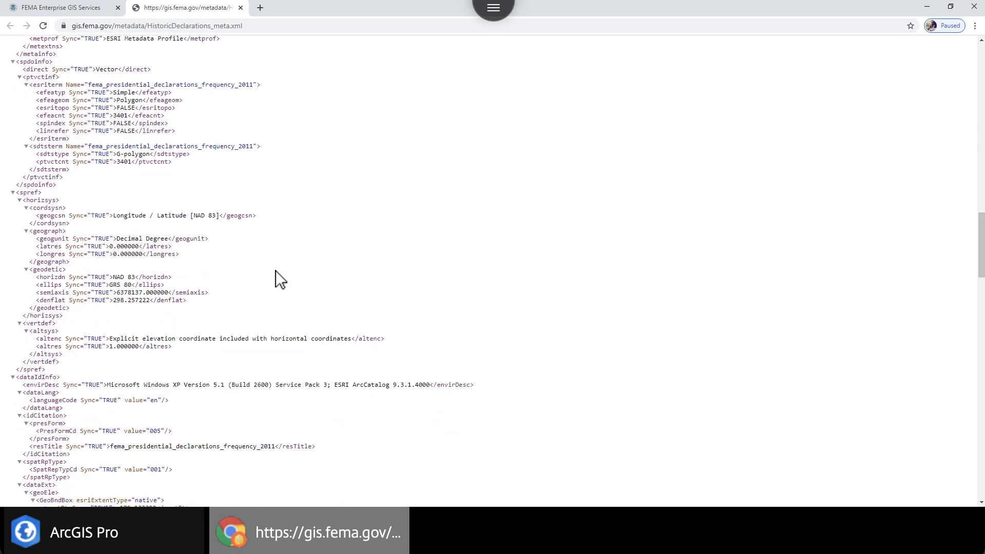
scroll(275, 271, "down", 4)
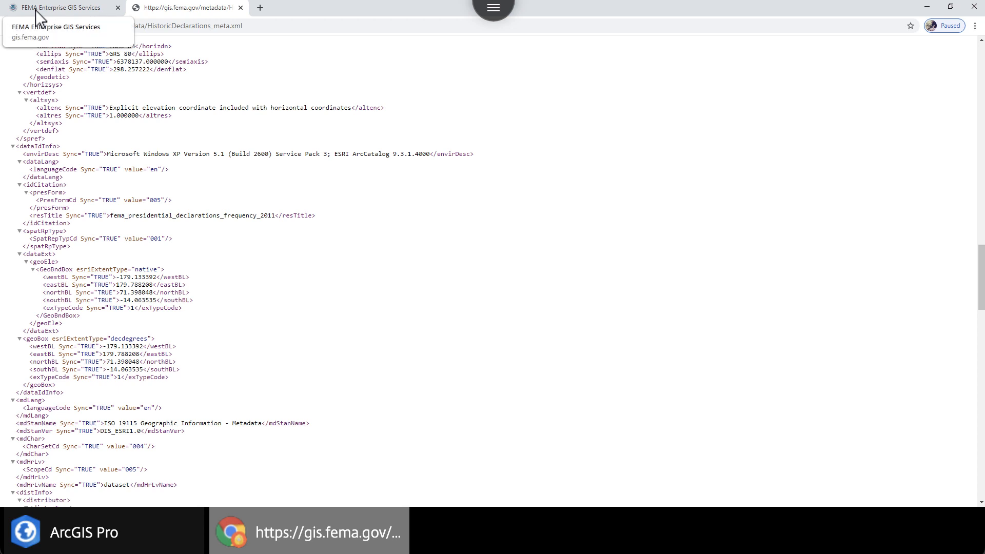
- Return to the FEMA GIS data feeds list and download the Historical Disaster Declarations shapefile
left_click(35, 11)
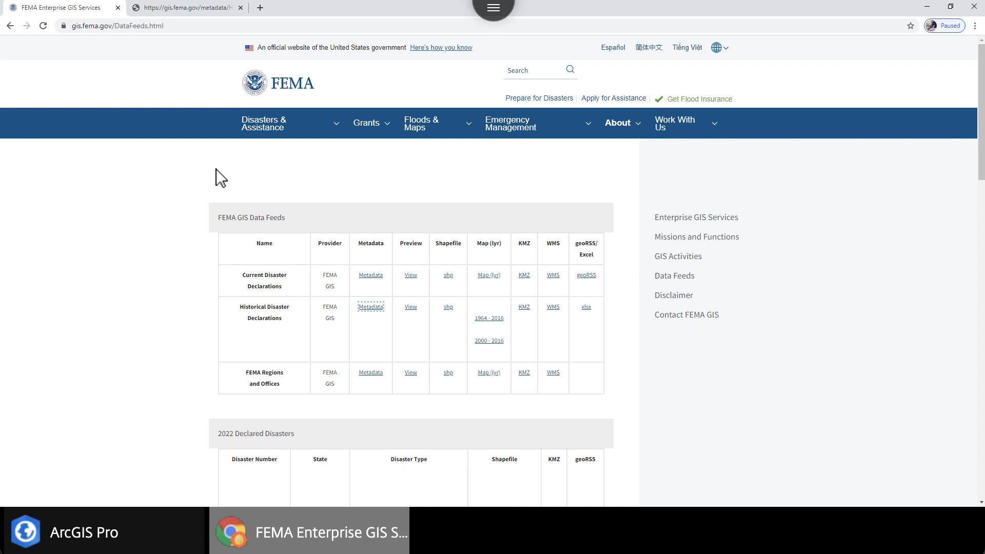
left_click(429, 322)
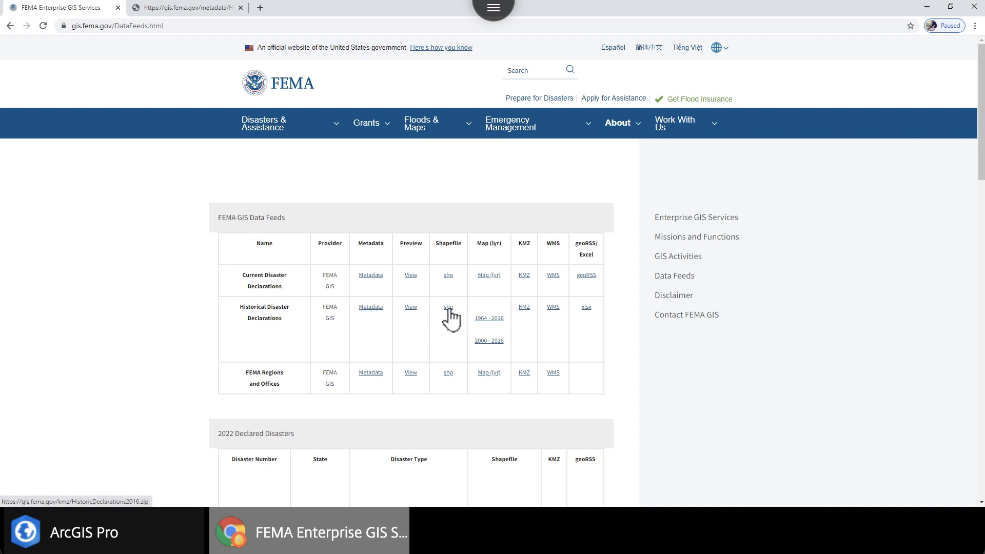
left_click(449, 308)
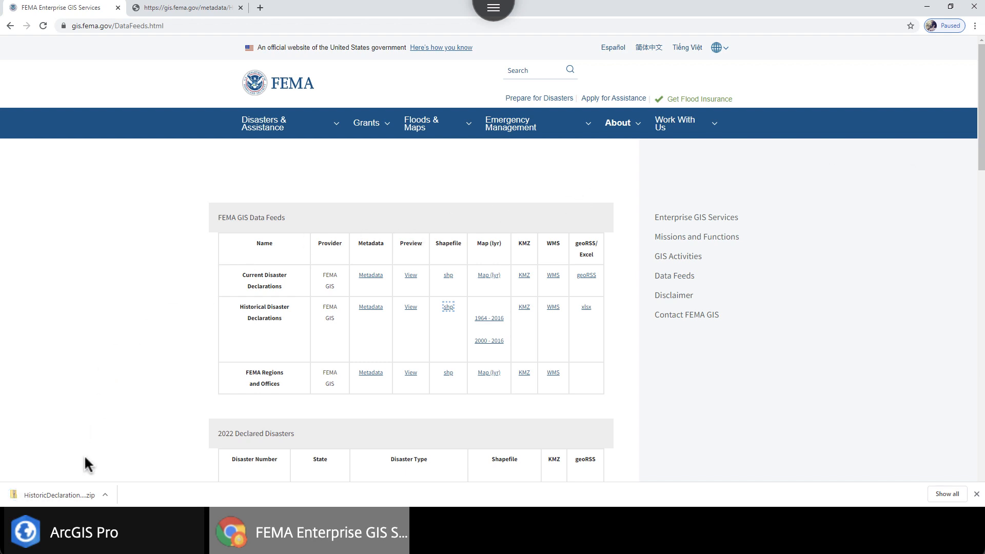
- Open the downloaded HistoricDeclarations2016 archive, widen the name column and inspect the shapefile's component files
left_click(47, 497)
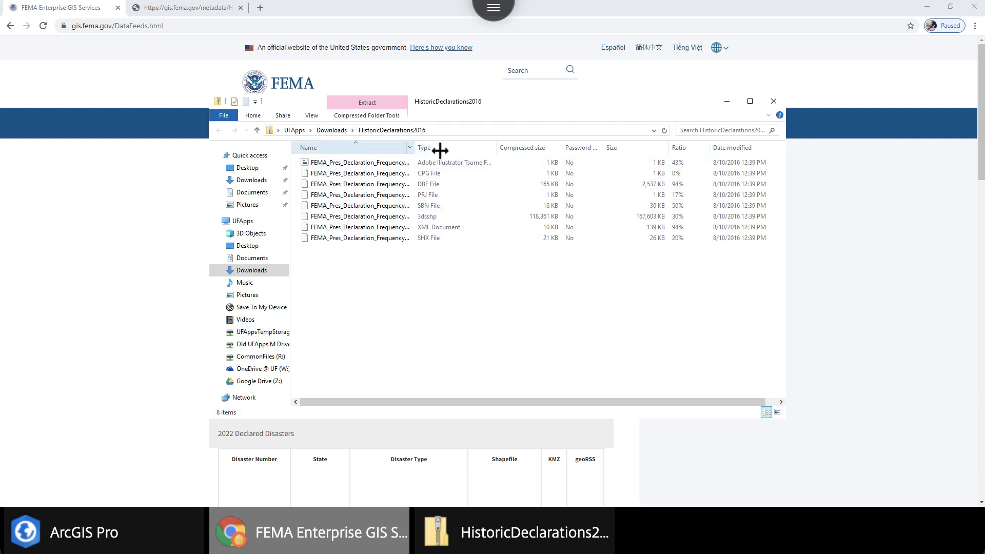
left_click_drag(416, 149, 502, 149)
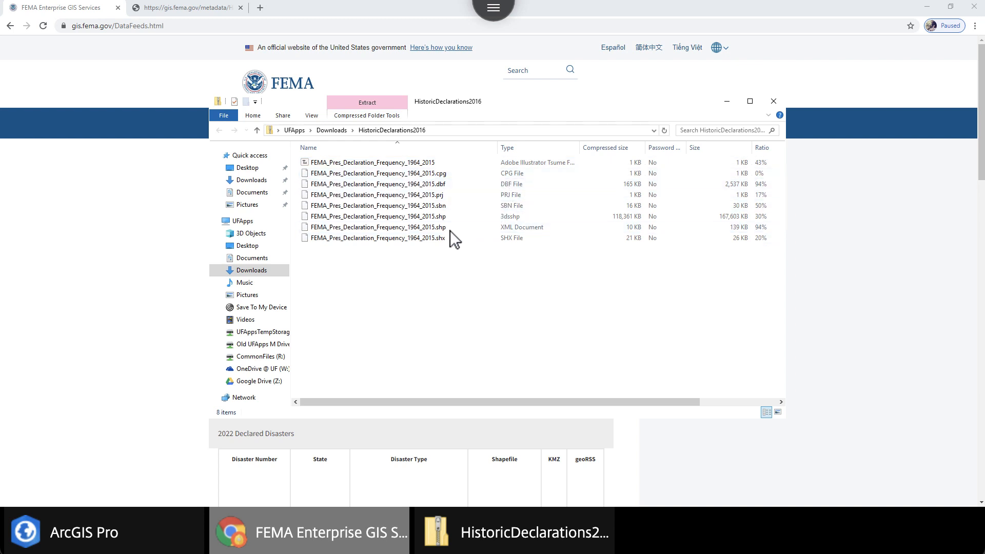
left_click(509, 226)
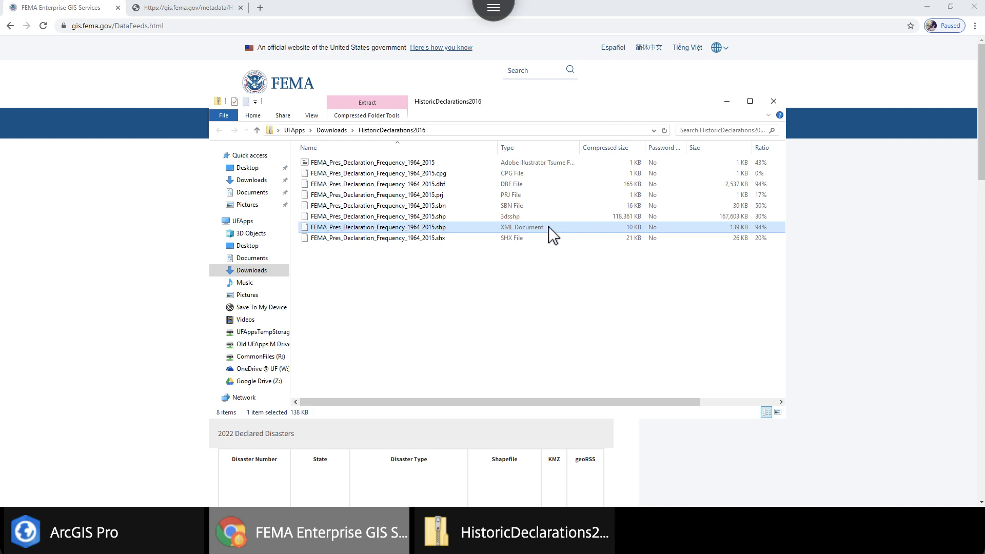
left_click(438, 216)
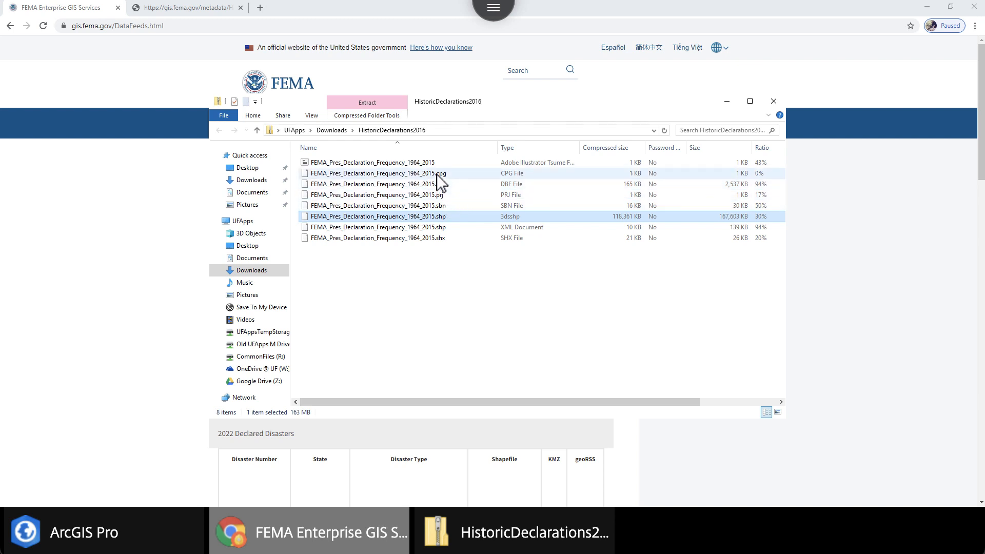
- Extract all files from the archive to m:\gis\FEMA\ and fit the name column to the full file names
left_click(374, 115)
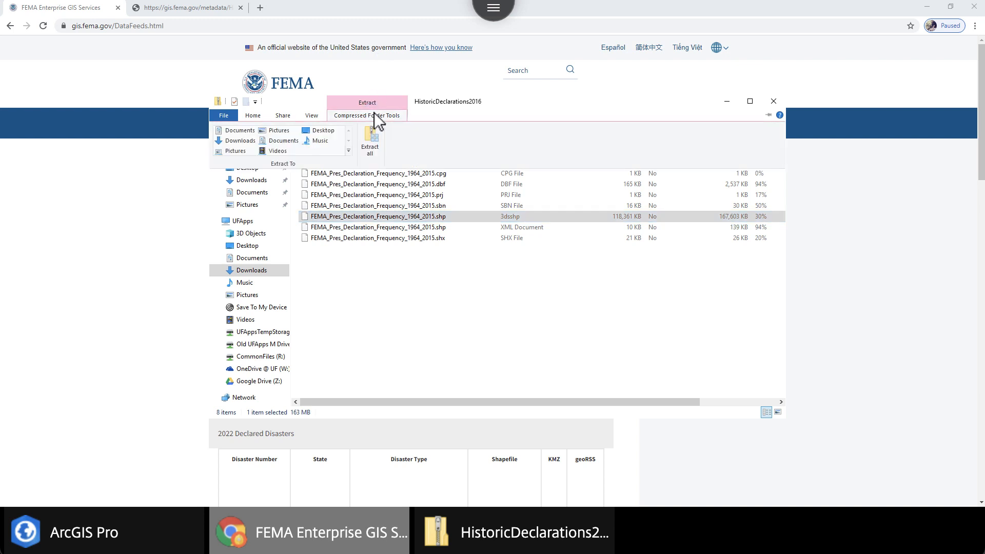
left_click(371, 139)
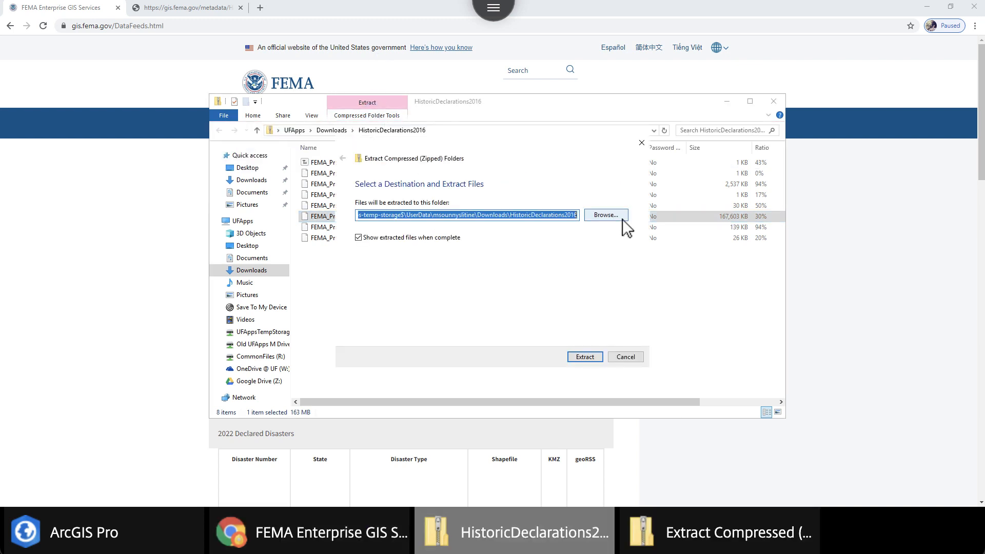
type("m:")
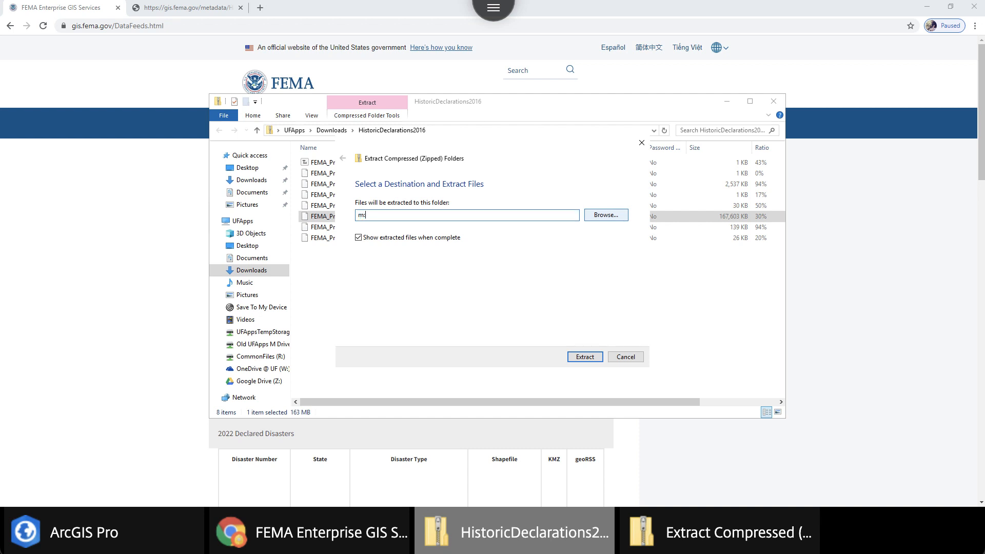
type("\\gis\\")
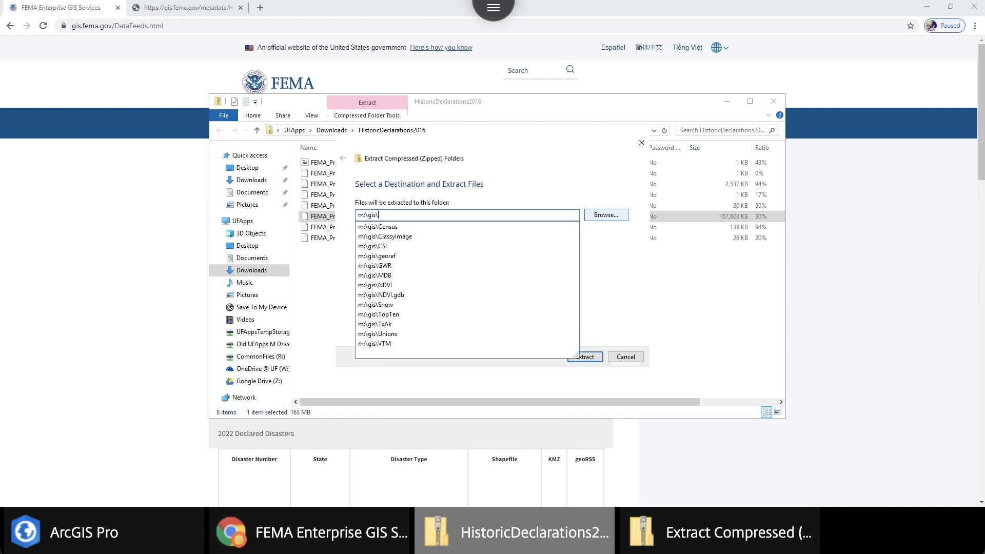
type("FEMA\\")
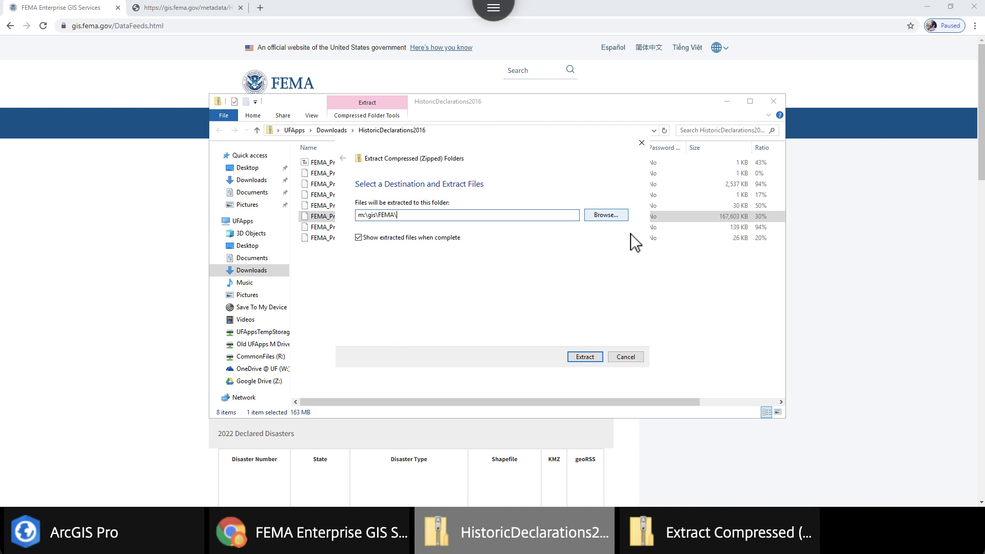
left_click(593, 355)
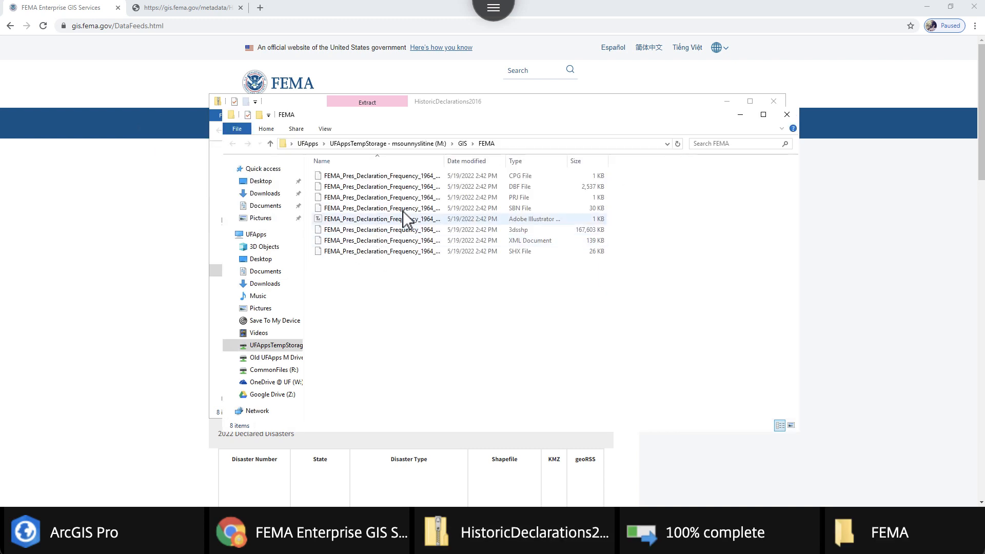
double_click(448, 161)
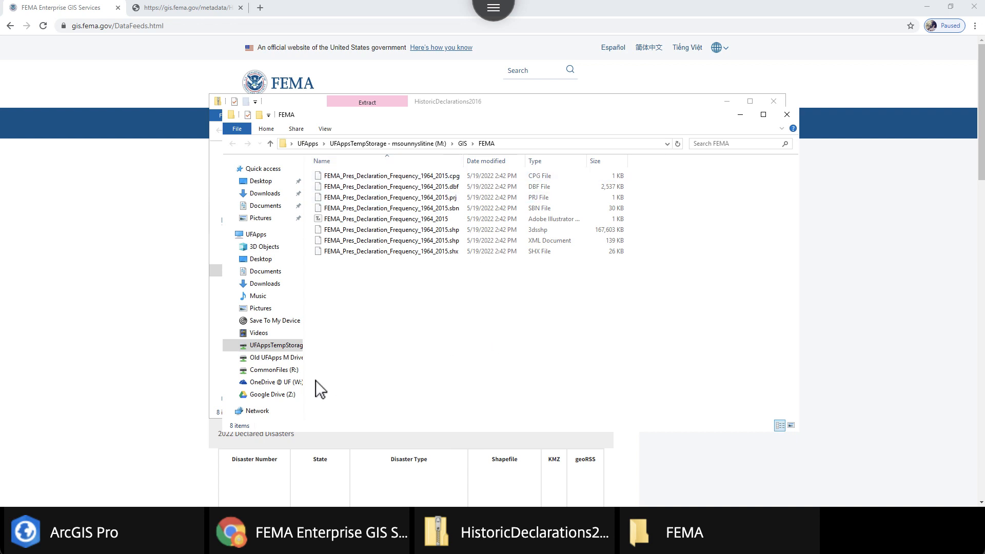
- Switch to ArcGIS Pro, start a new project from the blank Map template and name it FEMA
left_click(109, 523)
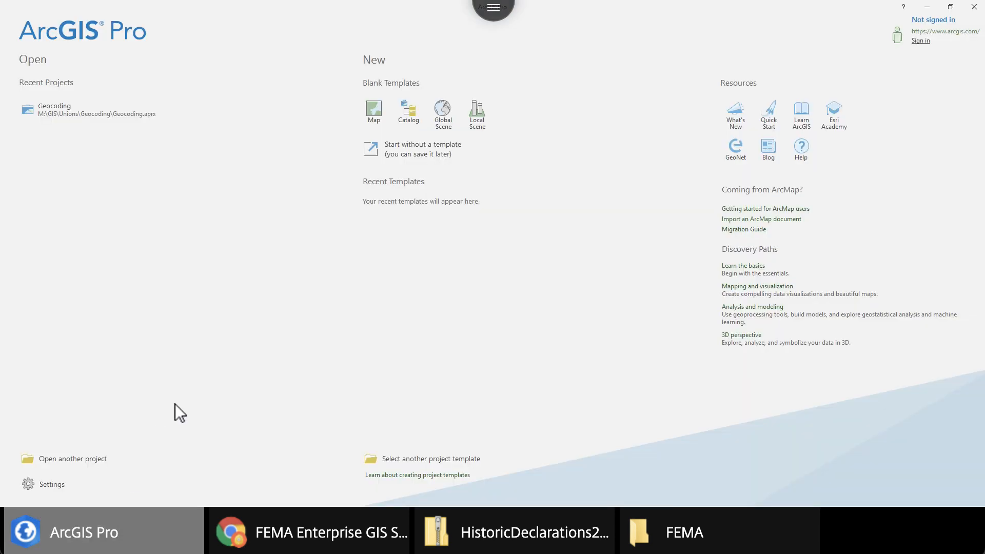
left_click(374, 110)
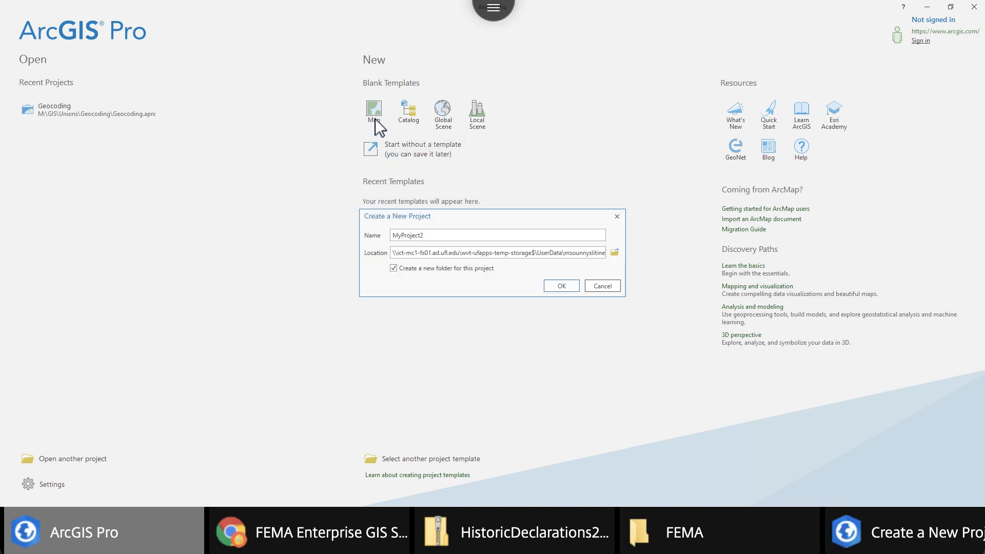
double_click(493, 236)
type("FEMA")
- Set the project location to M:\gis\FEMA, turn off creating a new folder for the project, and create it
double_click(591, 252)
left_click(590, 252)
double_click(590, 252)
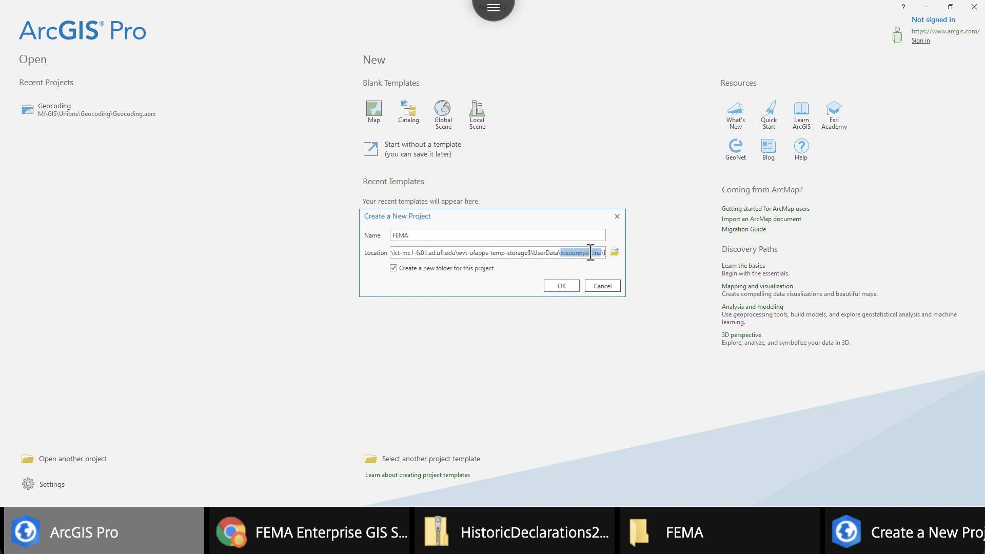
left_click(590, 253)
triple_click(590, 252)
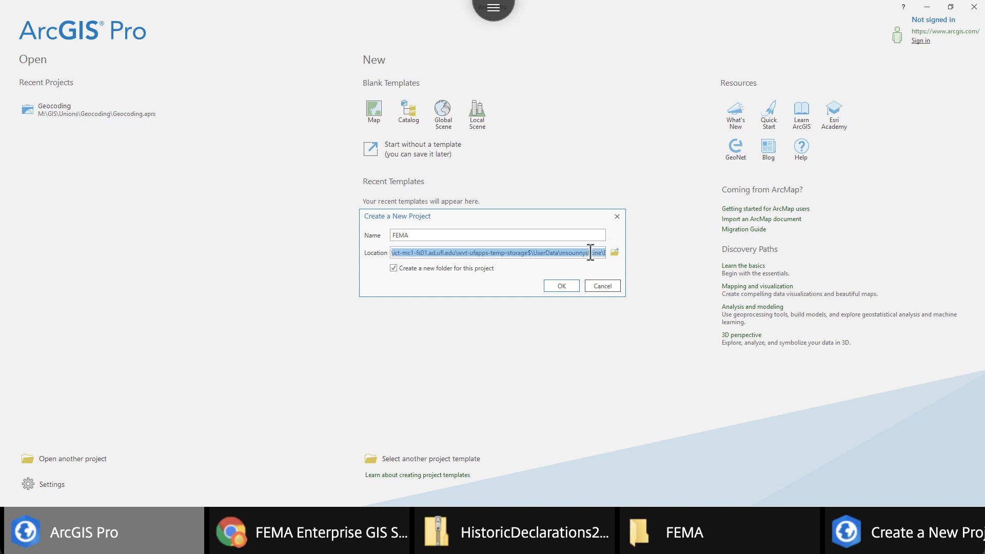
type("M:\\")
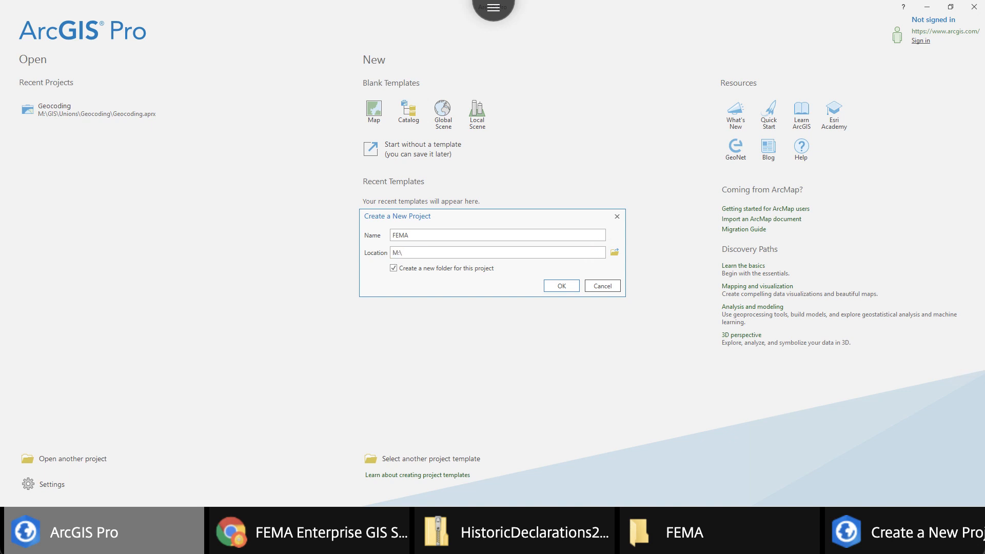
type("gis\\FEMA")
left_click(393, 269)
left_click(573, 288)
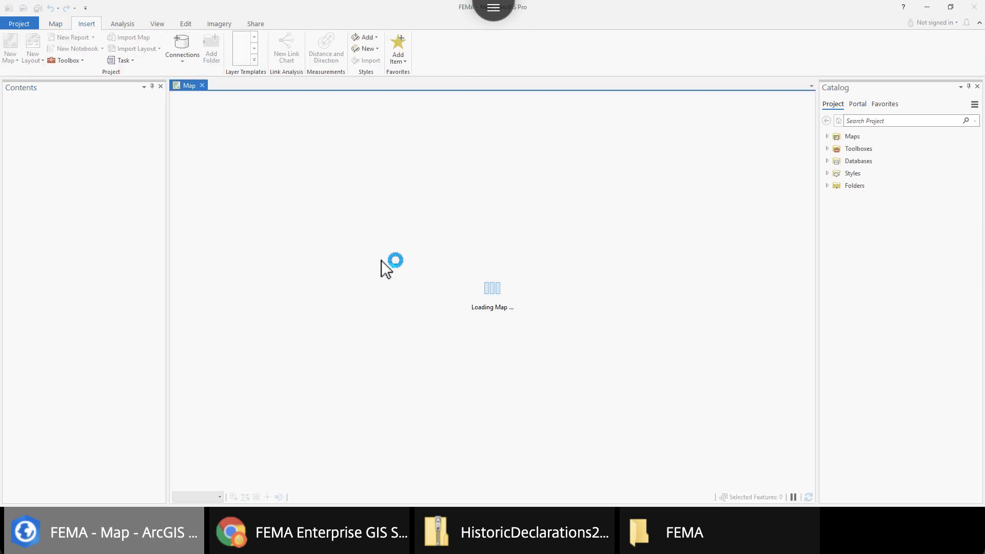
- Check the new FEMA project file and its companion items in the FEMA folder, then return to the map
left_click(664, 534)
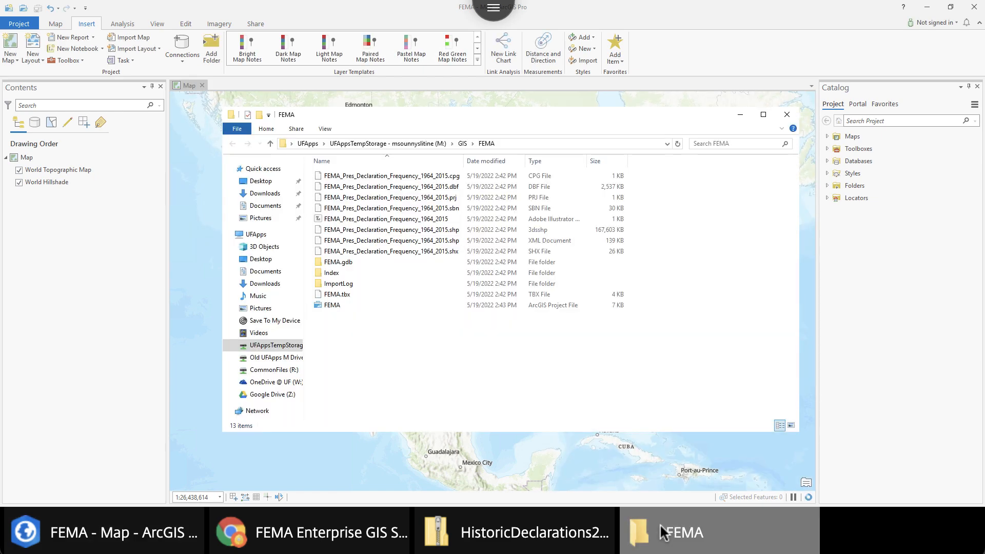
left_click(329, 306)
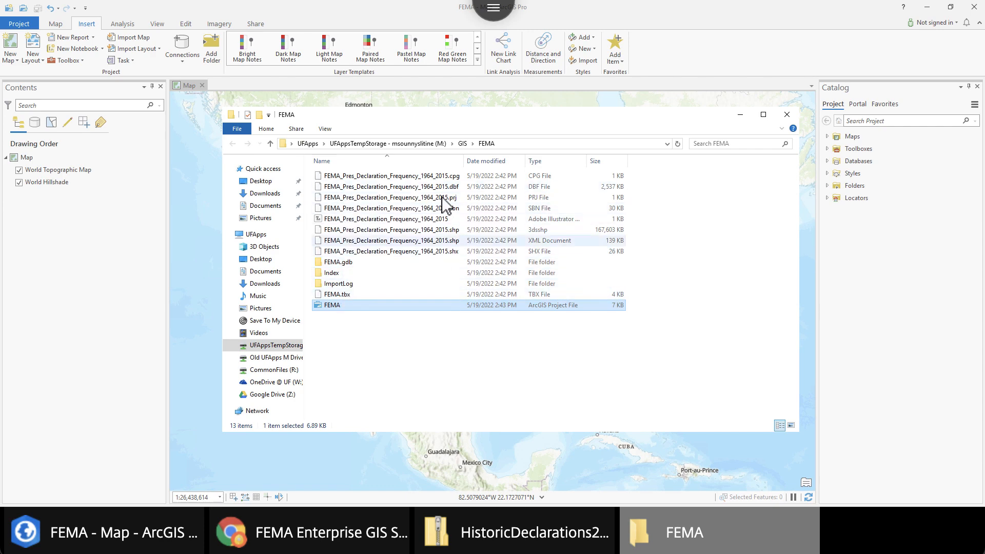
left_click(112, 235)
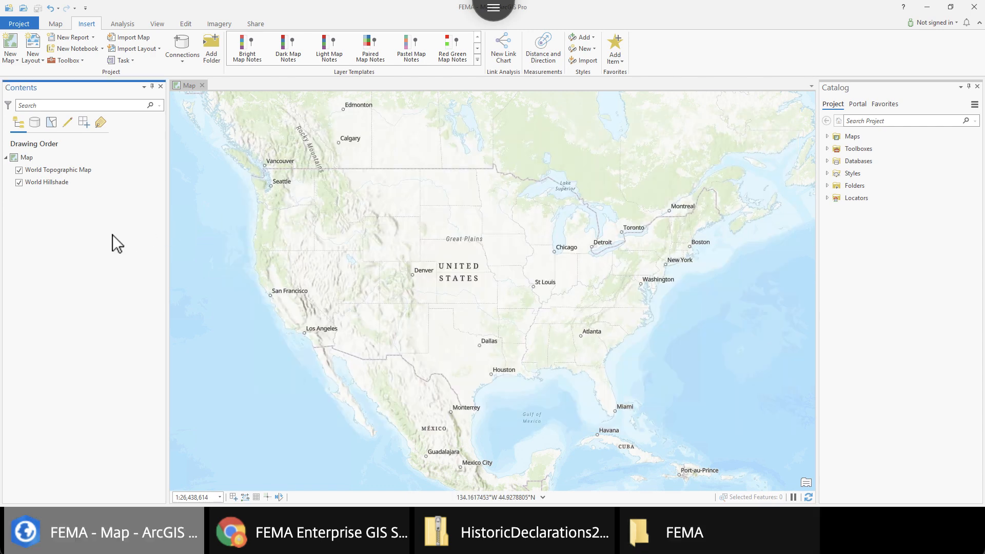
- Browse the project's FEMA folder connection and compare its FEMA_Pres_Declaration_Frequency_1964_2015 shapefile with the component files in File Explorer
left_click(827, 186)
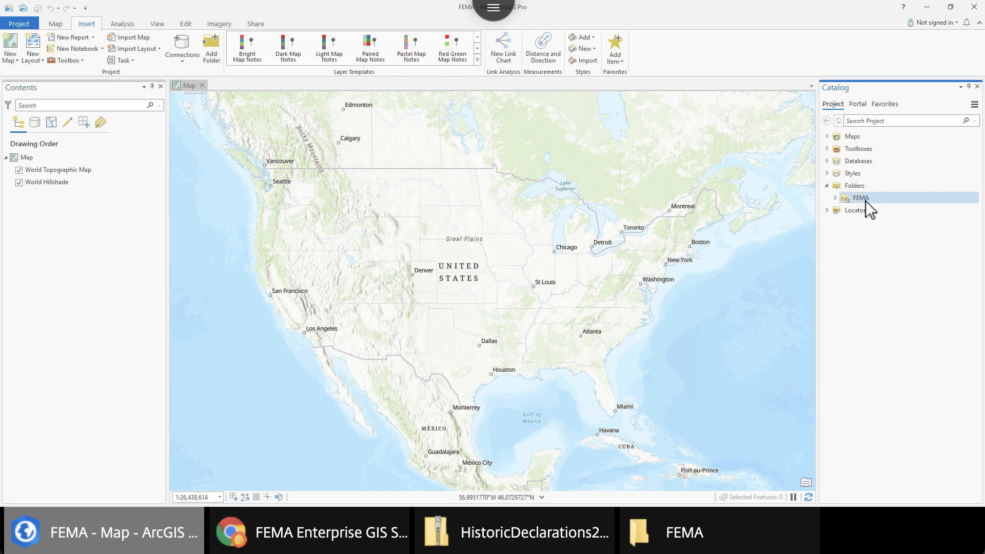
left_click(836, 198)
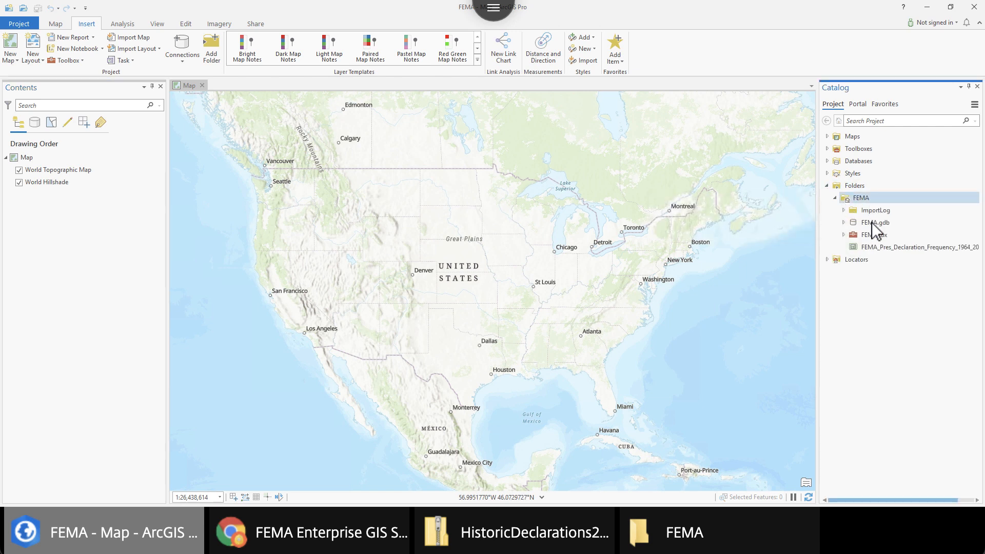
left_click(889, 245)
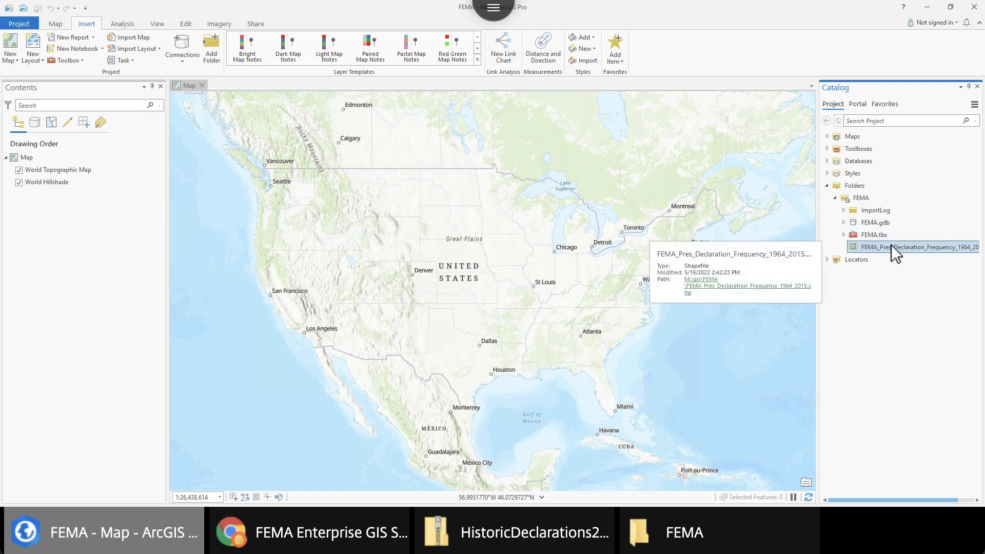
left_click(676, 526)
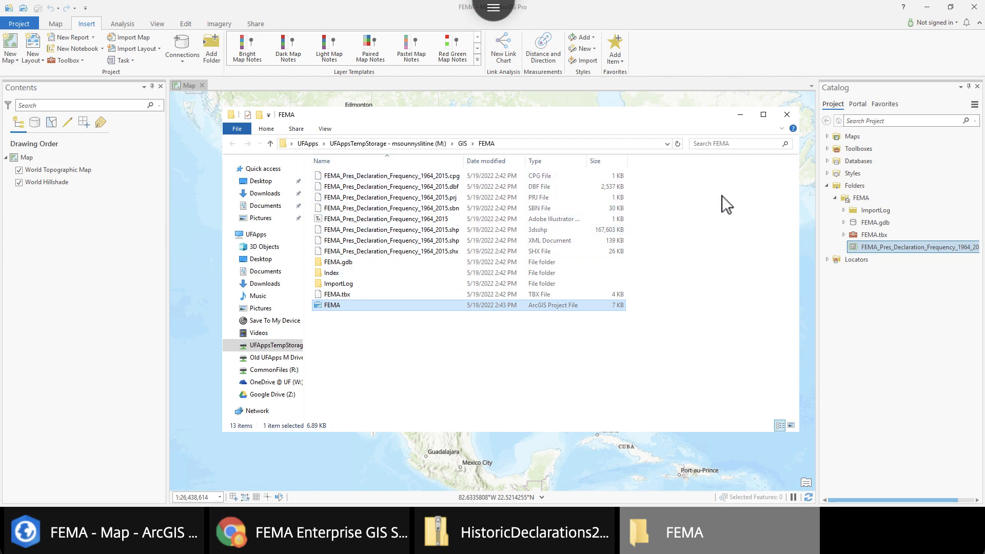
left_click(898, 247)
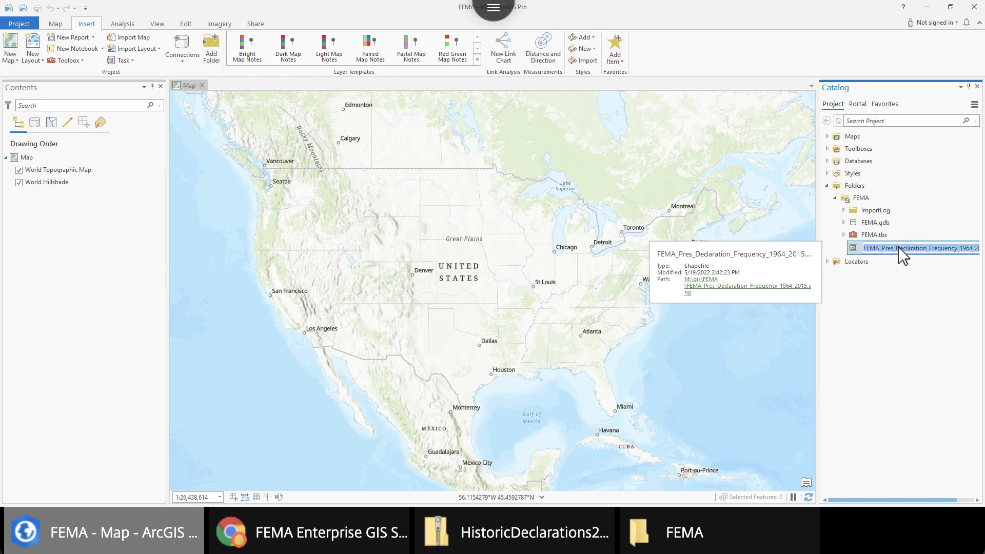
mouse_move(858, 198)
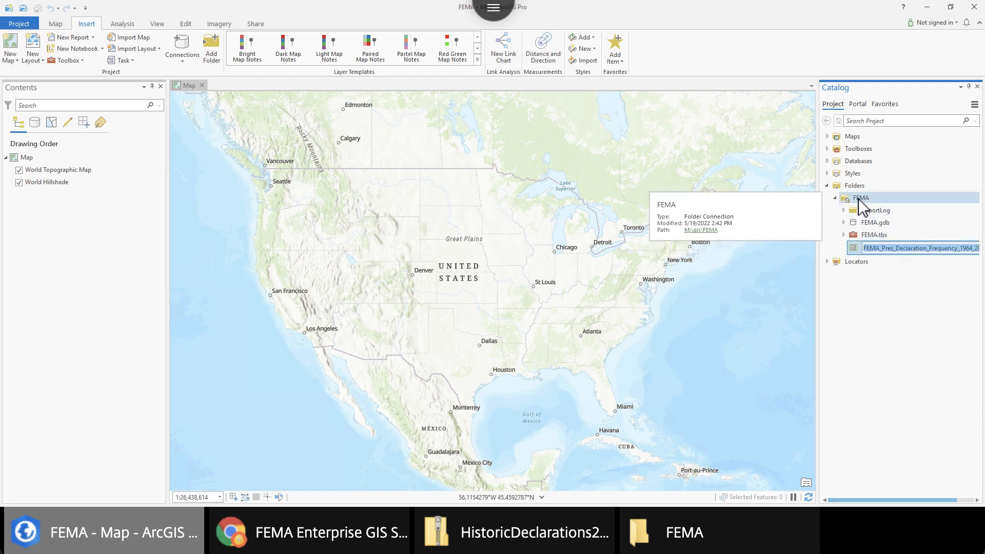
left_click(847, 190)
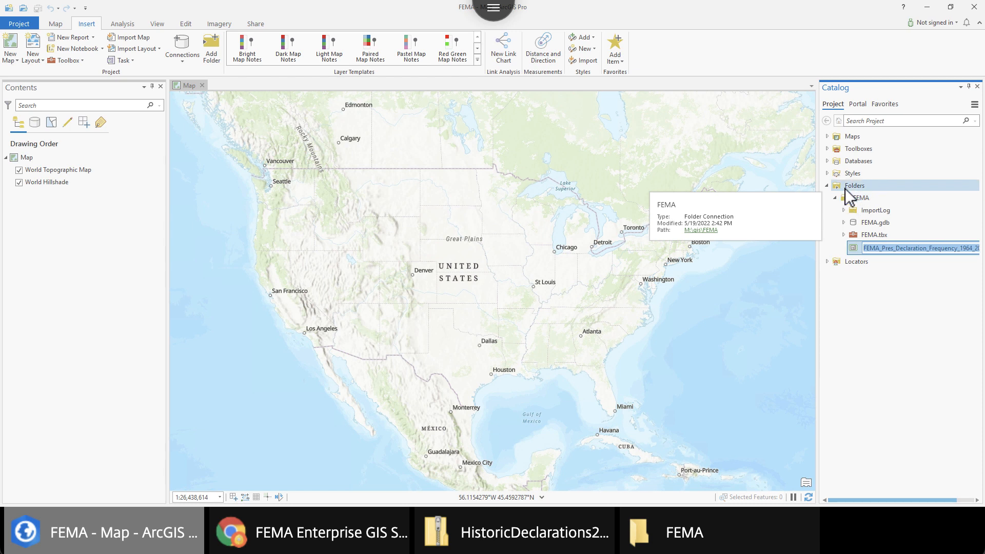
right_click(846, 189)
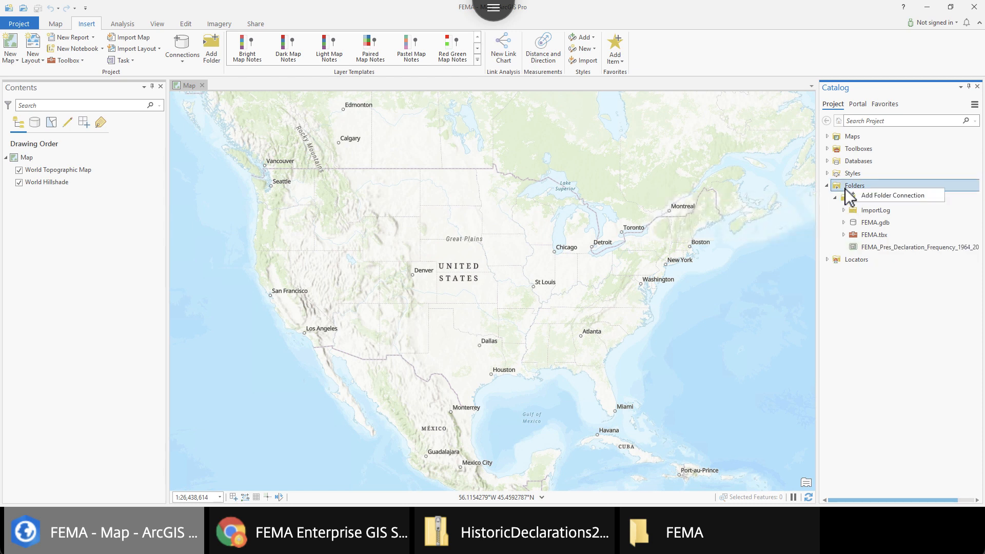
left_click(874, 196)
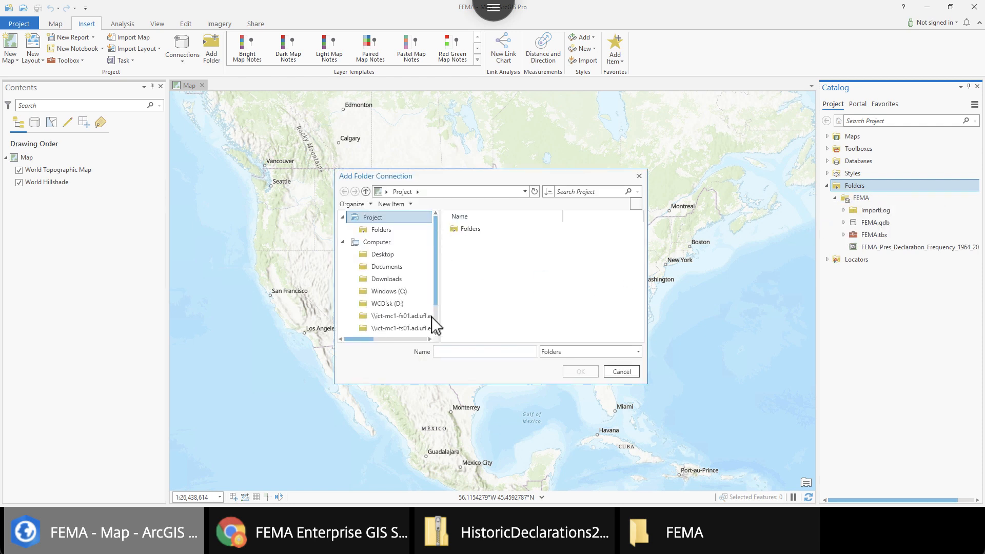
left_click(632, 373)
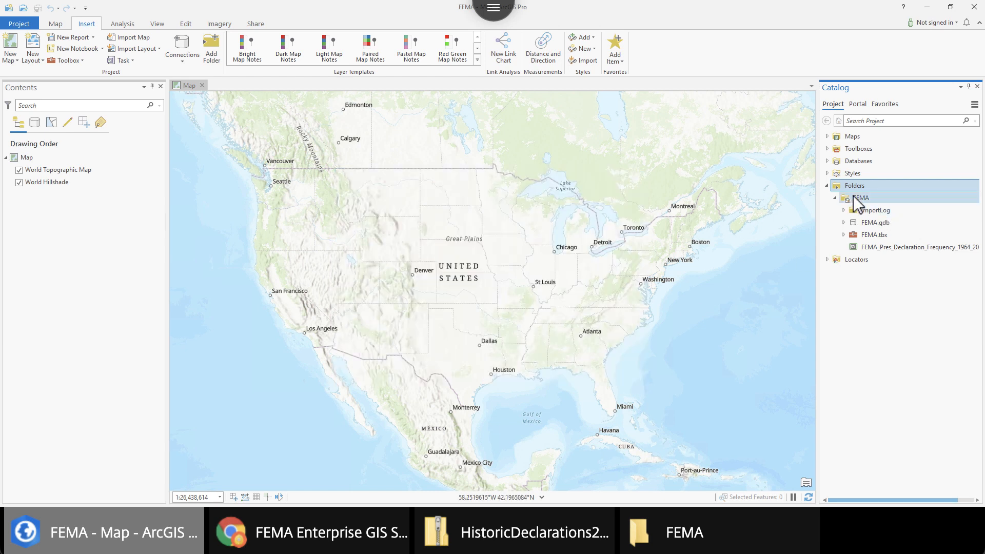
- Add the FEMA_Pres_Declaration_Frequency_1964_2015 shapefile from the FEMA folder connection to the current map
left_click(899, 247)
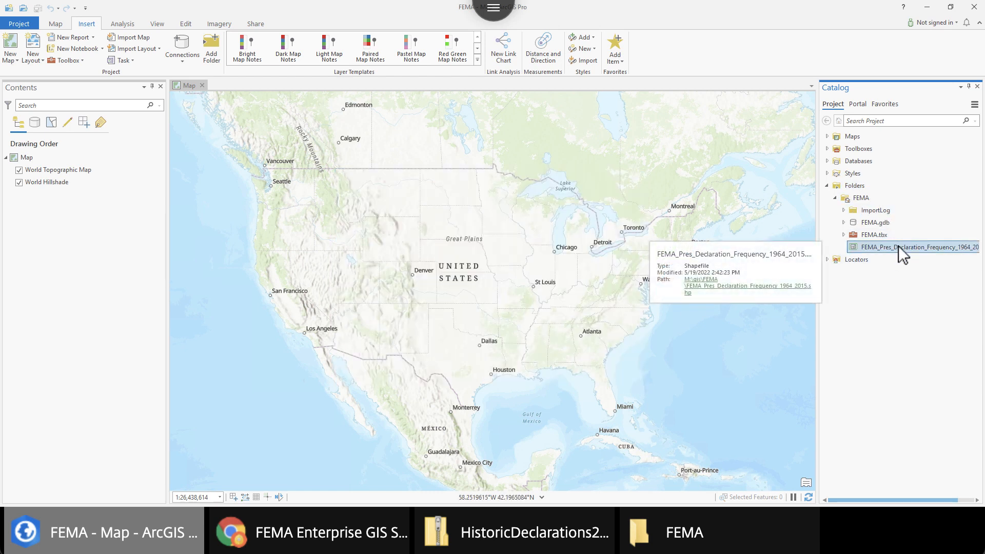
right_click(898, 247)
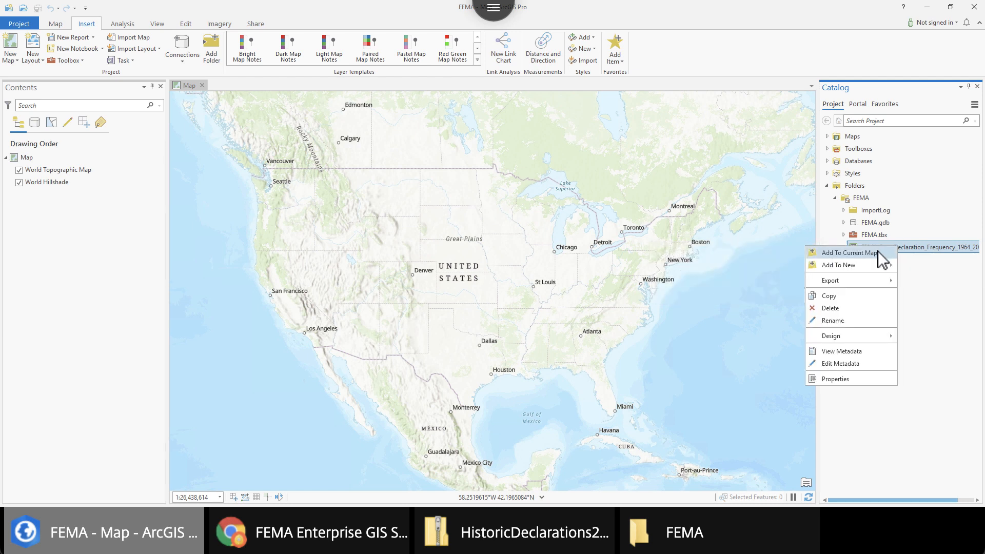
left_click(879, 251)
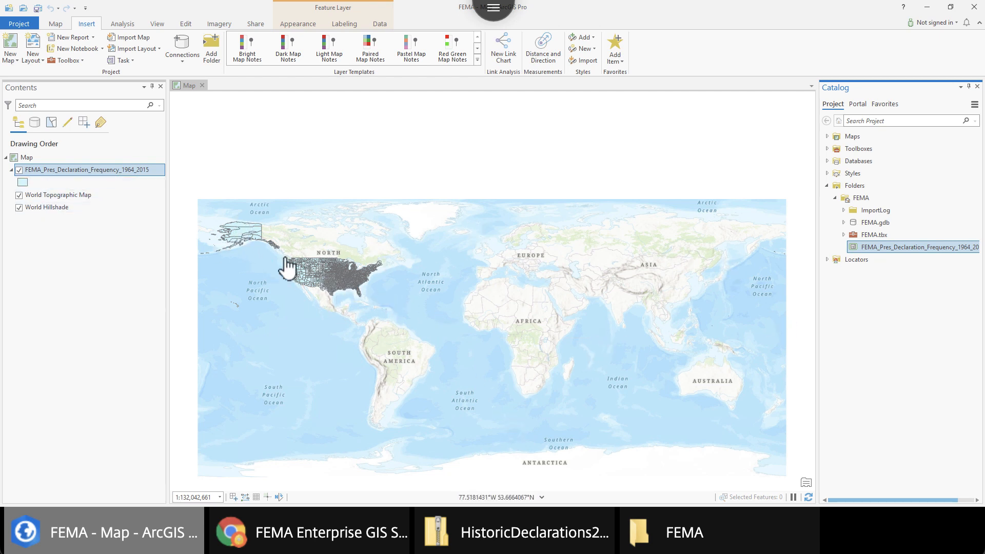
scroll(259, 244, "up", 2)
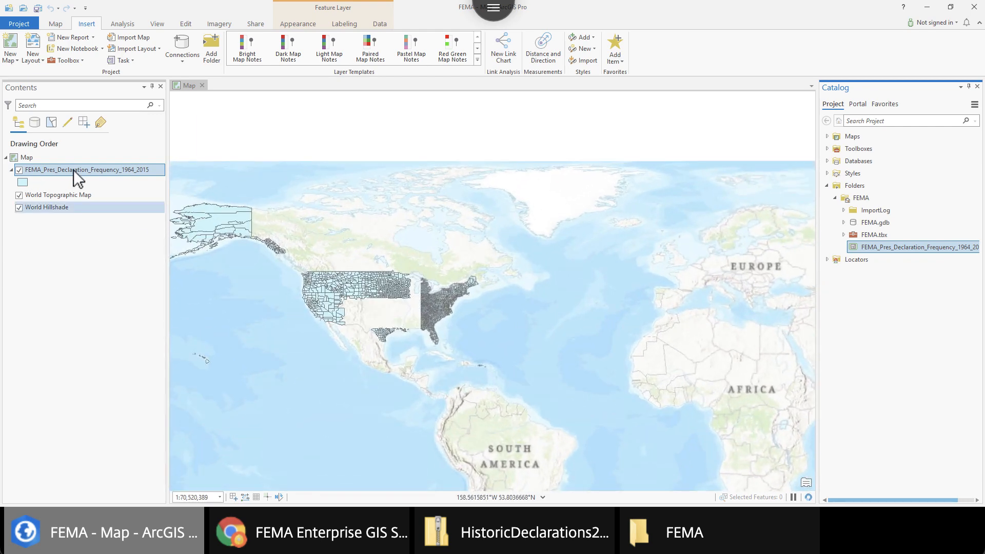
- Review the data source and spatial reference in the FEMA declaration layer's properties, leaving them without changes
right_click(88, 169)
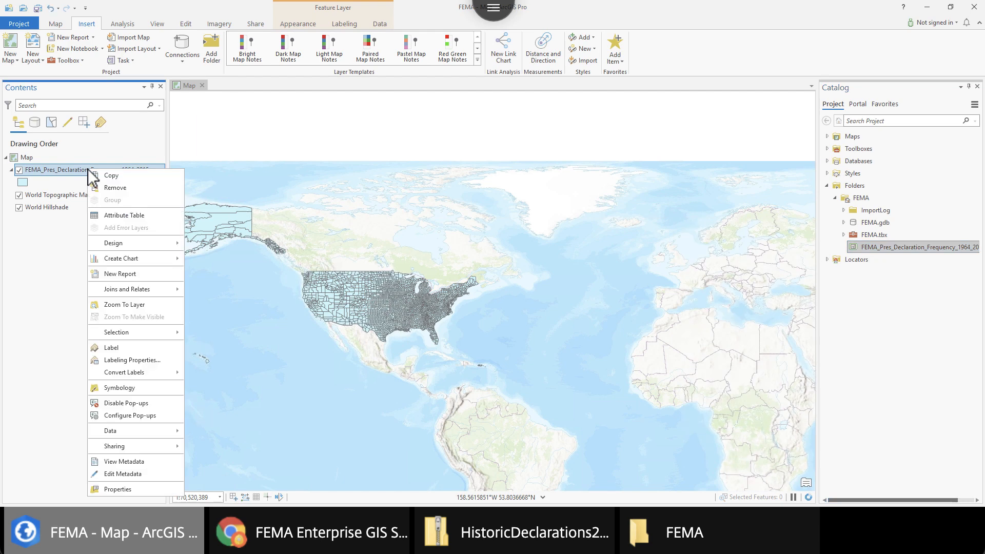
left_click(119, 490)
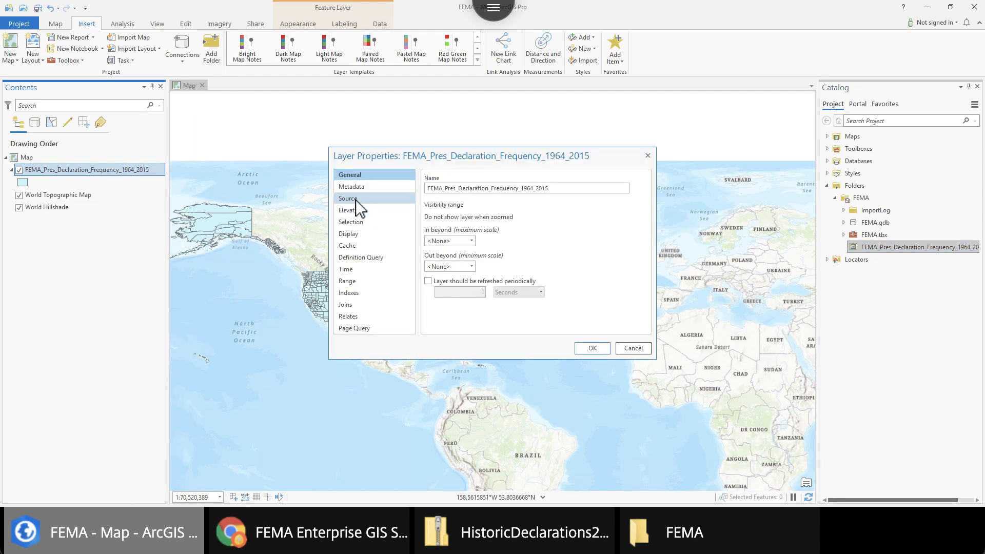
left_click(356, 200)
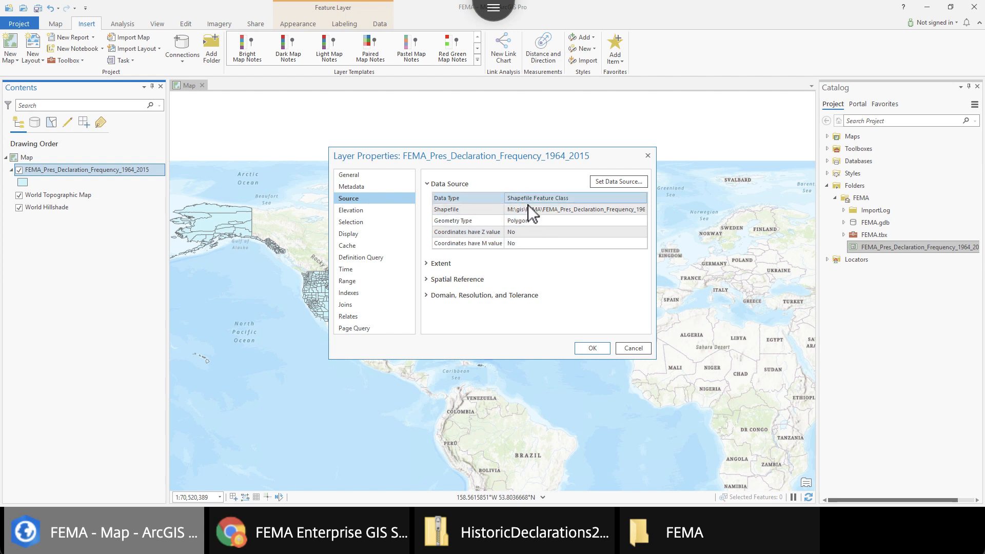
left_click(429, 281)
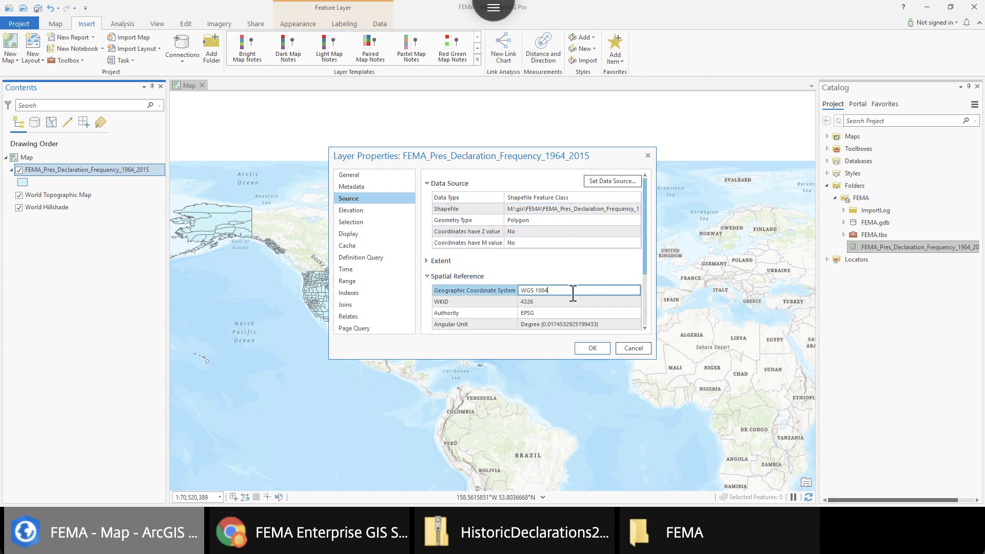
scroll(646, 329, "down", 3)
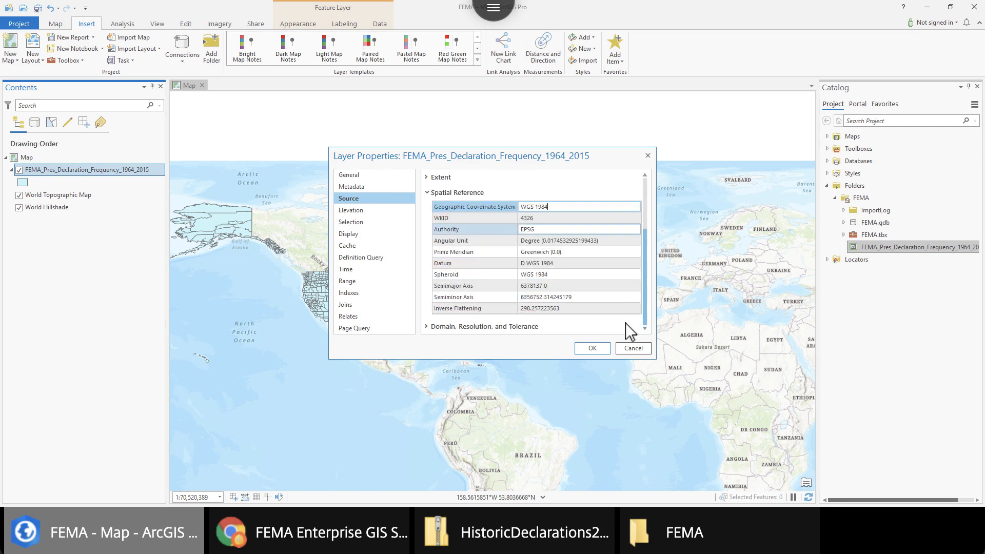
left_click(634, 349)
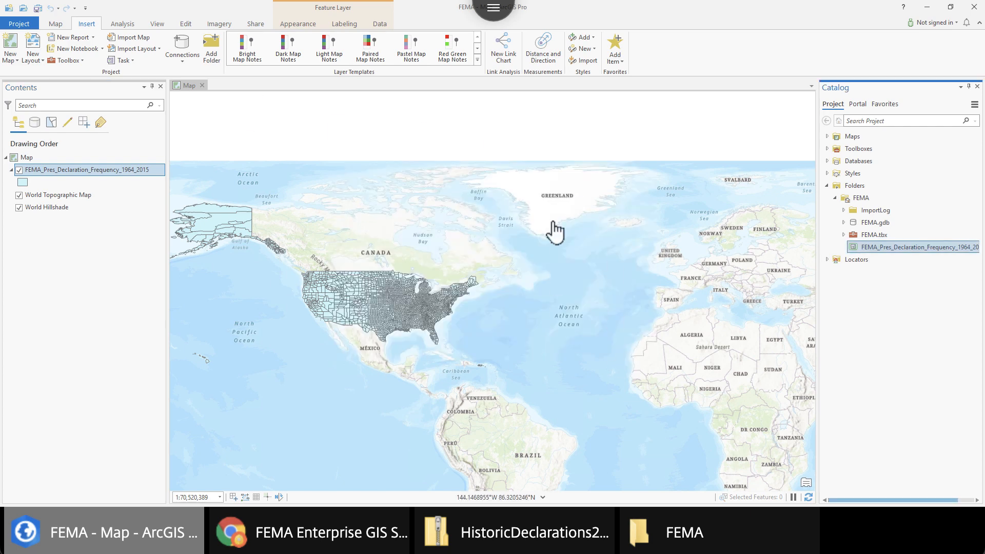
- Set the map's XY coordinate system to WGS 1984 Web Mercator (auxiliary sphere) and examine how Alaska and the other states are drawn
right_click(26, 157)
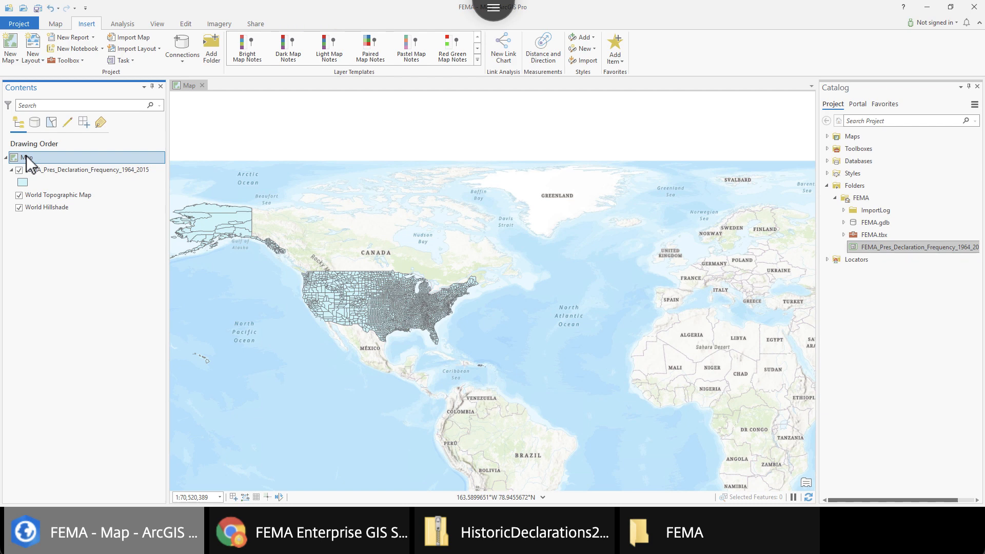
left_click(104, 356)
left_click(355, 220)
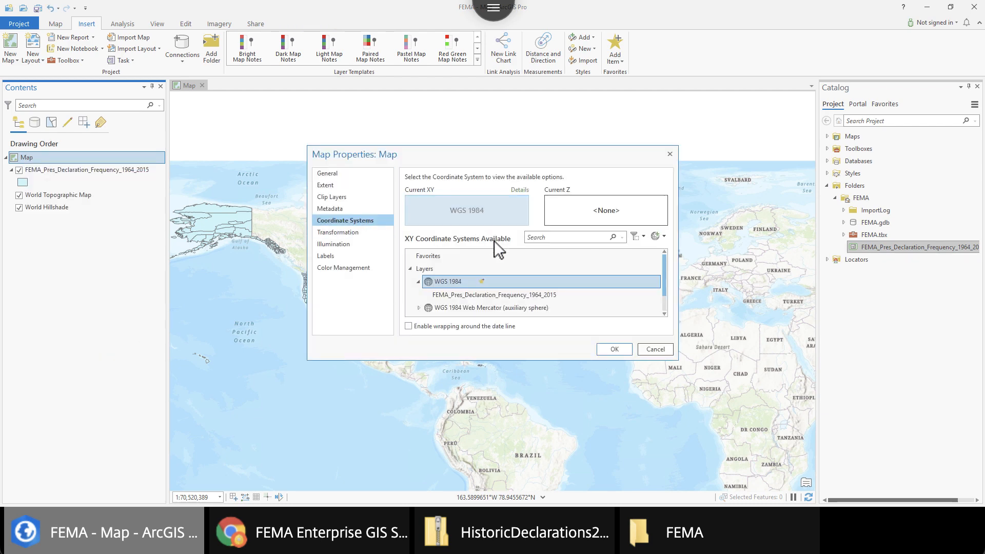
left_click(492, 305)
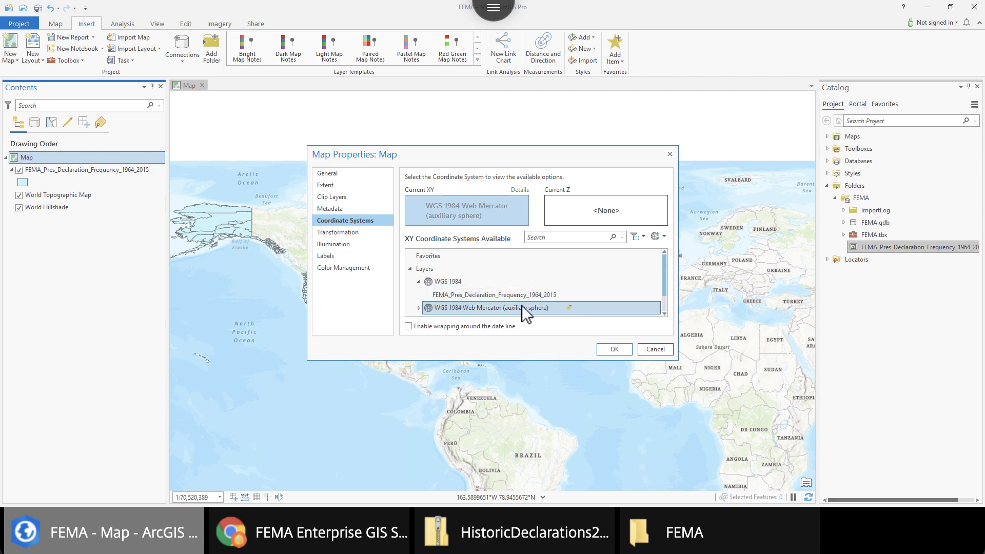
left_click(624, 349)
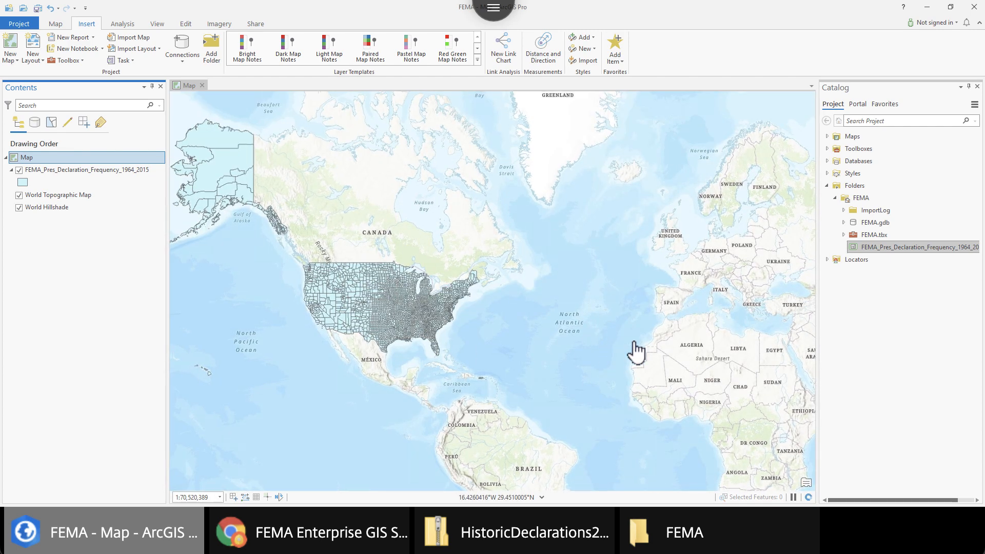
scroll(637, 352, "down", 1)
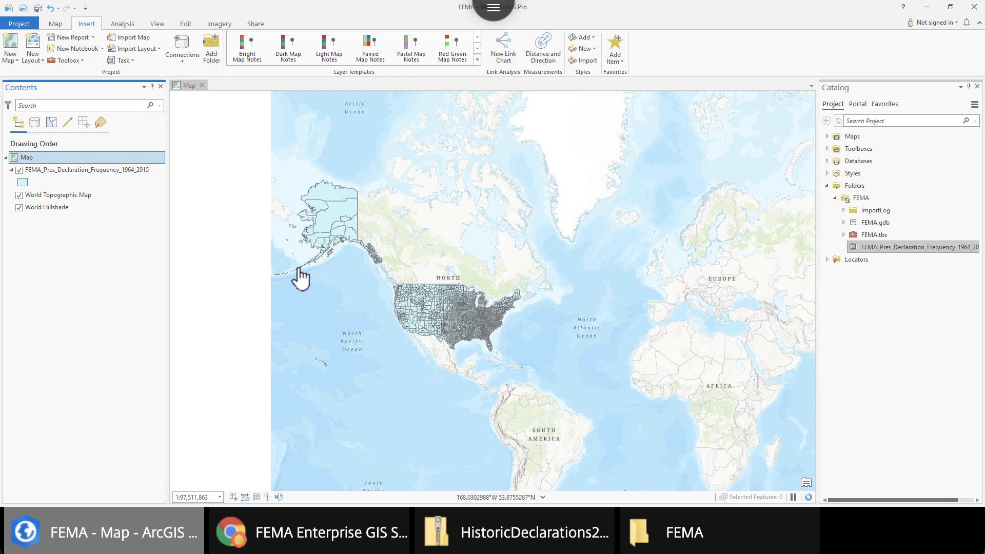
scroll(300, 277, "up", 1)
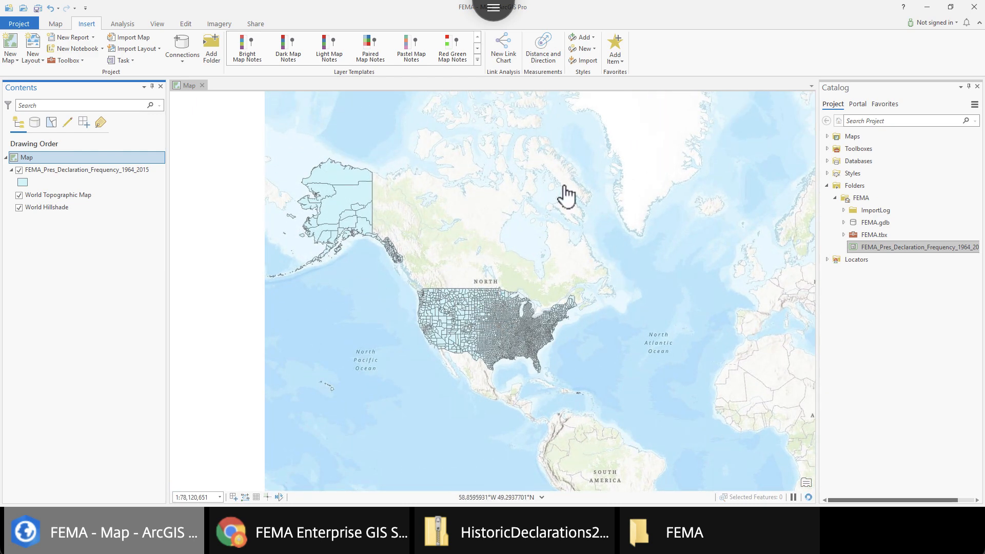
- Search for "albers" and set the map's coordinate system to the projected North America system USA Contiguous Albers Equal Area Conic
right_click(97, 159)
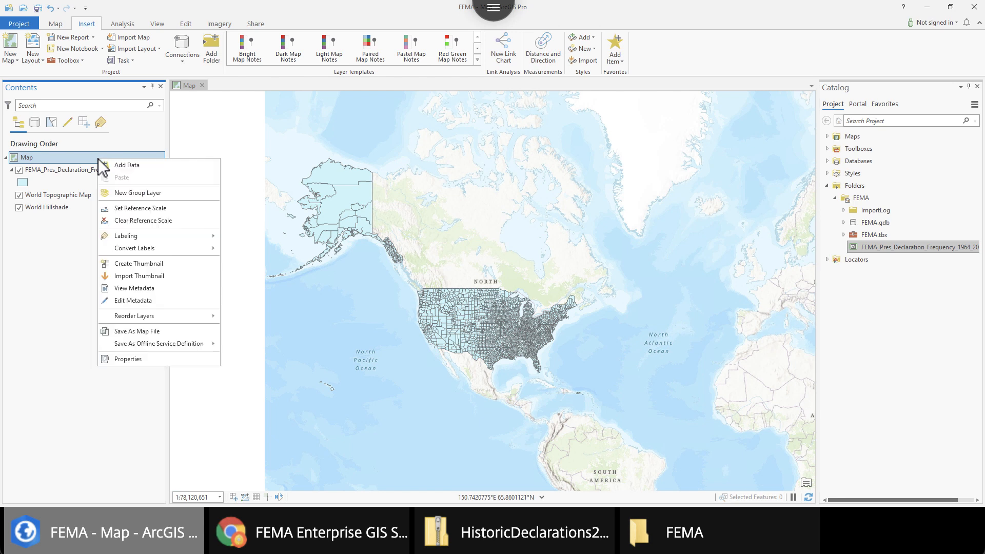
left_click(155, 359)
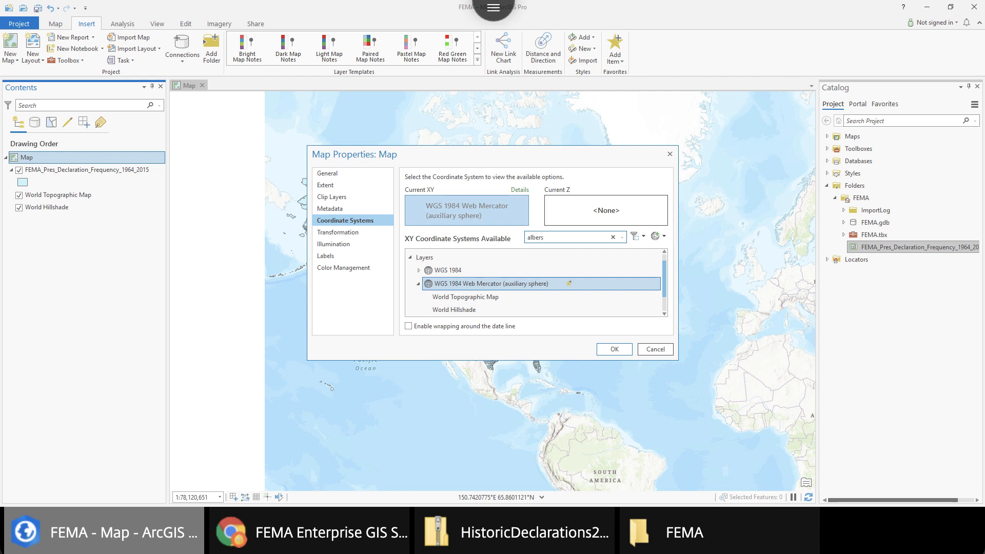
key("Return")
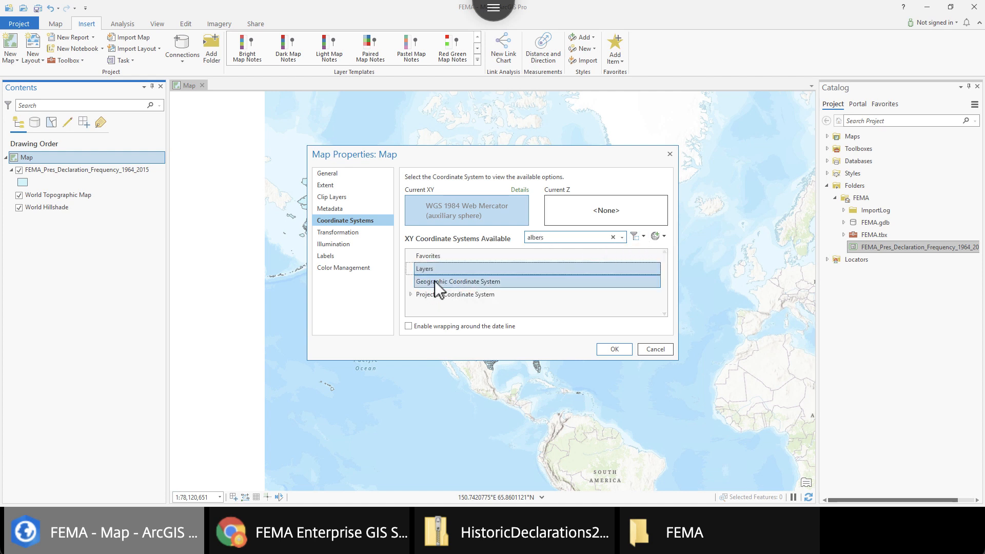
left_click(410, 294)
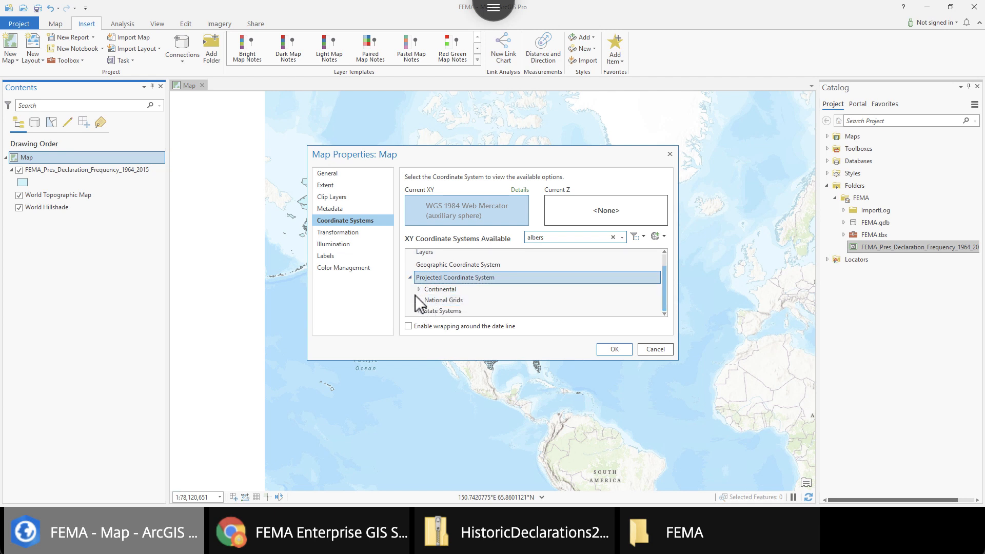
left_click(420, 290)
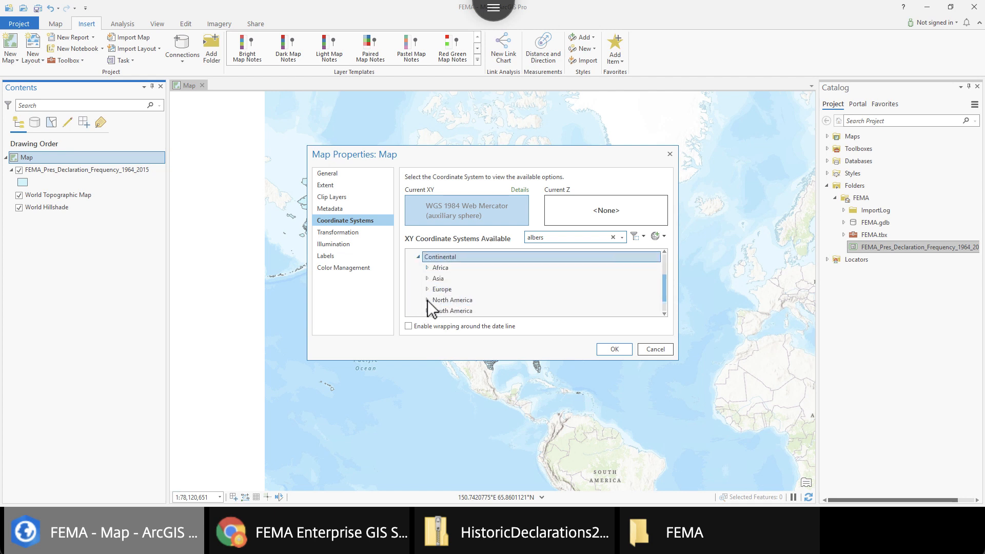
left_click(428, 300)
scroll(518, 282, "down", 3)
left_click(518, 282)
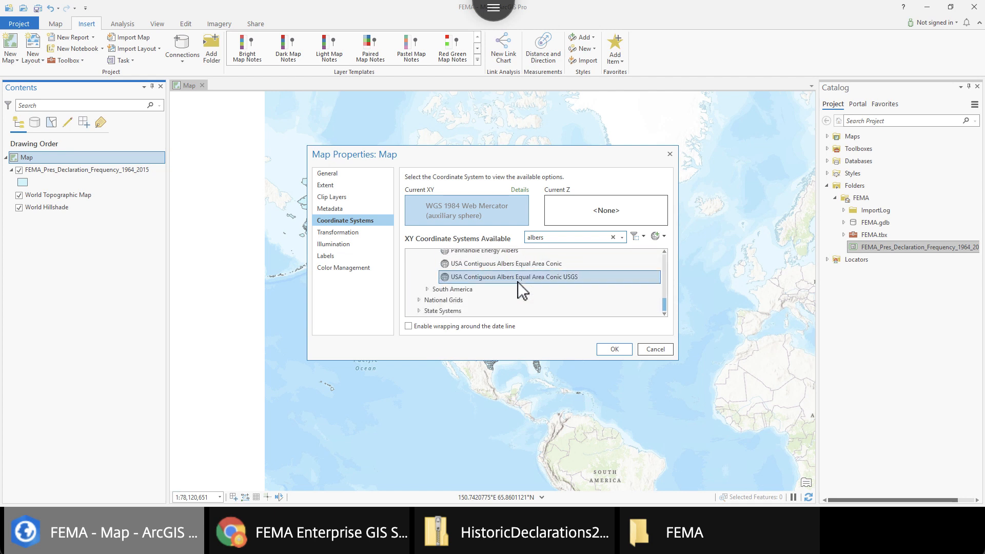
left_click(524, 265)
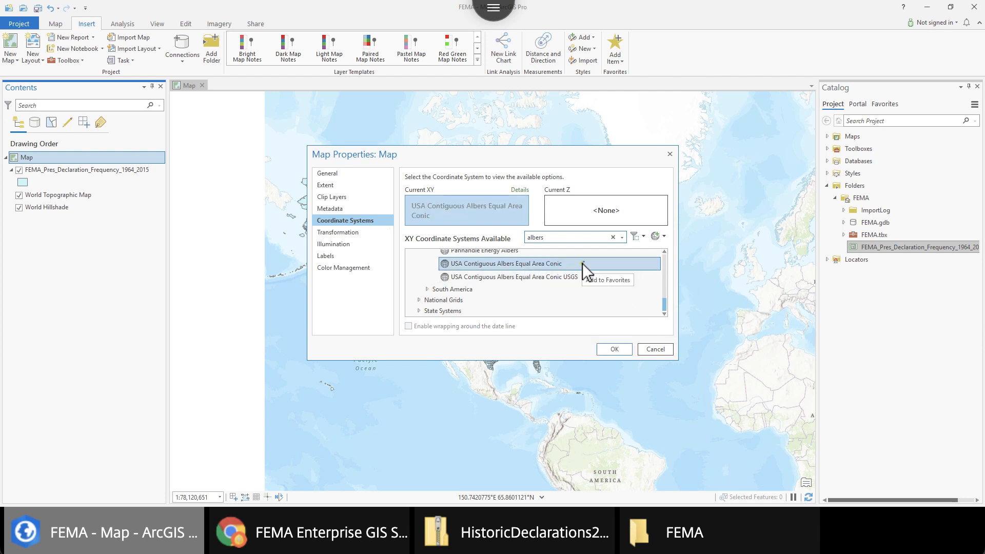
left_click(615, 349)
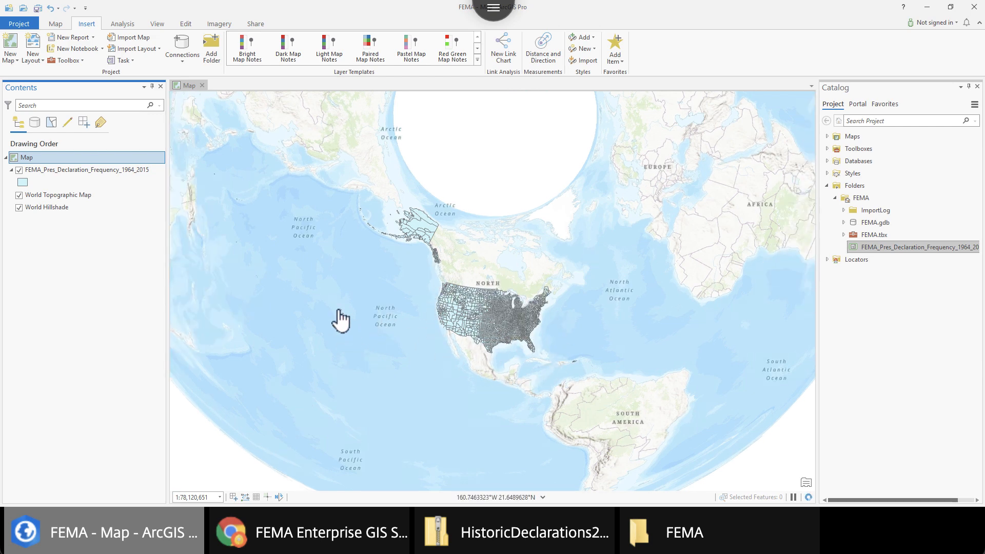
scroll(349, 334, "up", 5)
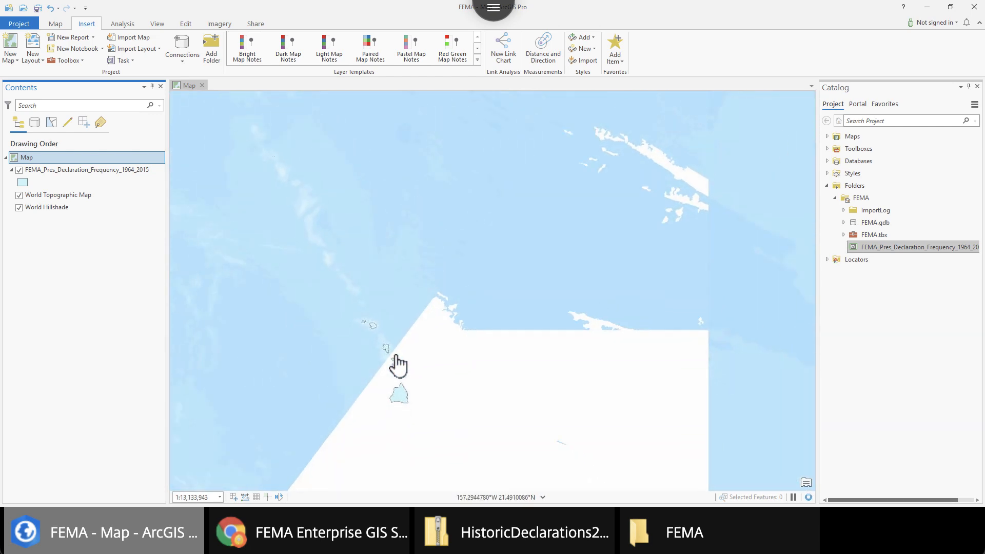
- Turn off the visibility of the World Topographic Map and World Hillshade basemap layers
scroll(398, 363, "down", 3)
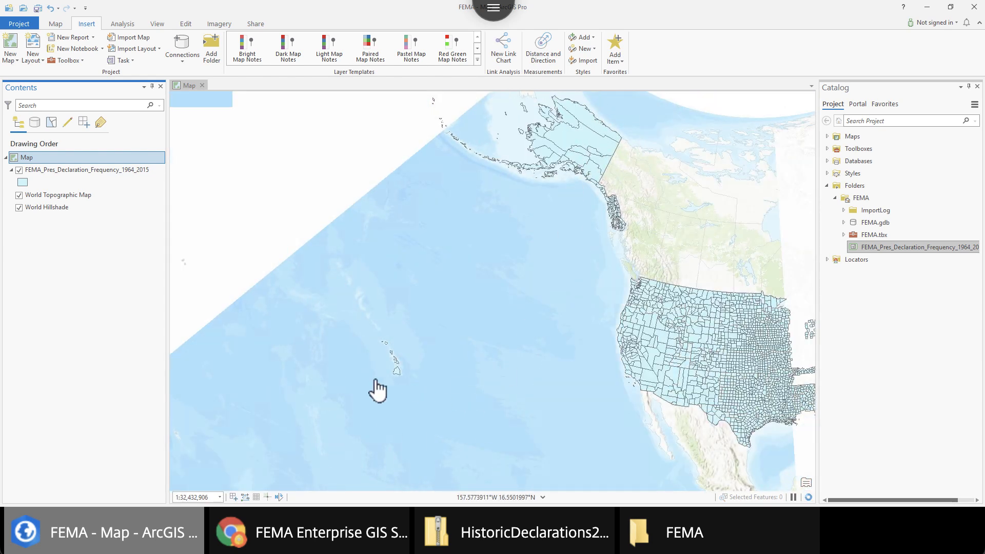
scroll(376, 390, "down", 1)
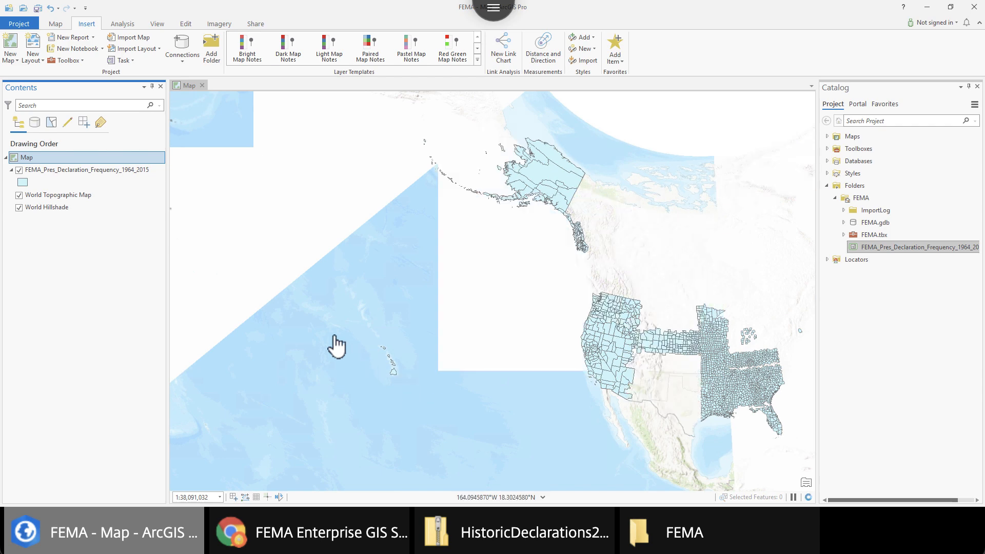
scroll(285, 326, "down", 2)
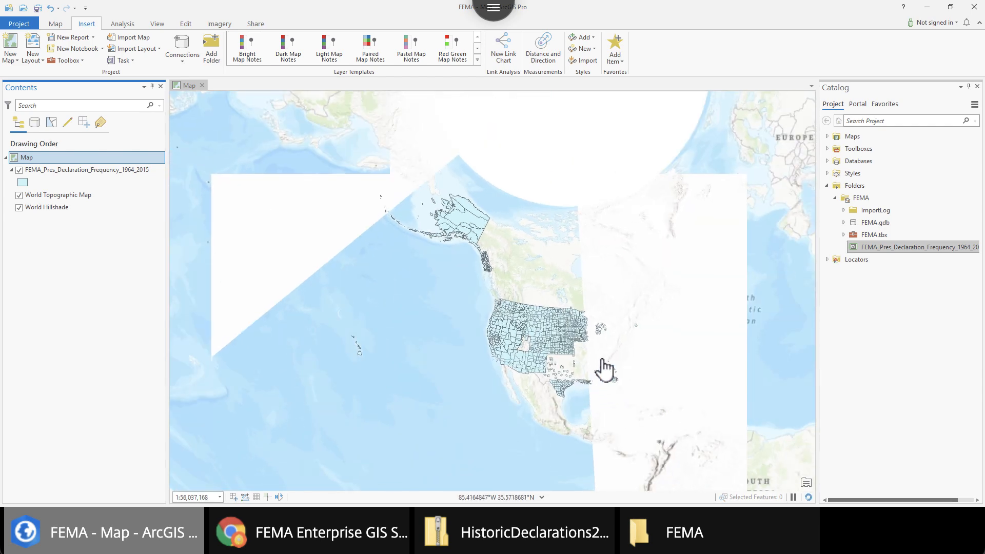
scroll(606, 369, "up", 3)
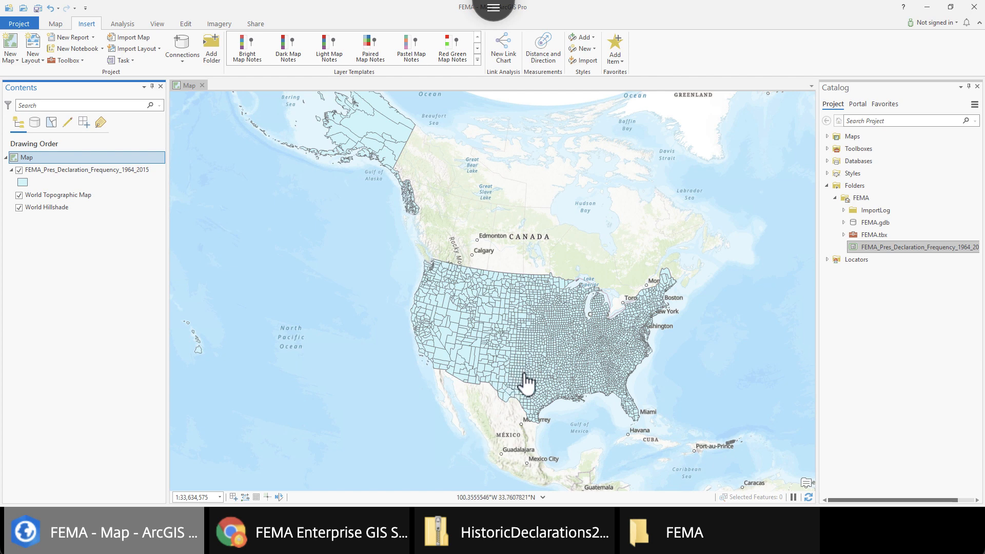
scroll(527, 382, "up", 1)
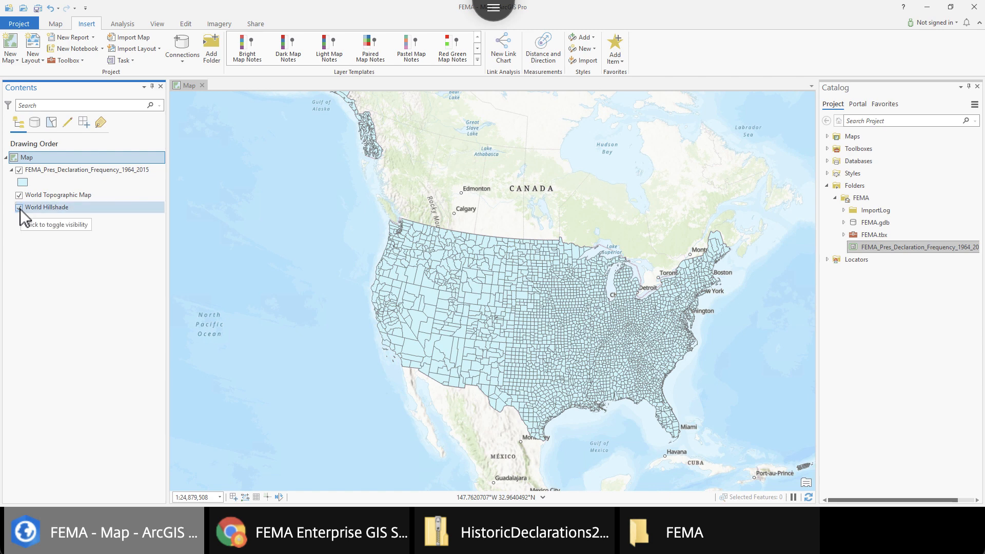
left_click(20, 195)
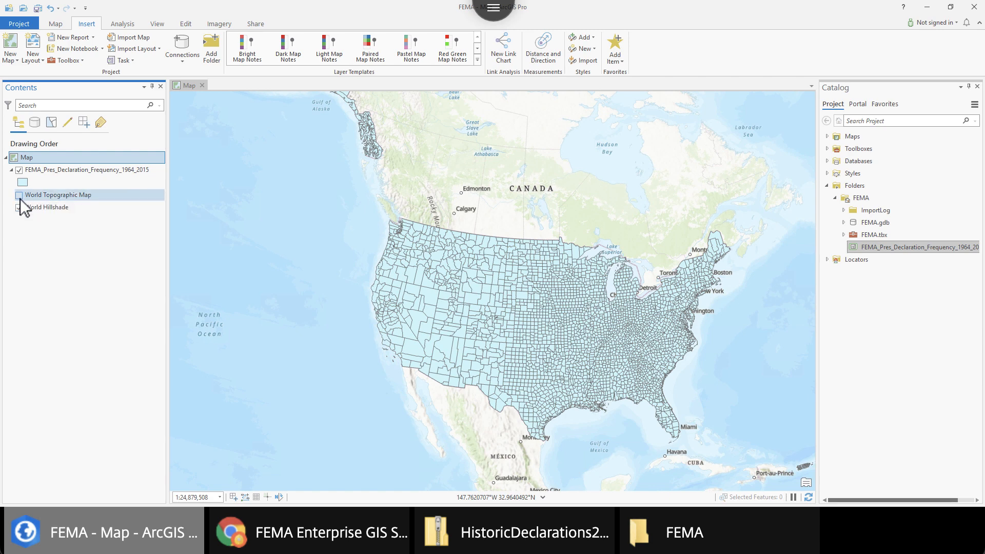
left_click(19, 207)
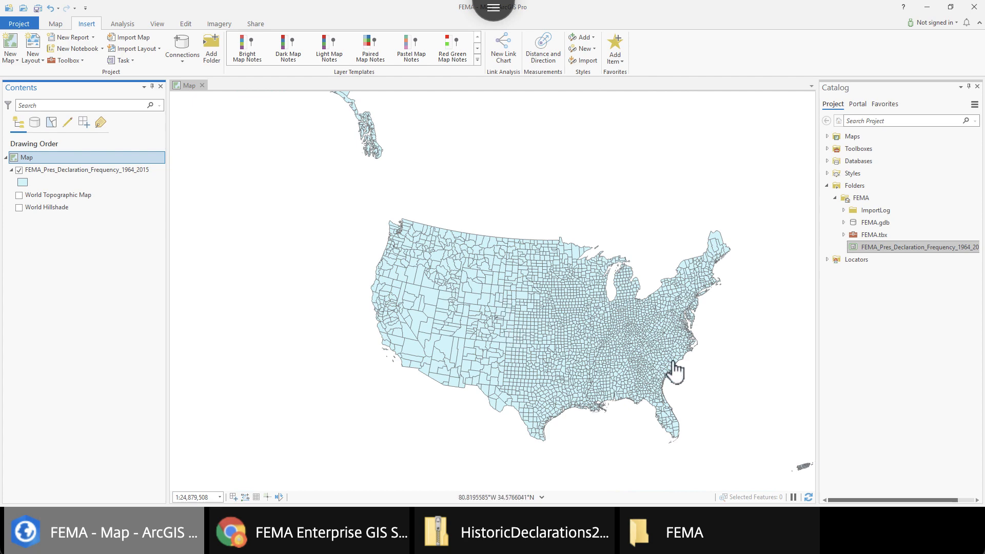
- Open the pop-up of Harper County in northwestern Oklahoma at full size and review its disaster declaration attributes, including STORM_1964, closing it when done
scroll(621, 399, "up", 1)
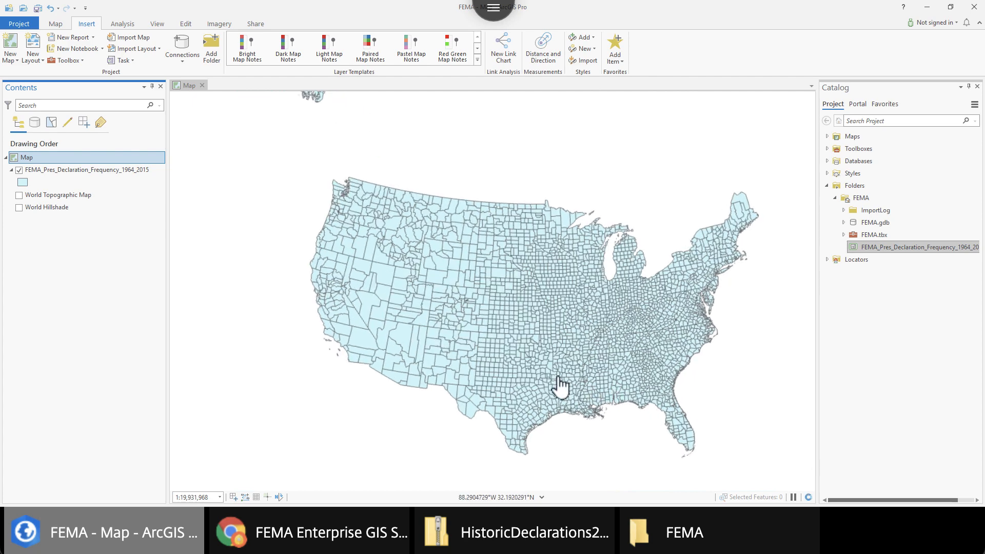
scroll(520, 359, "up", 10)
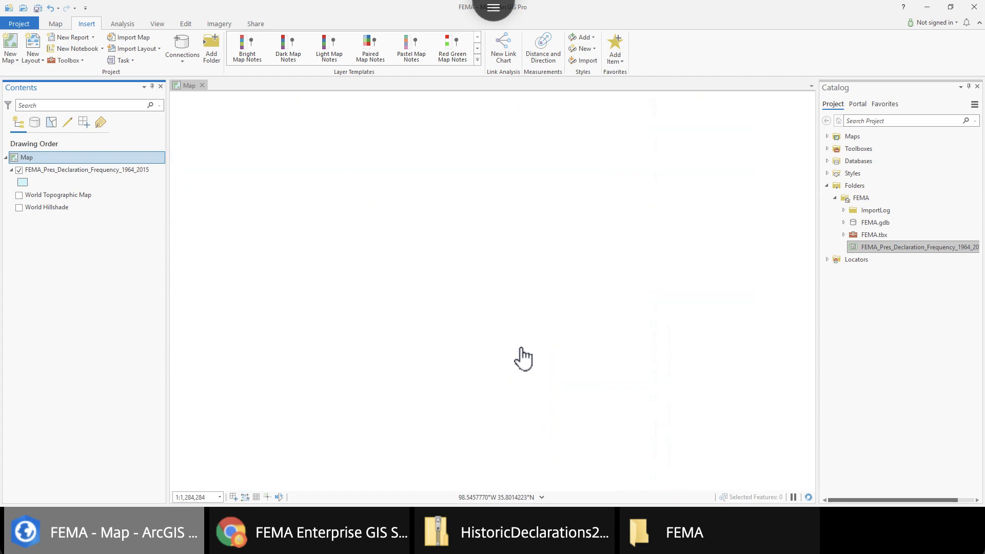
scroll(537, 359, "down", 2)
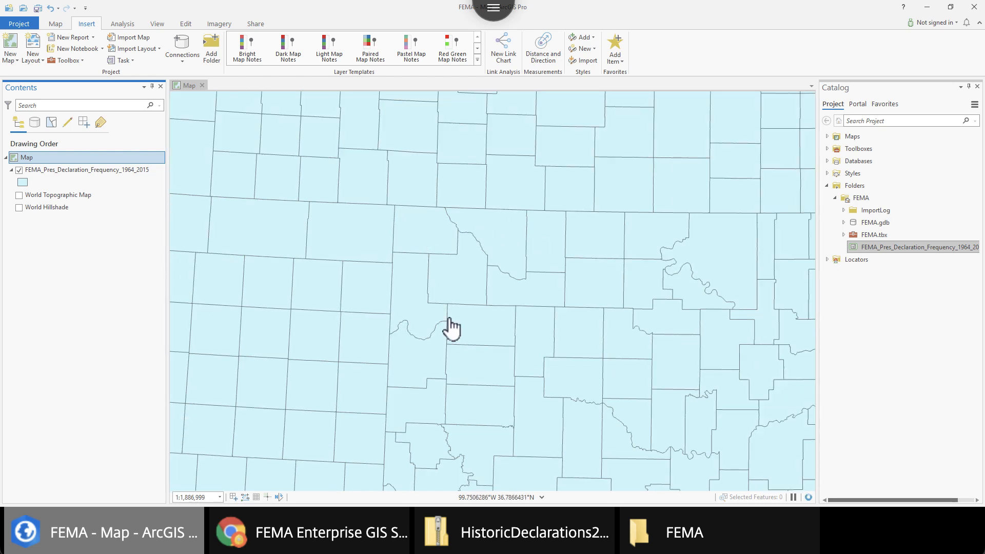
left_click(430, 237)
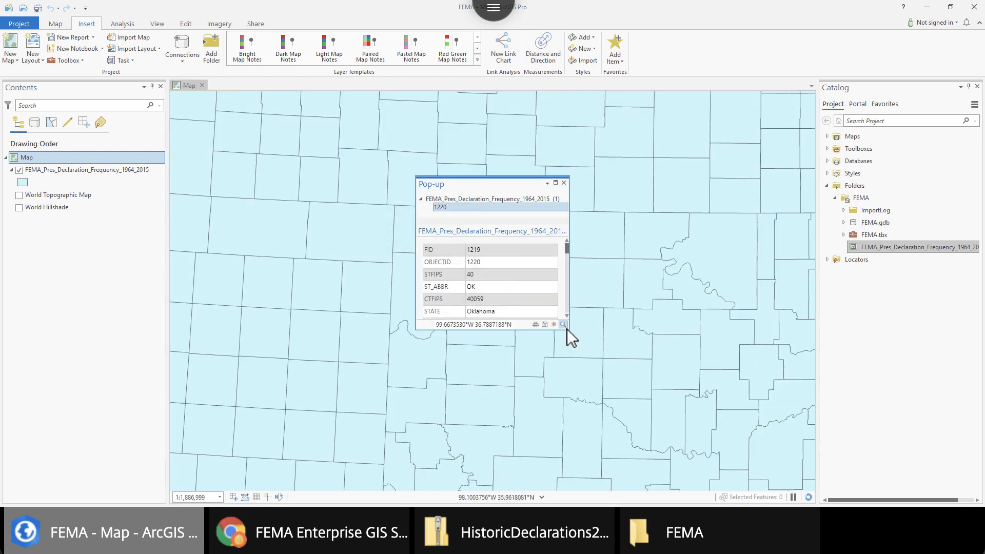
left_click(555, 183)
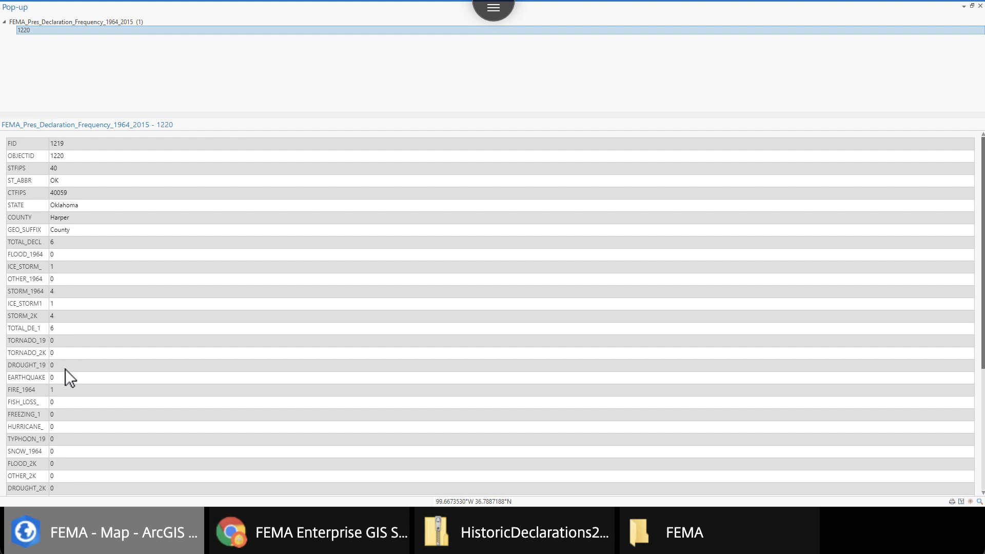
scroll(66, 389, "down", 2)
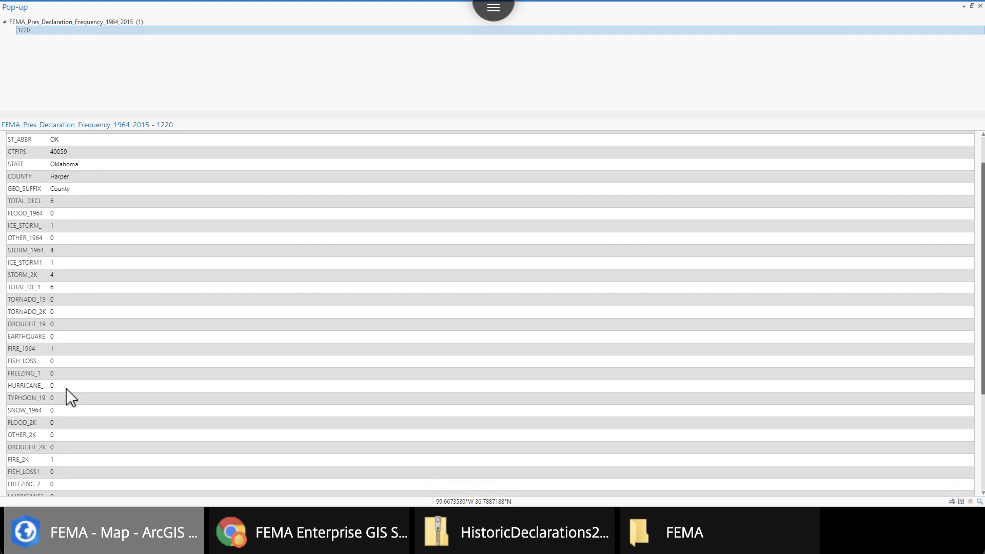
scroll(67, 389, "down", 5)
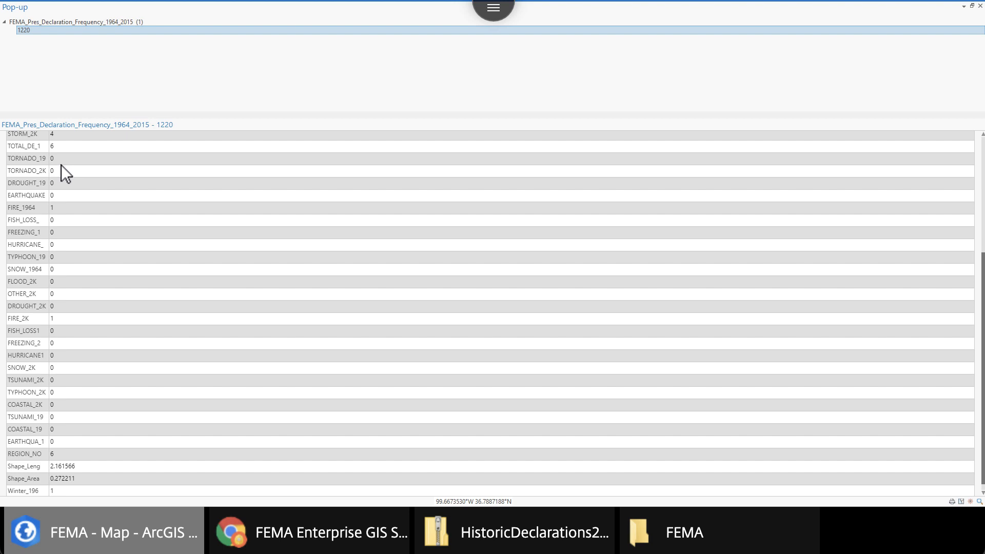
scroll(73, 214, "up", 3)
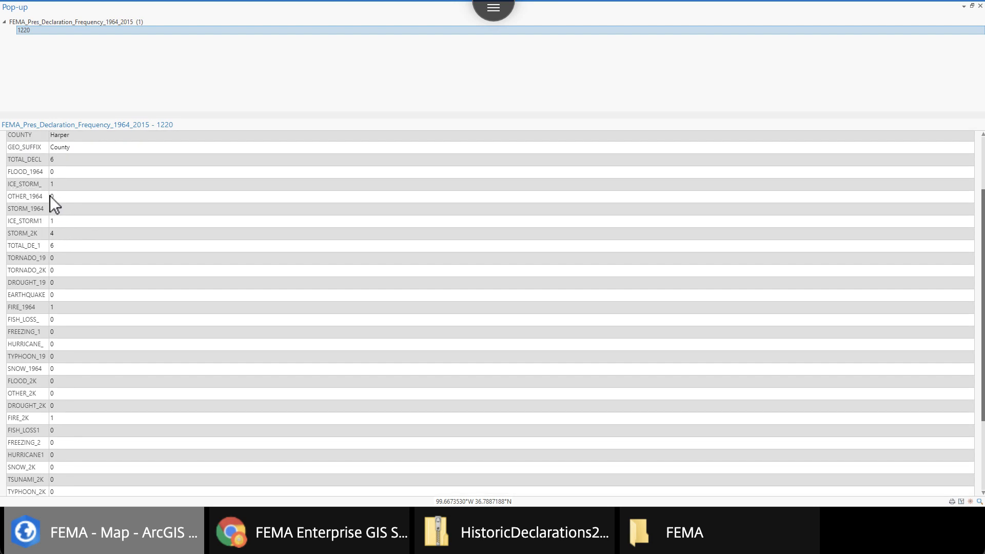
double_click(40, 210)
scroll(104, 227, "up", 3)
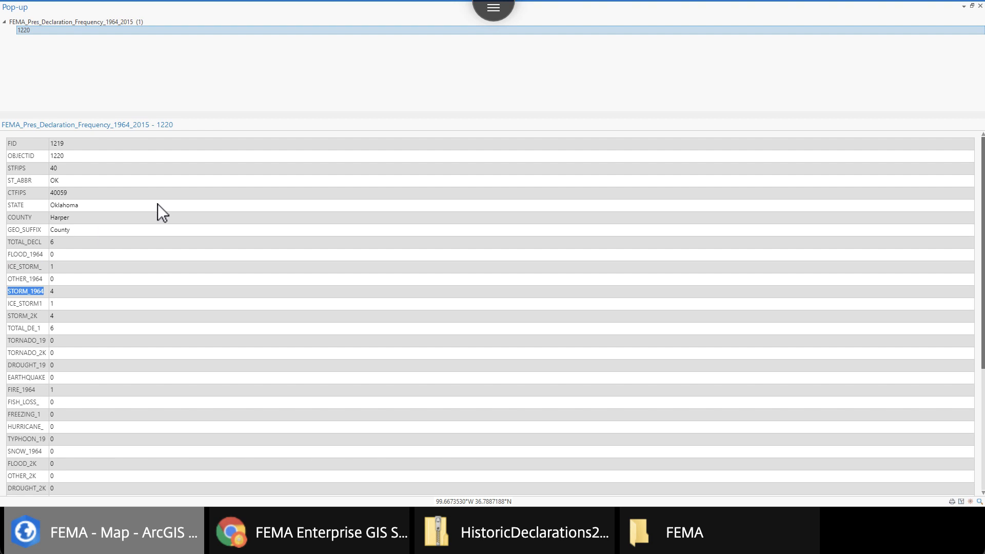
left_click(981, 6)
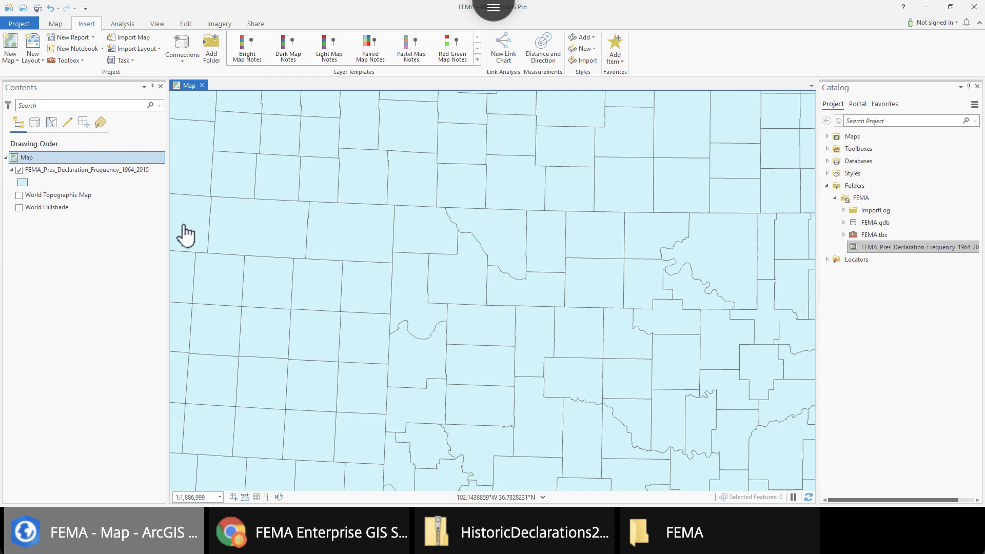
- Open the attribute table of the FEMA_Pres_Declaration_Frequency_1964_2015 layer and examine its TOTAL_DECL field
right_click(115, 171)
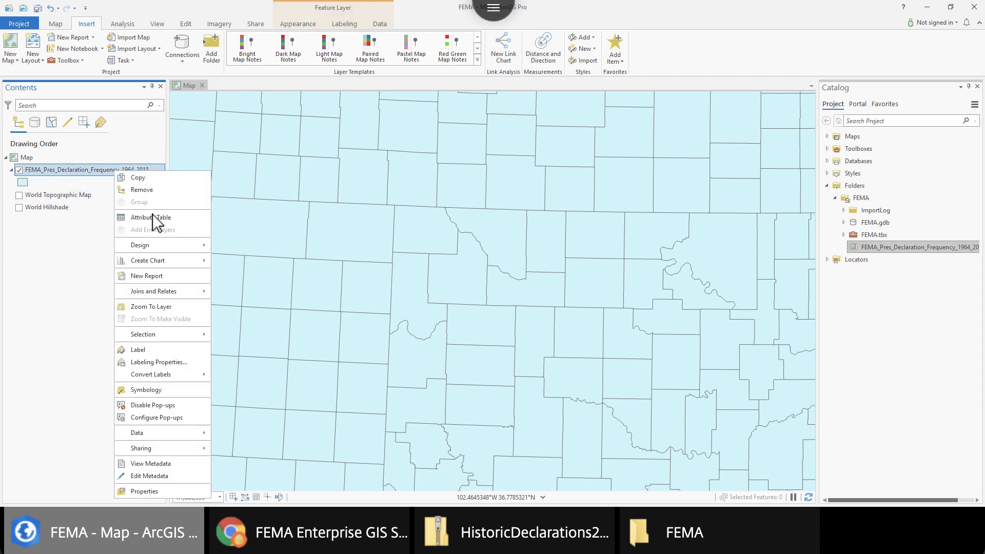
left_click(155, 218)
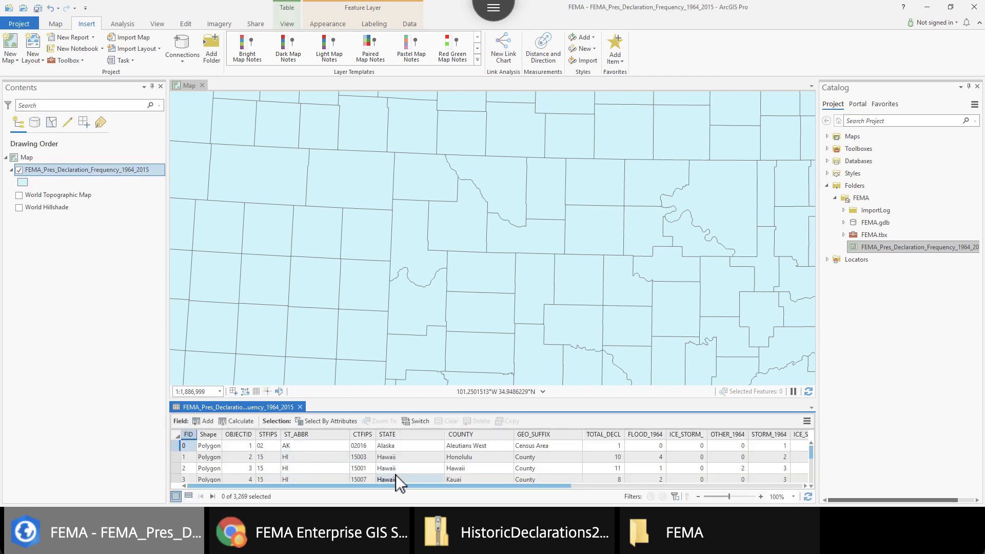
left_click(599, 435)
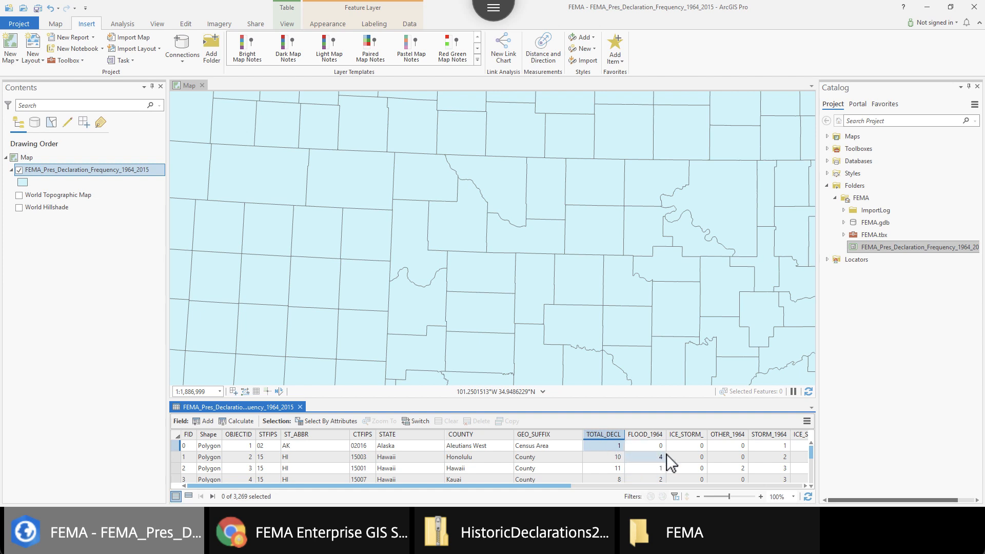
scroll(746, 454, "down", 1)
scroll(749, 455, "up", 2)
- Switch to Chrome, open the Historical Disaster Declarations metadata from the FEMA GIS Data Feeds page and skim through it
left_click(370, 539)
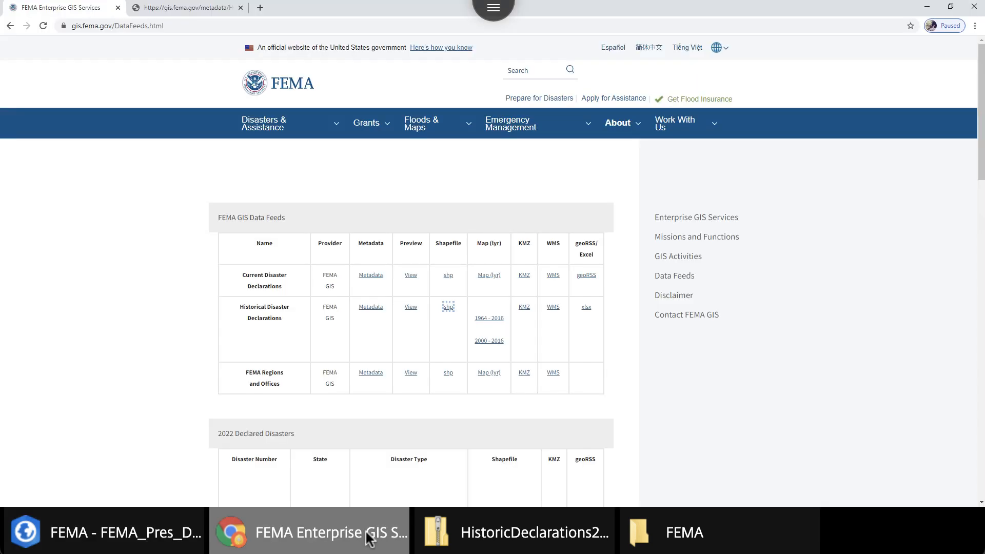
left_click(370, 307)
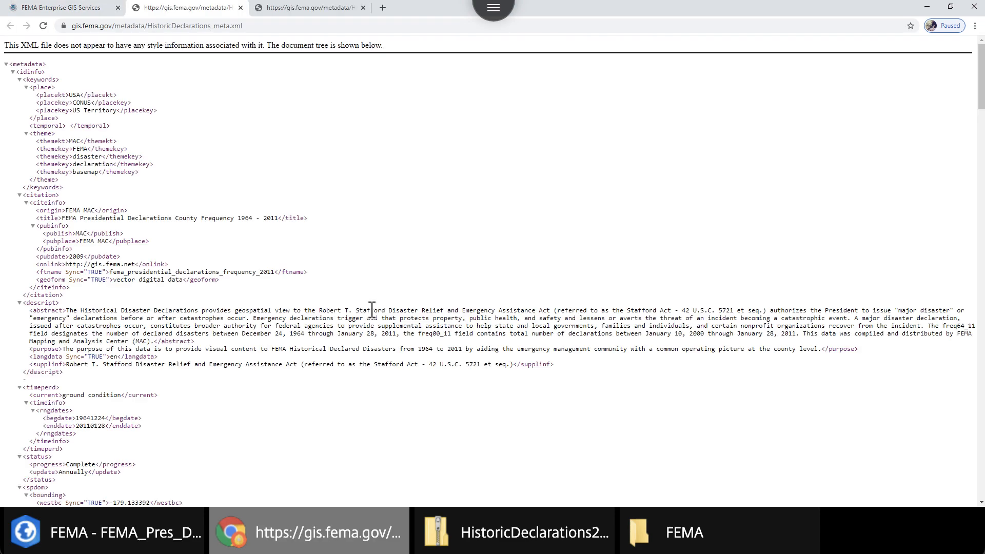
scroll(371, 340, "down", 15)
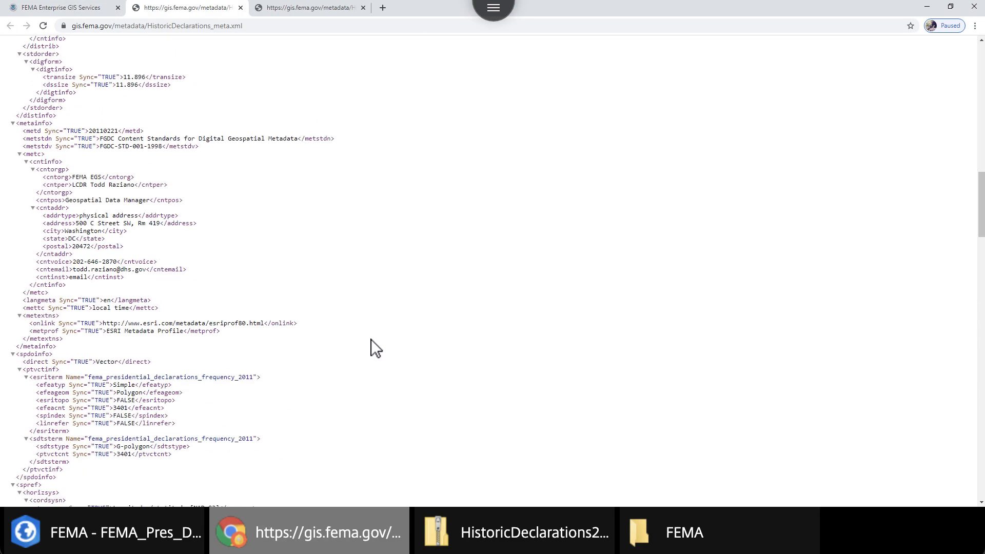
scroll(371, 340, "down", 5)
- Search the metadata page for "total" and go through the matches
key("ctrl+f")
type("total")
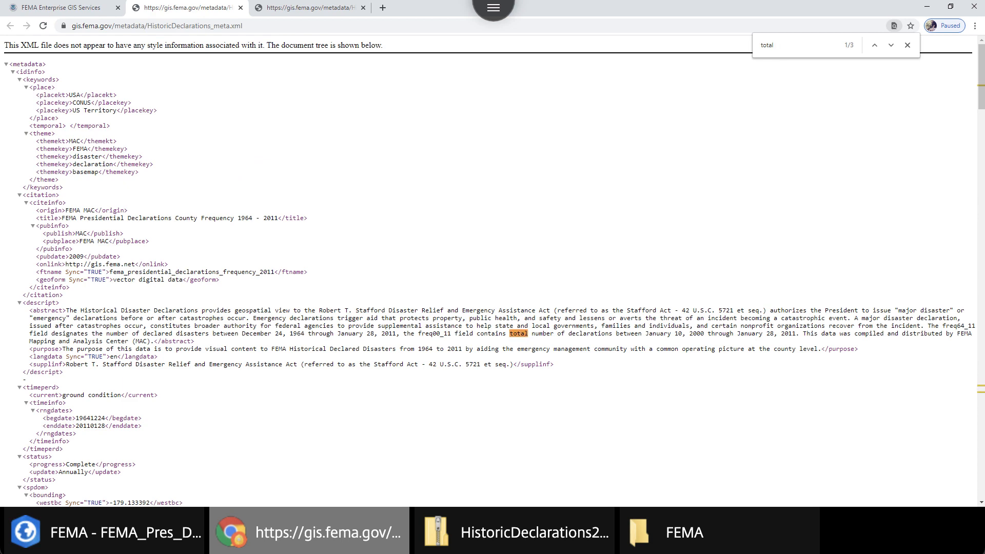
key("Return")
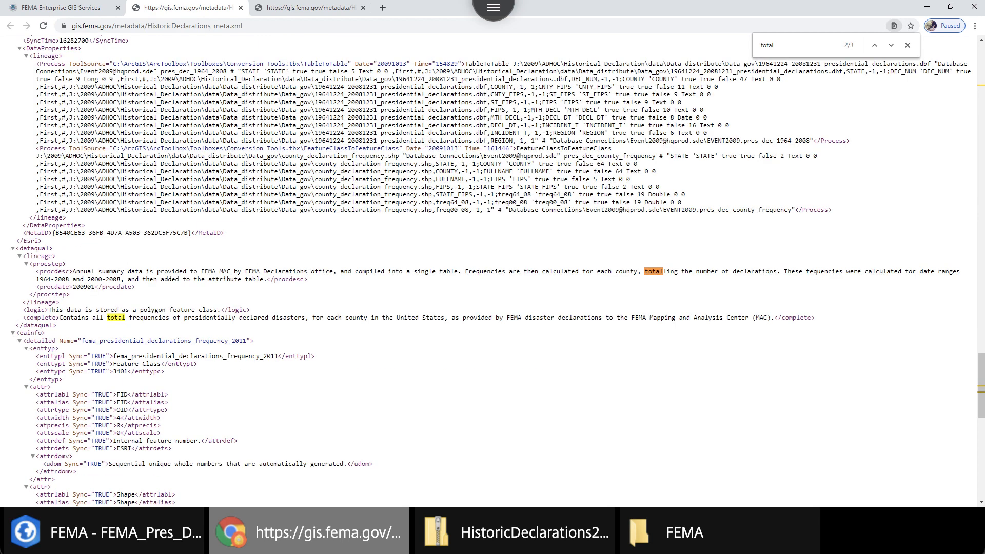
key("Return")
key("Return")
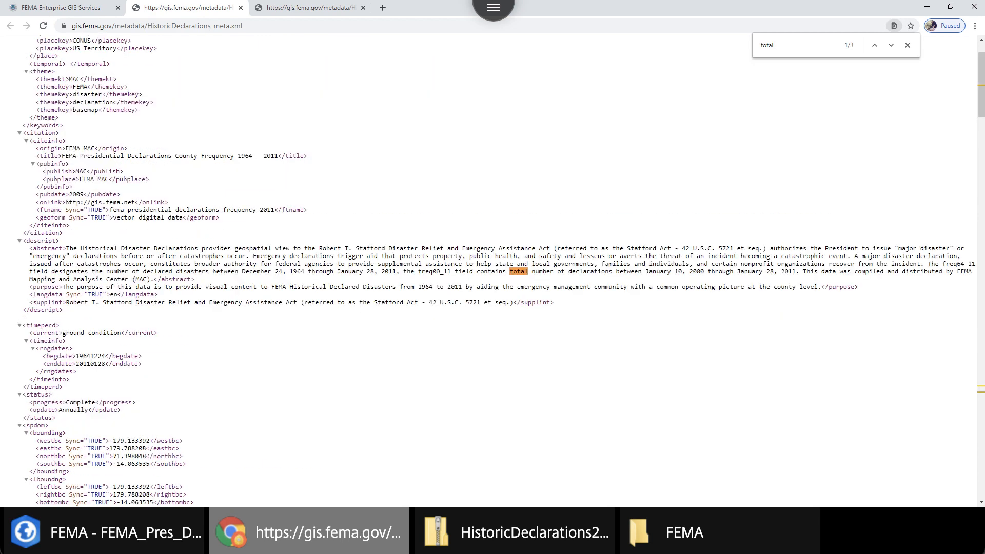
key("Return")
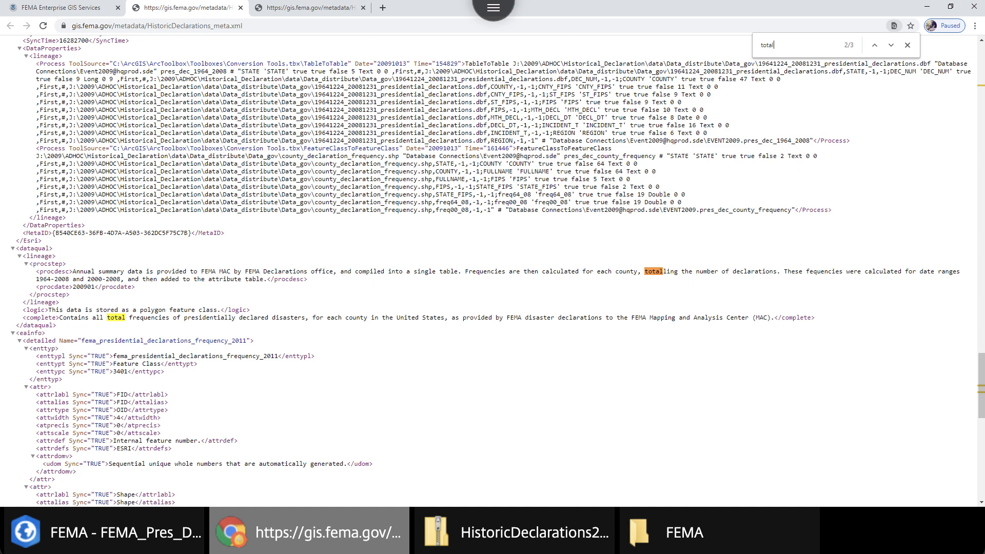
key("Return")
- Examine the attribute definitions in the metadata, especially the freq64_11 and freq00_11 declaration counts and the date ranges they cover
scroll(193, 380, "down", 8)
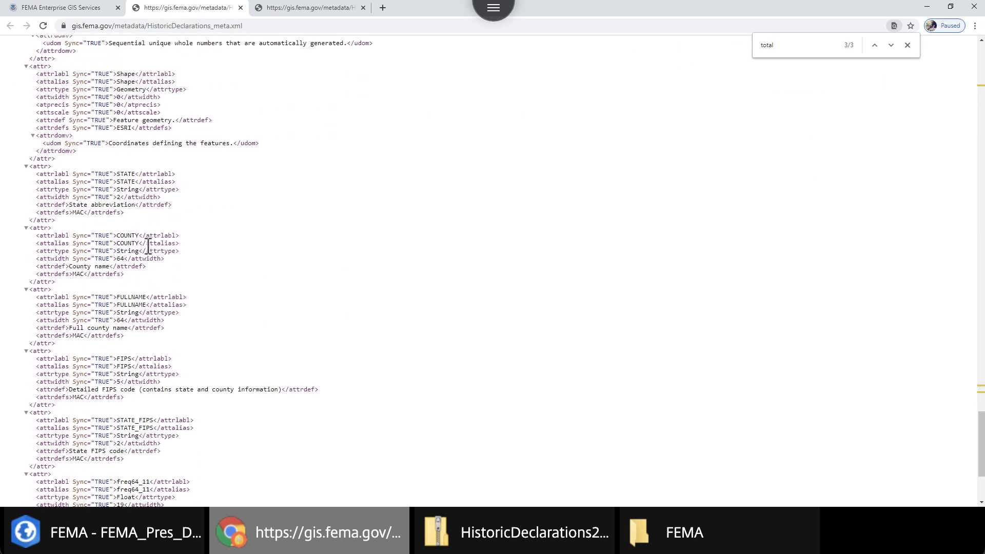
scroll(181, 379, "down", 2)
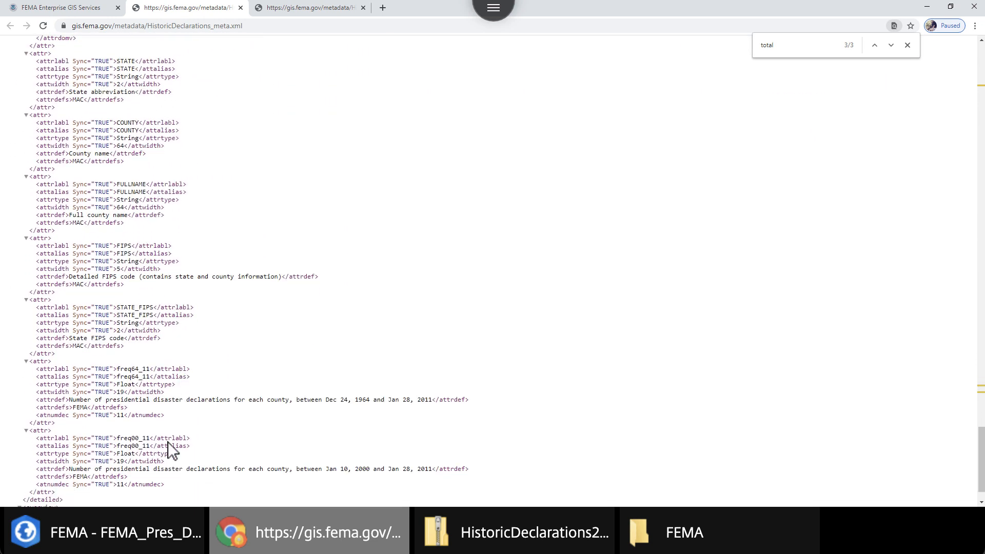
scroll(170, 451, "down", 1)
double_click(123, 330)
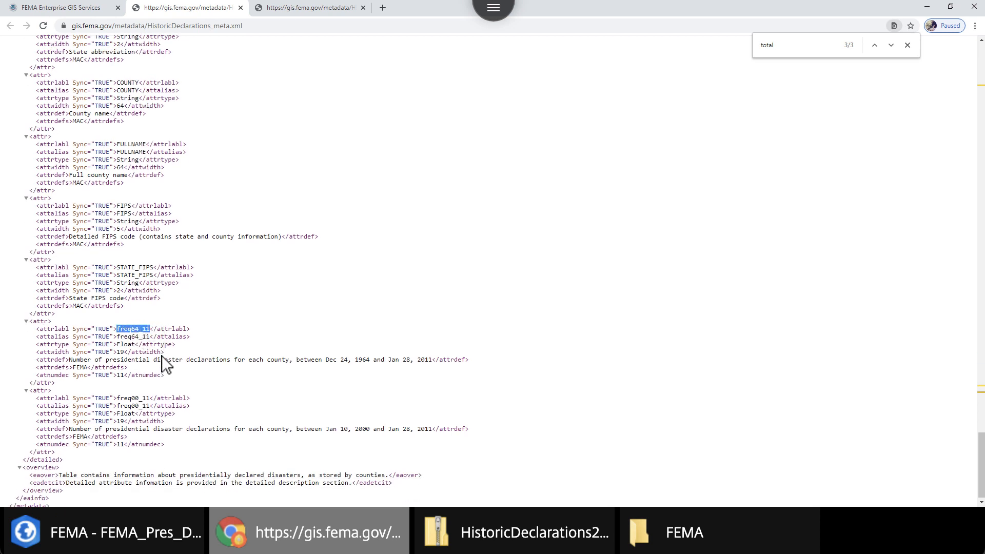
left_click_drag(154, 361, 383, 360)
scroll(405, 427, "down", 1)
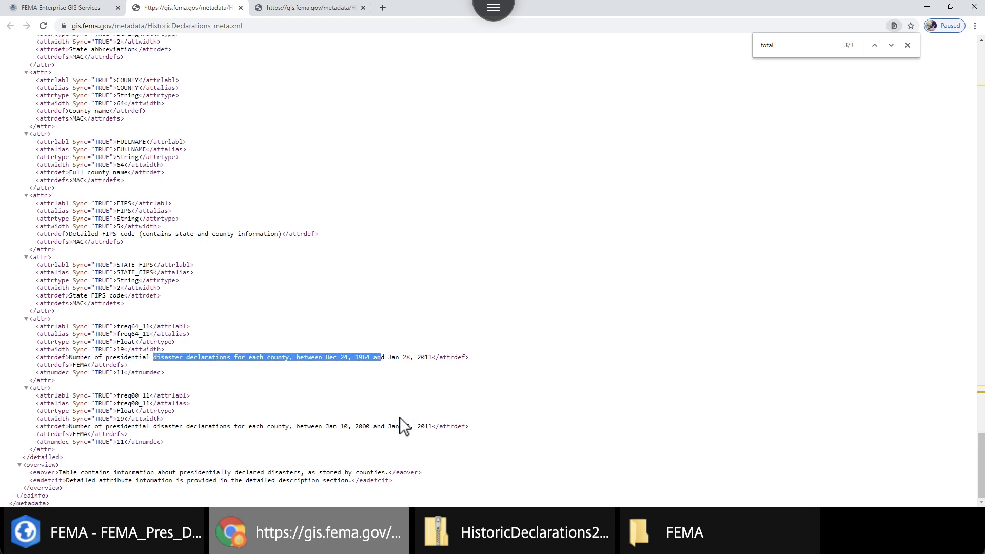
scroll(153, 287, "up", 5)
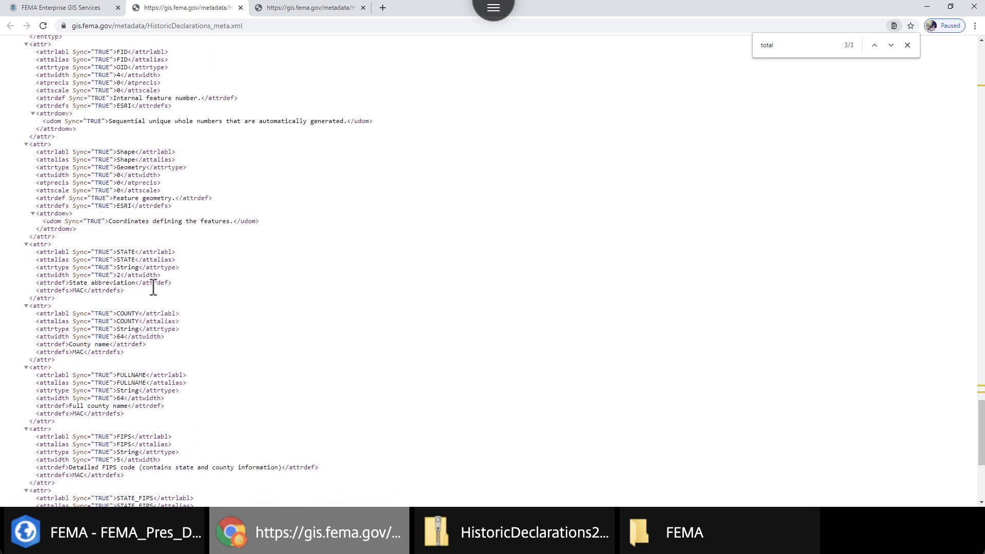
scroll(153, 287, "down", 5)
scroll(233, 362, "up", 1)
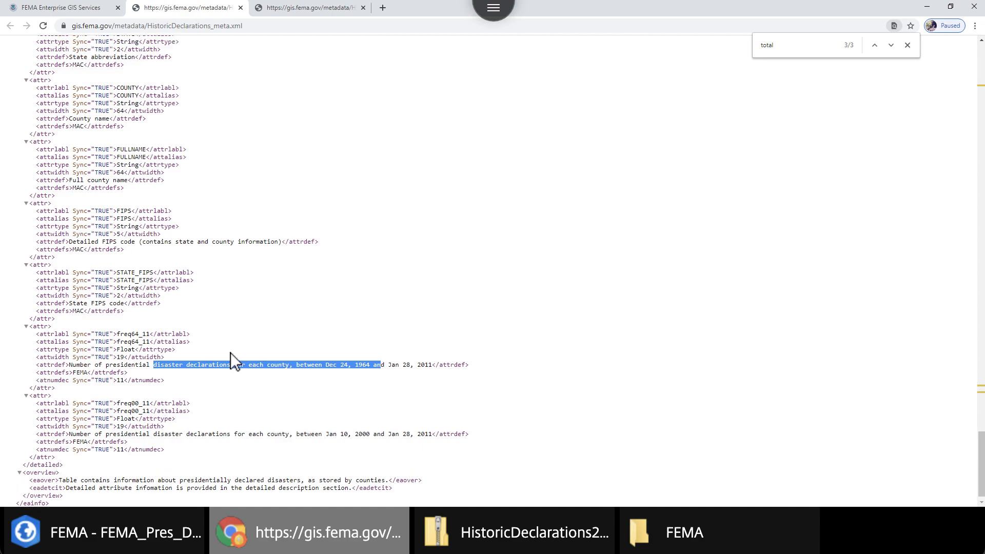
scroll(234, 361, "up", 12)
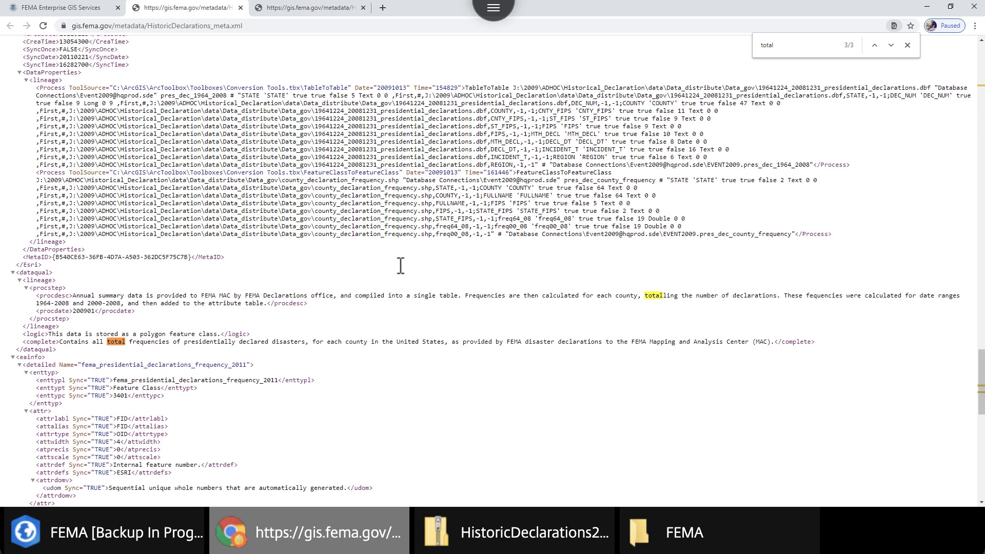
scroll(401, 266, "up", 3)
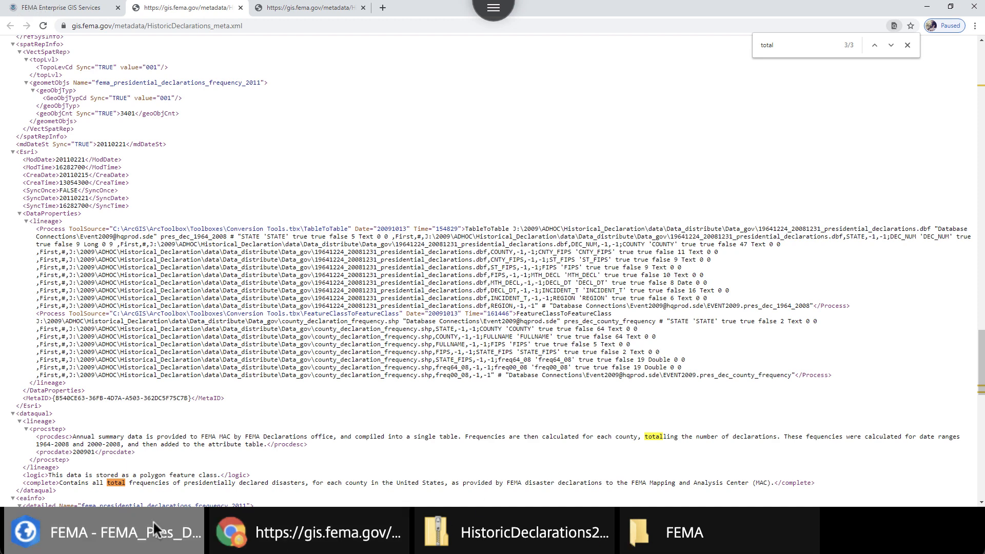
- Switch back to ArcGIS Pro and zoom the map in on the contiguous United States
left_click(128, 532)
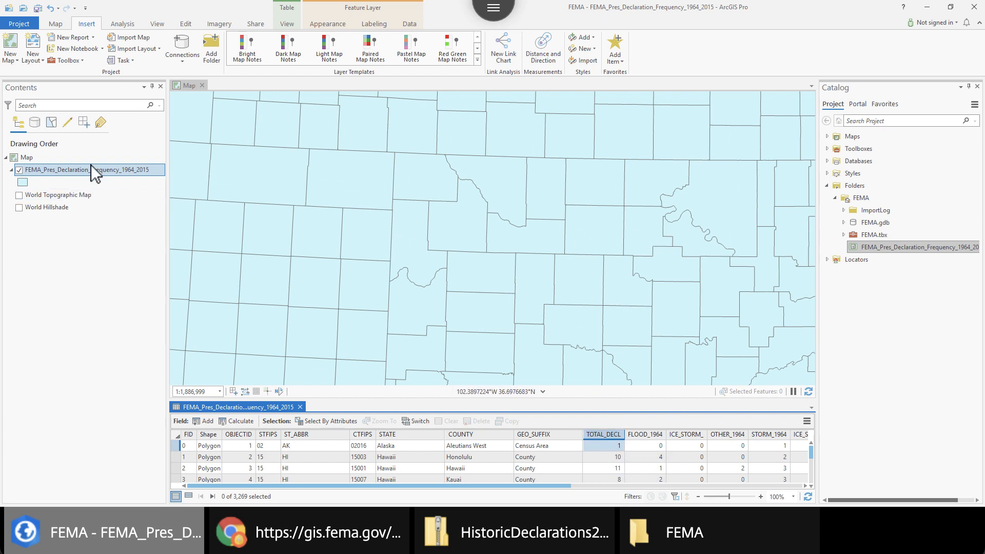
right_click(91, 166)
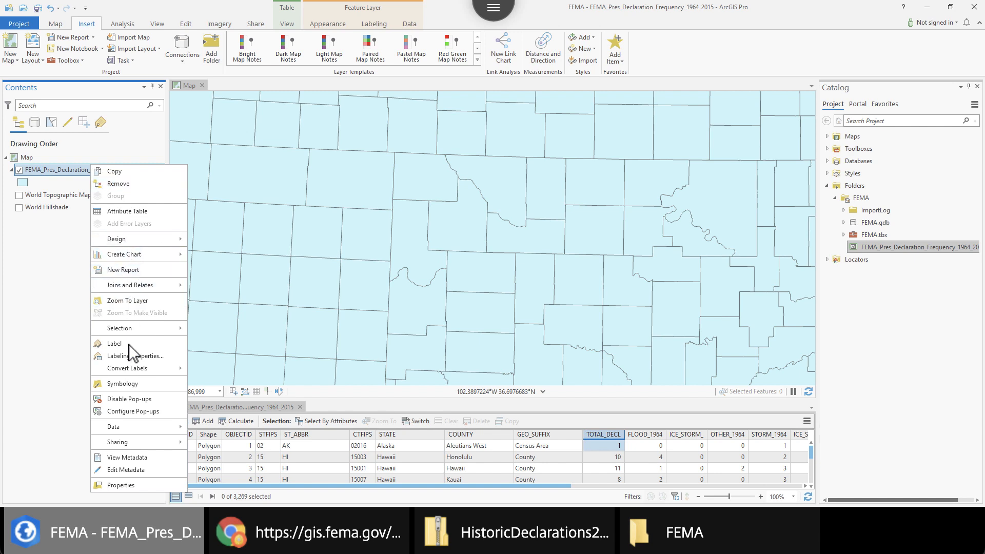
left_click(131, 298)
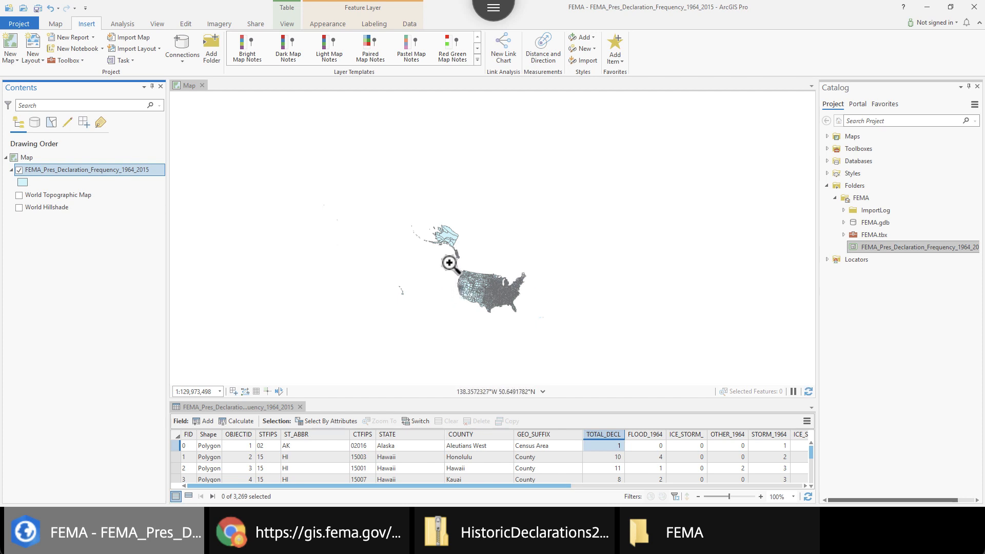
left_click_drag(456, 264, 534, 324)
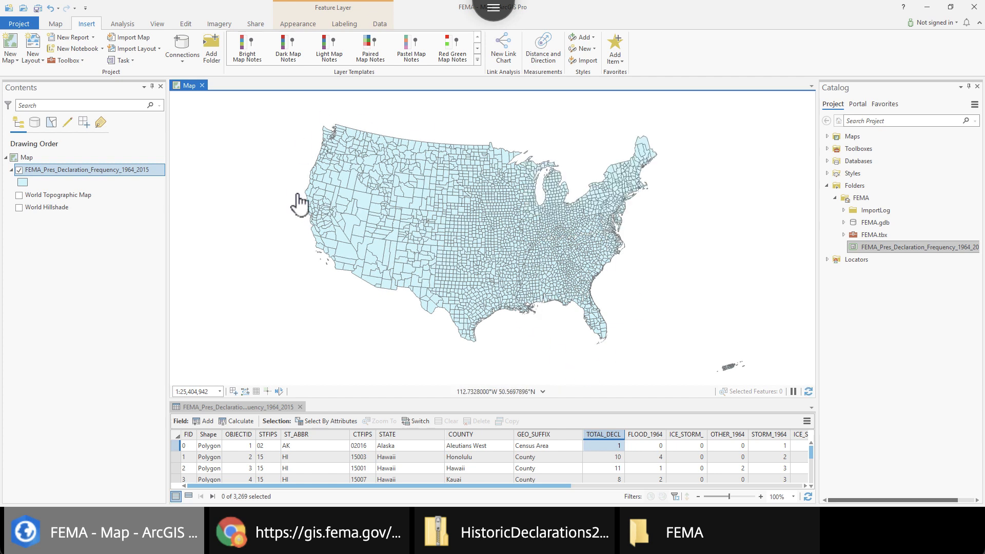
right_click(103, 168)
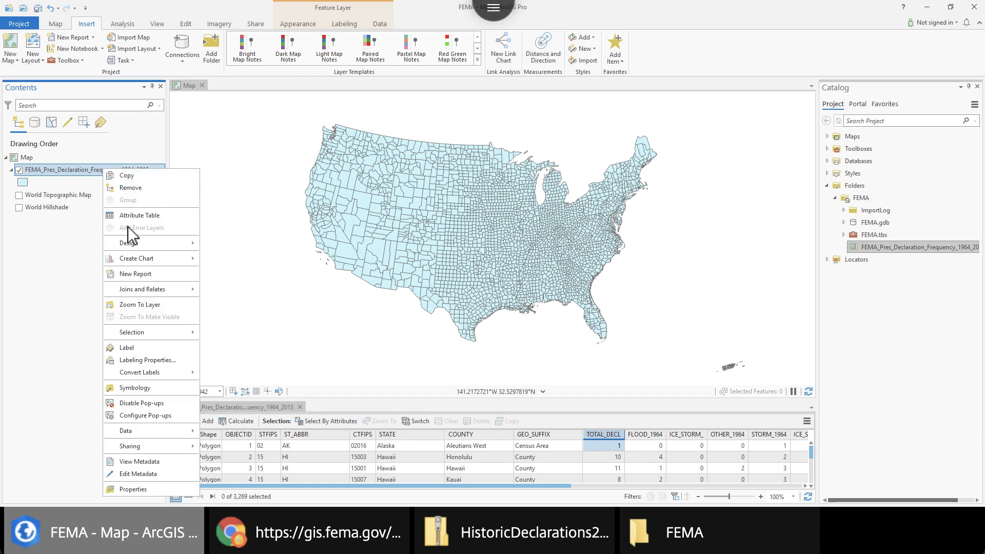
left_click(153, 490)
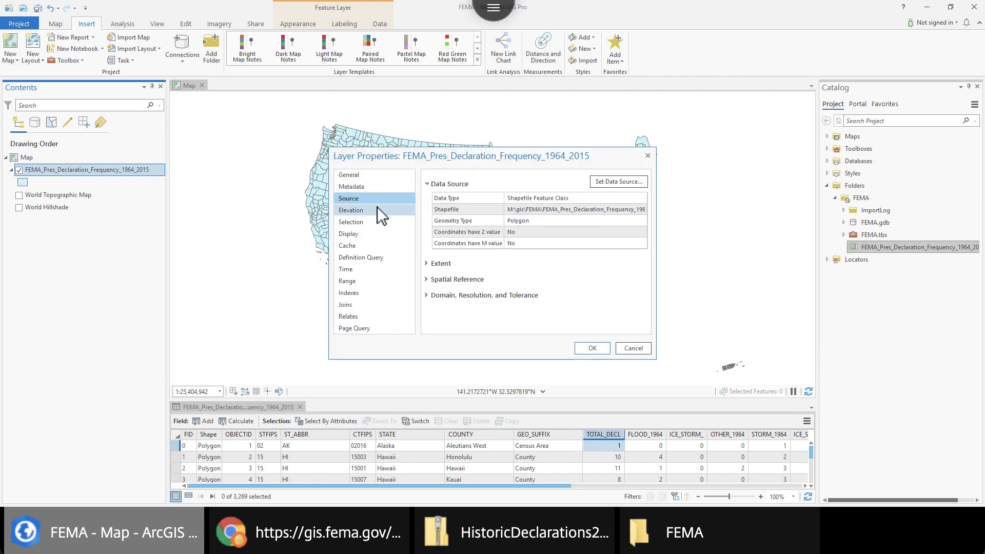
left_click(648, 156)
- Symbolize the FEMA_Pres_Declaration_Frequency_1964_2015 layer with Graduated Colors based on the TOTAL_DECL field
right_click(97, 171)
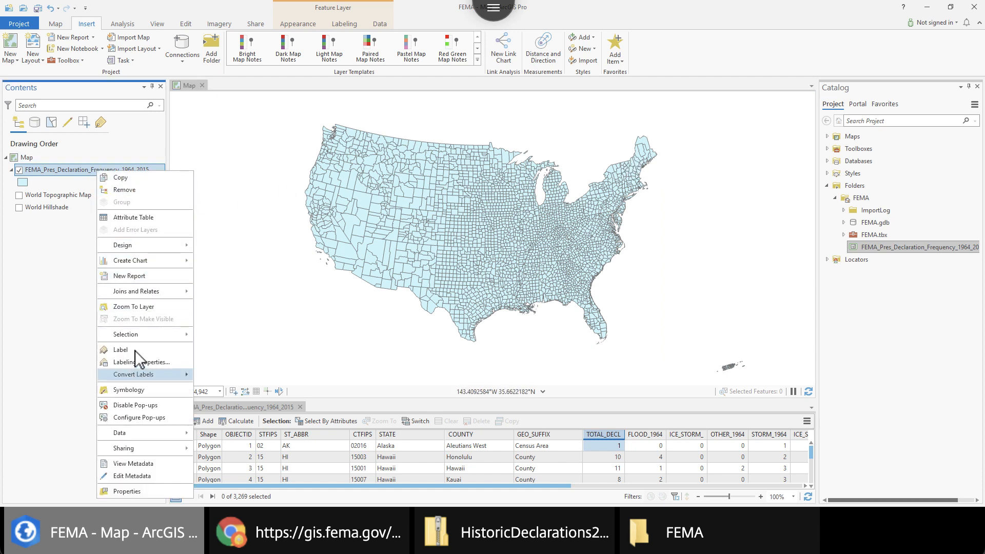
left_click(140, 393)
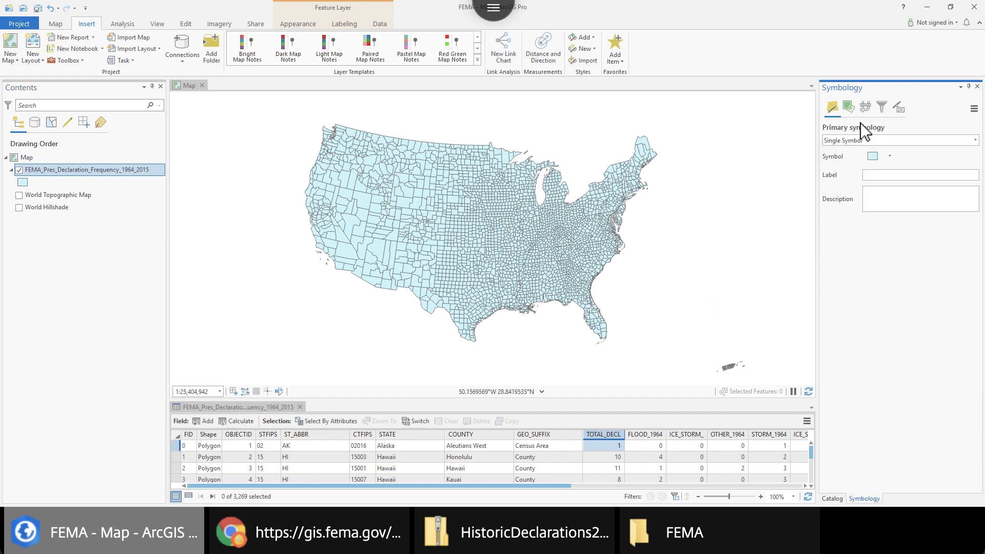
left_click_drag(818, 211, 764, 211)
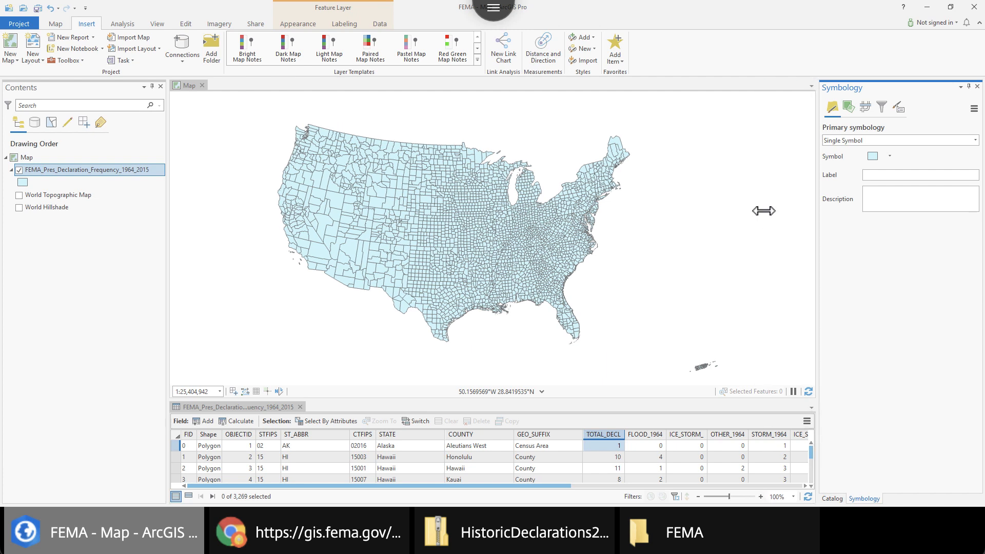
left_click(876, 140)
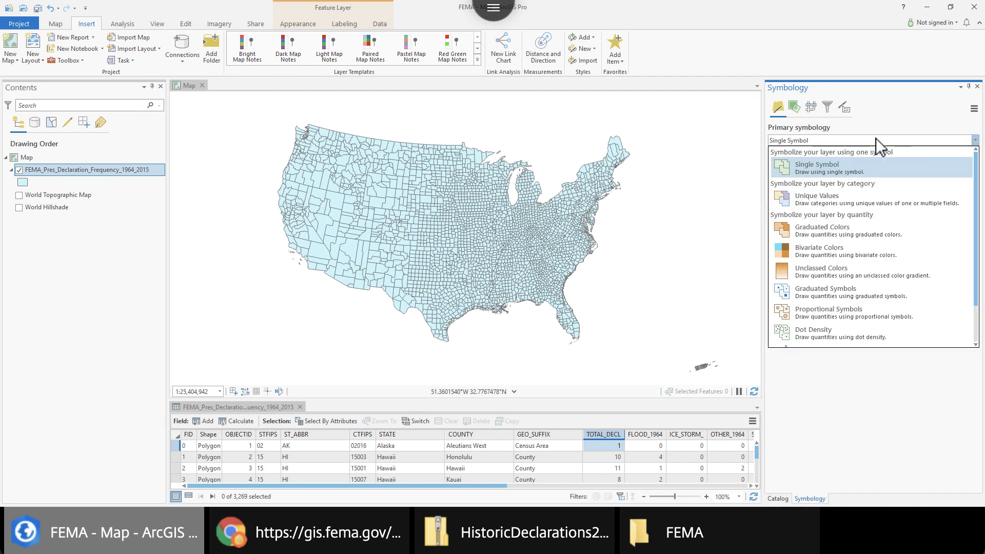
left_click(879, 233)
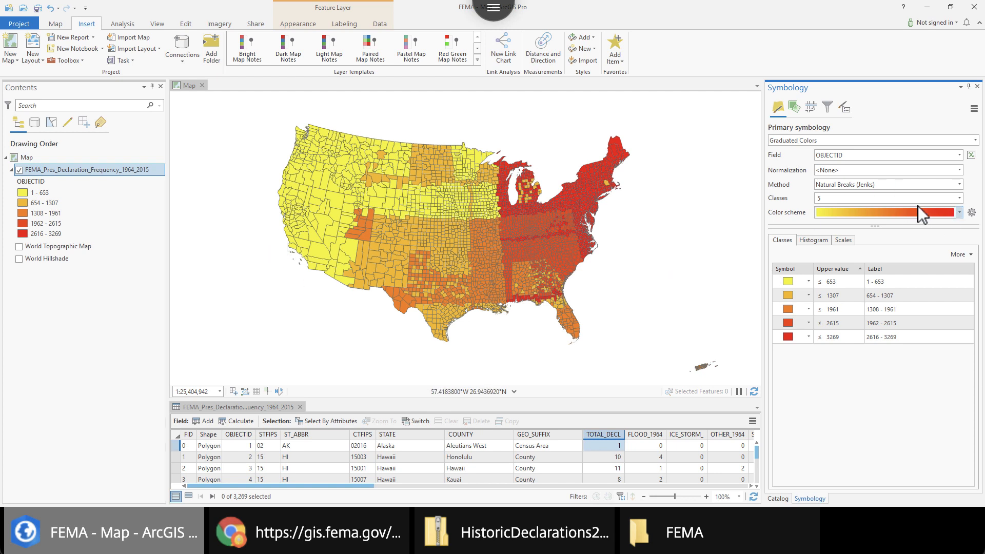
left_click(960, 156)
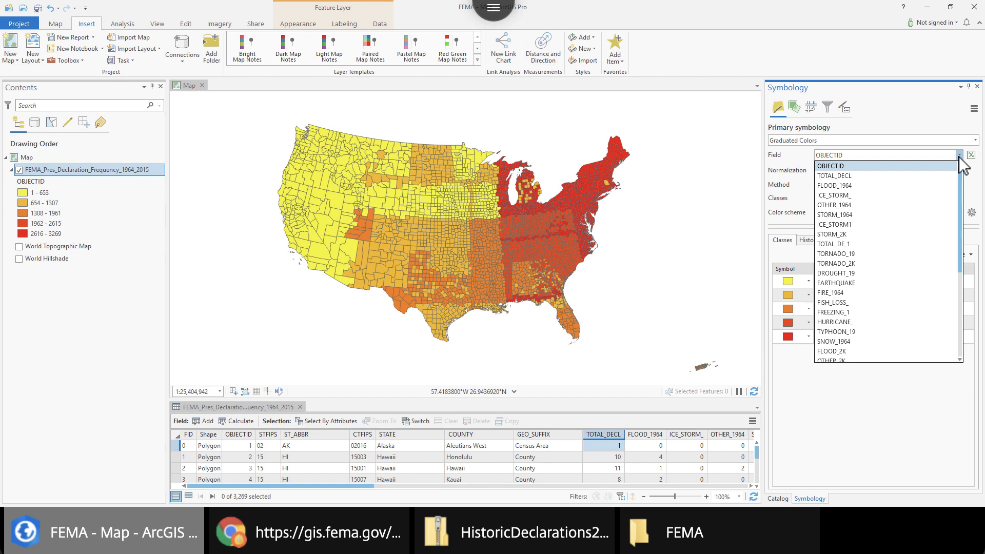
left_click(851, 174)
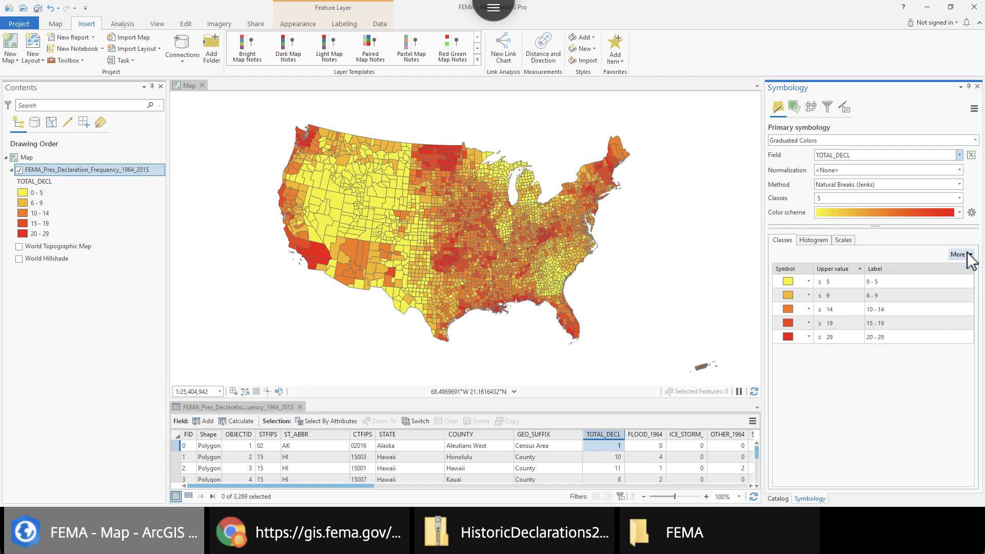
- View the histogram of TOTAL_DECL, and set the number of symbology classes to 6
left_click(813, 241)
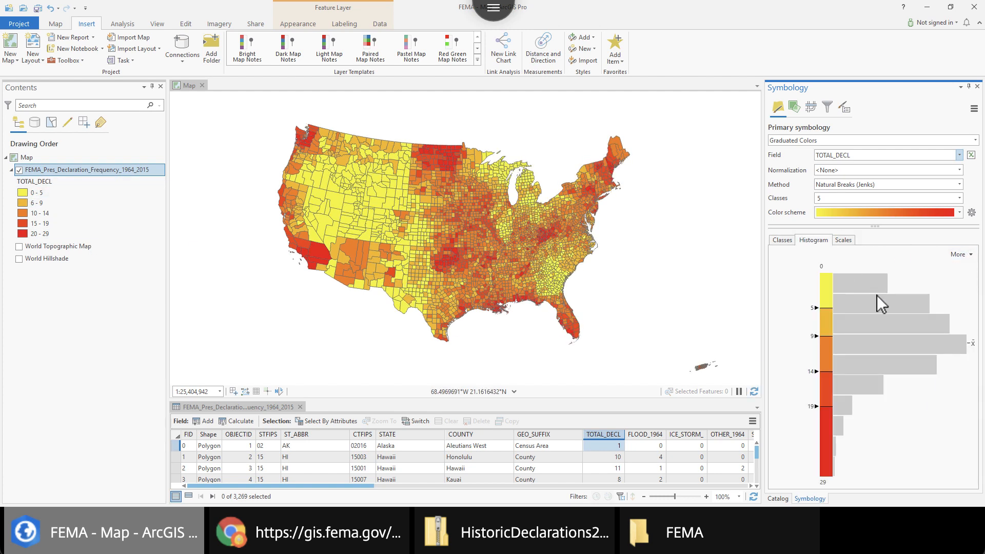
left_click(780, 240)
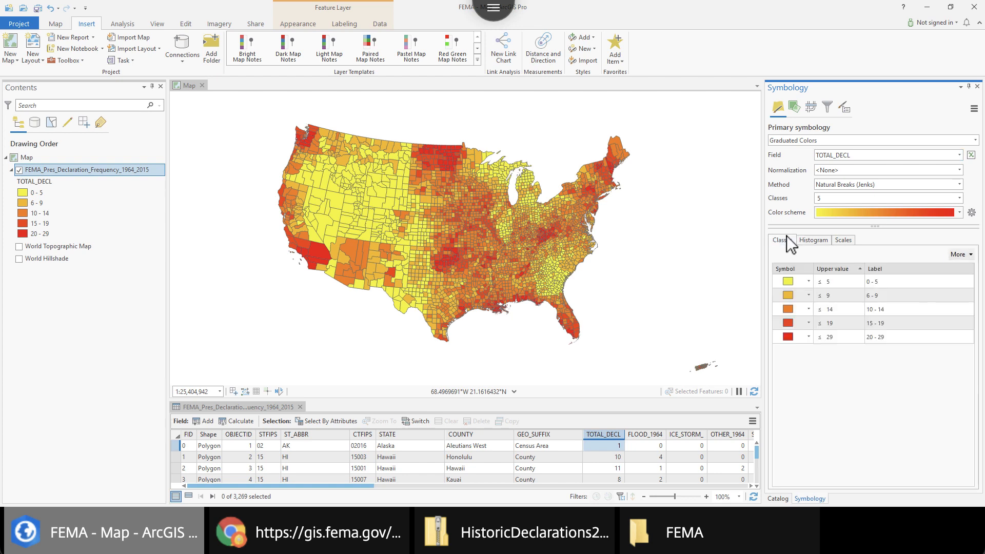
left_click(957, 198)
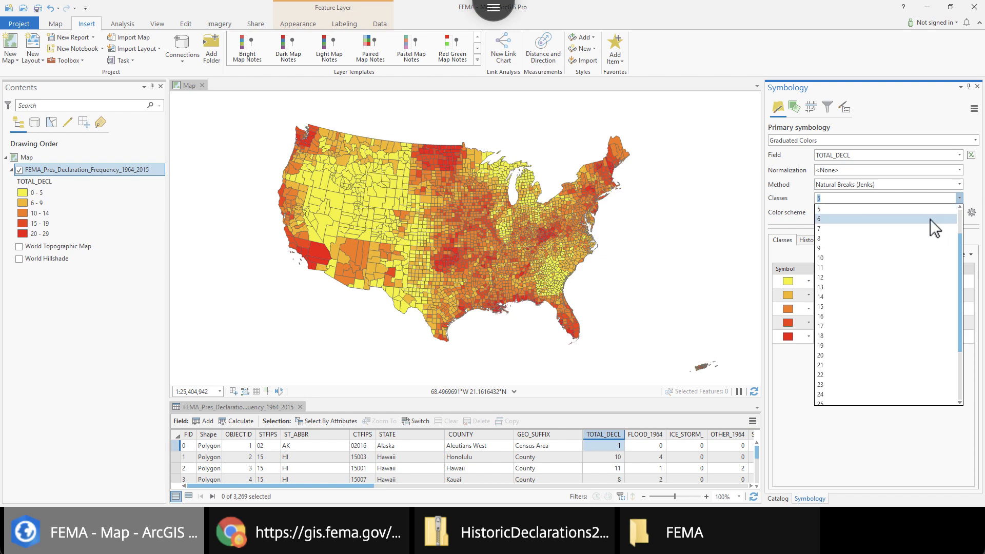
left_click(931, 219)
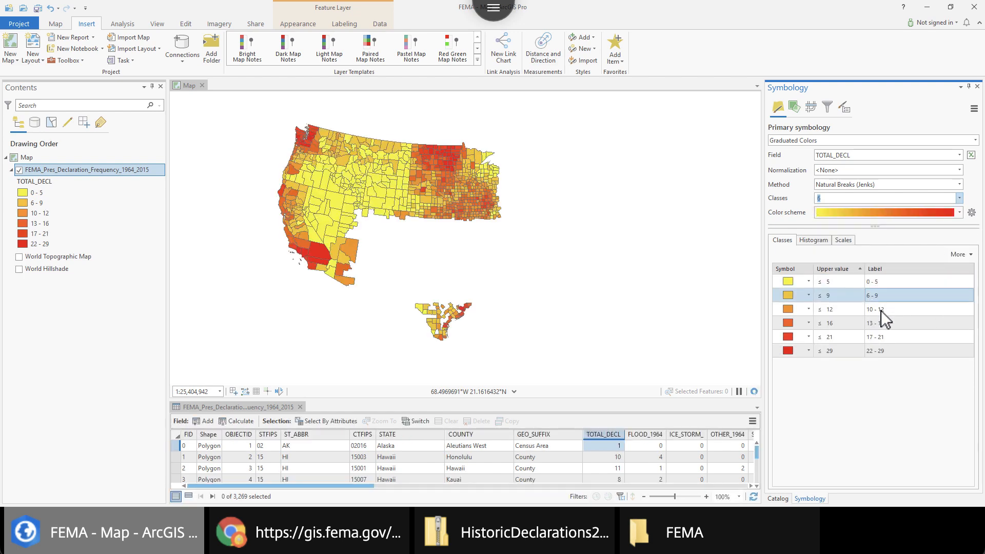
- Set the upper values of the first two classes to 0 and 5
left_click(873, 282)
left_click(835, 282)
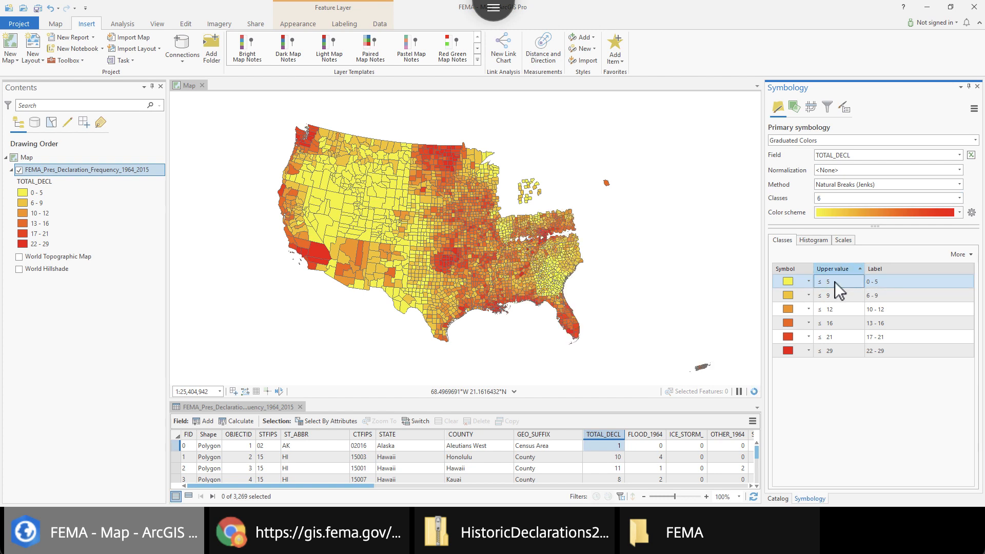
left_click(817, 281)
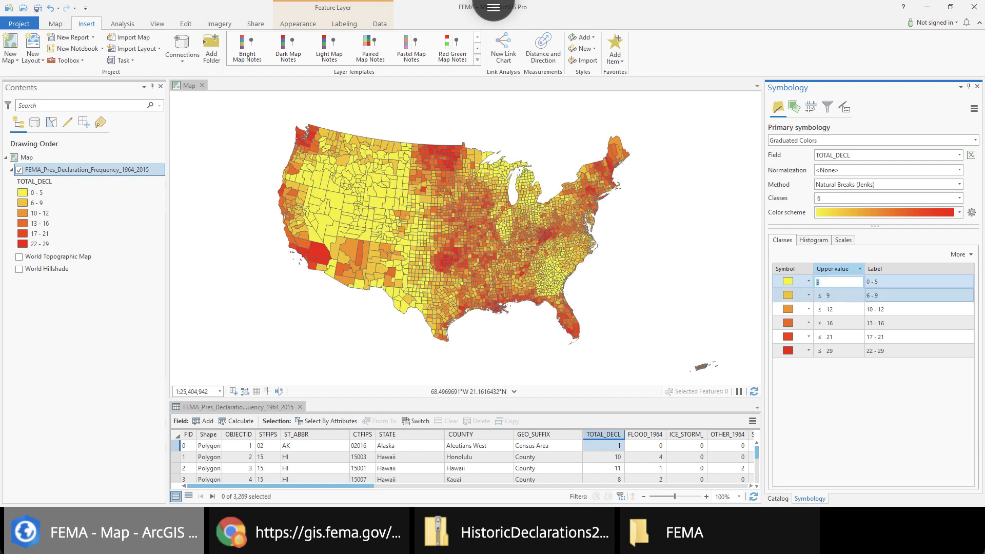
type("0")
key("Return")
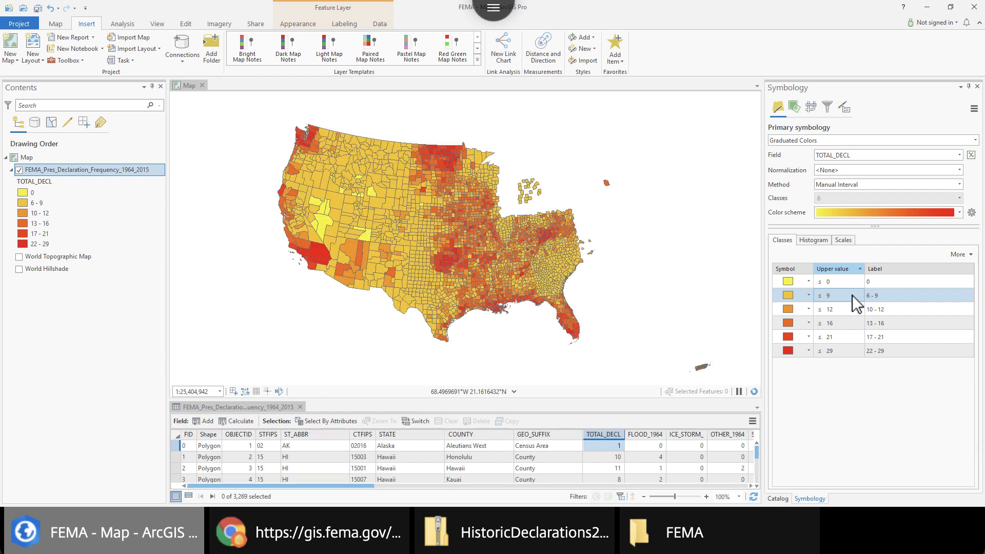
double_click(839, 295)
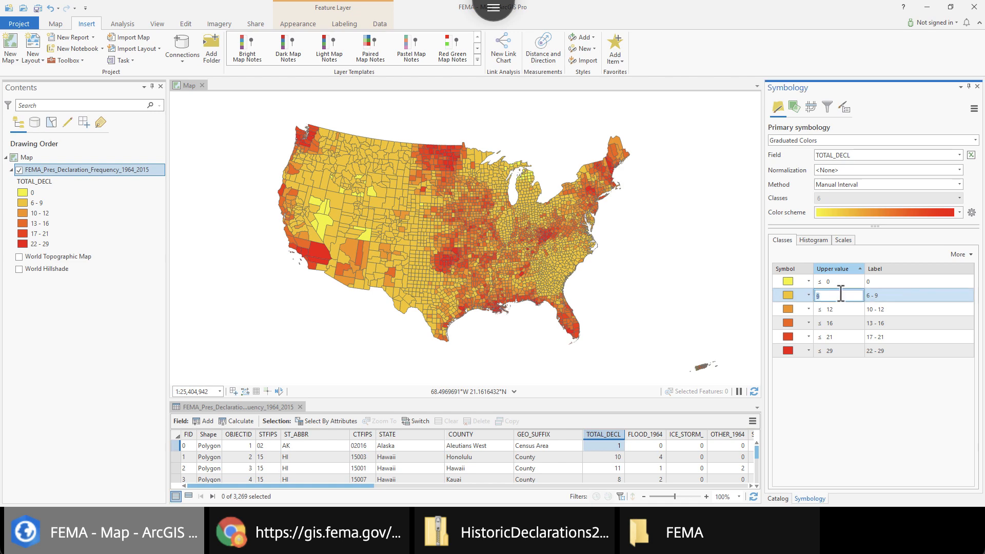
- Set the upper values of the third and fourth classes to 10 and 15
left_click(842, 309)
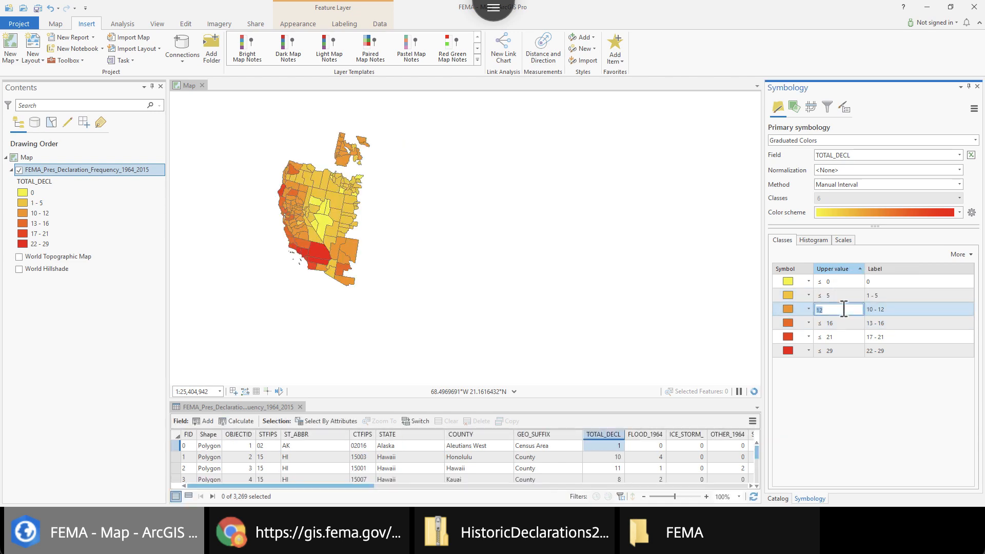
type("10")
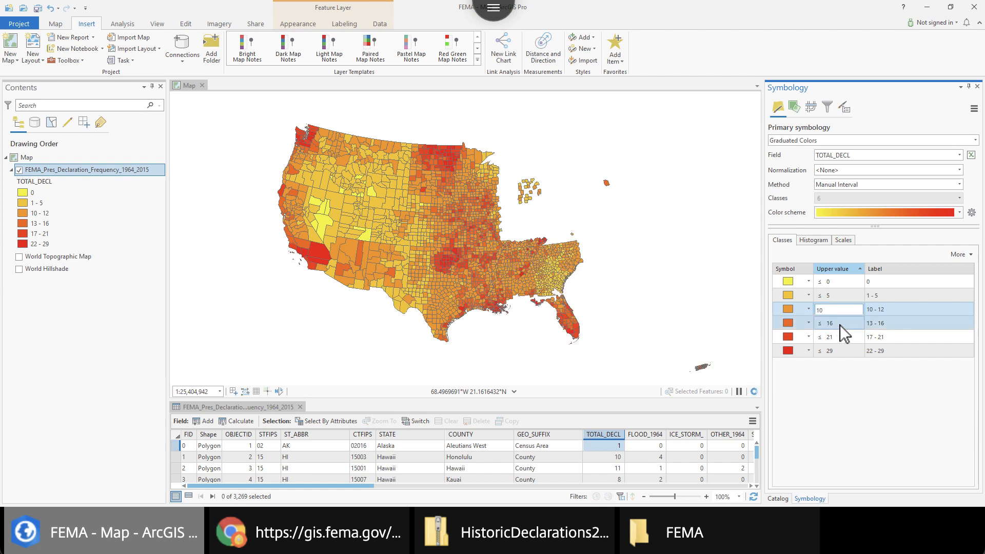
left_click(840, 324)
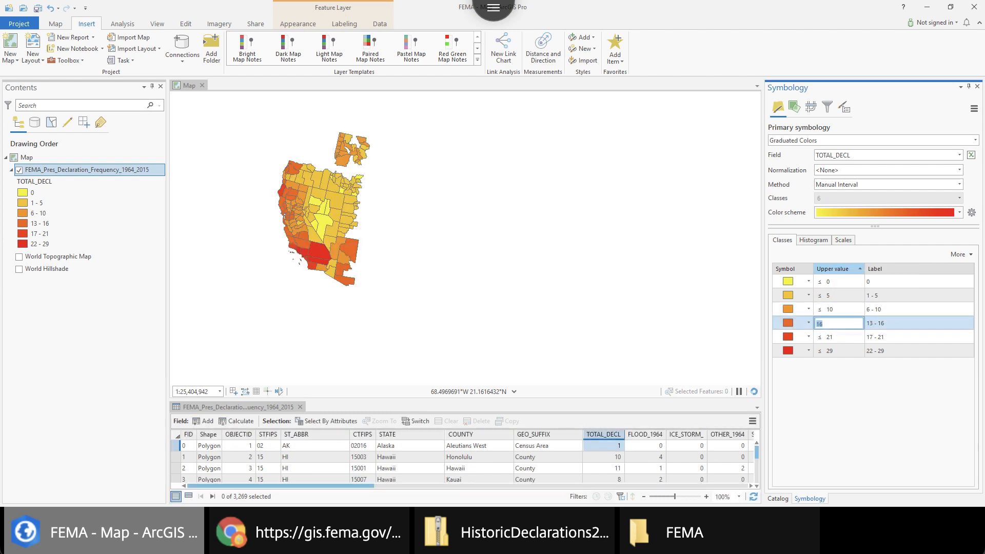
type("15")
- Set the upper values of the last two classes to 20 and 30
left_click(844, 337)
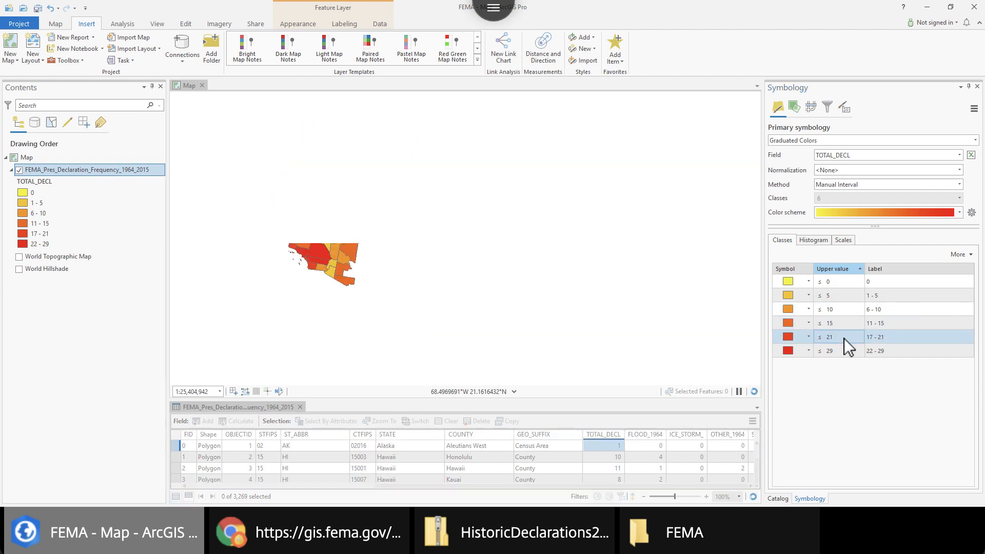
type("30")
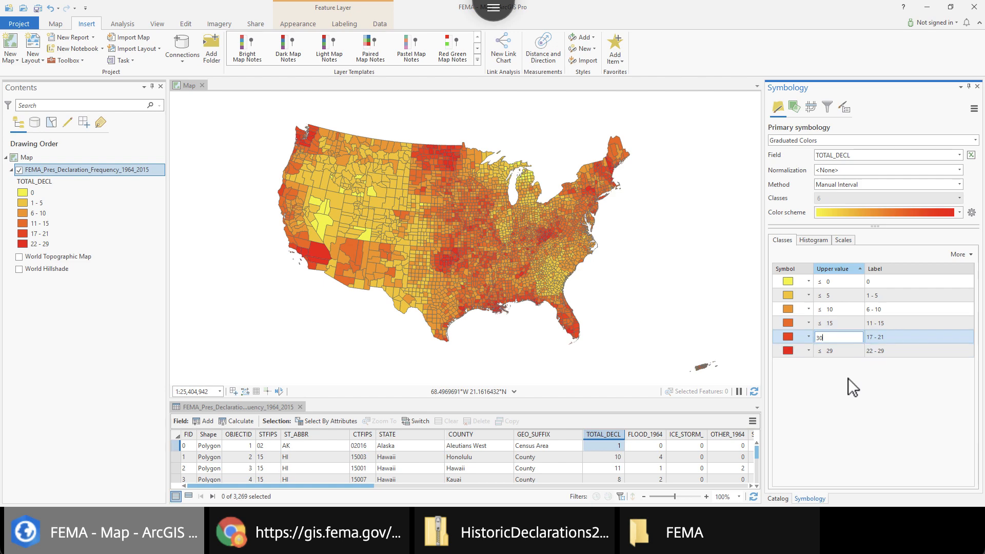
left_click(867, 338)
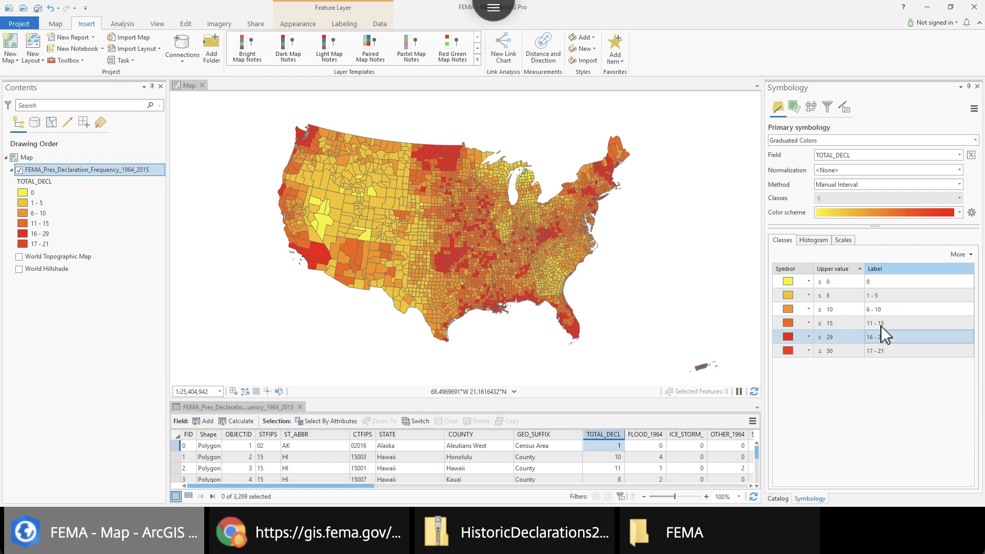
double_click(849, 338)
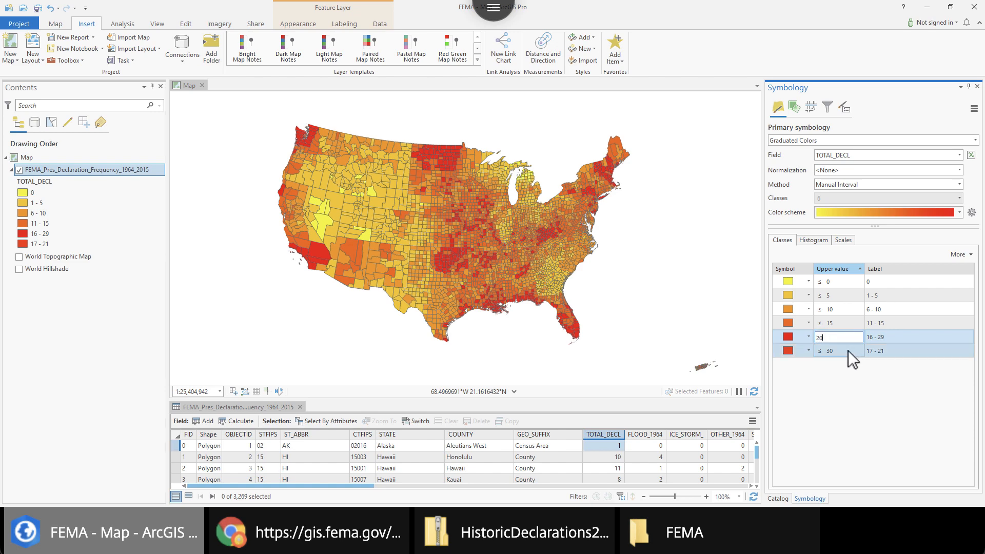
key("Return")
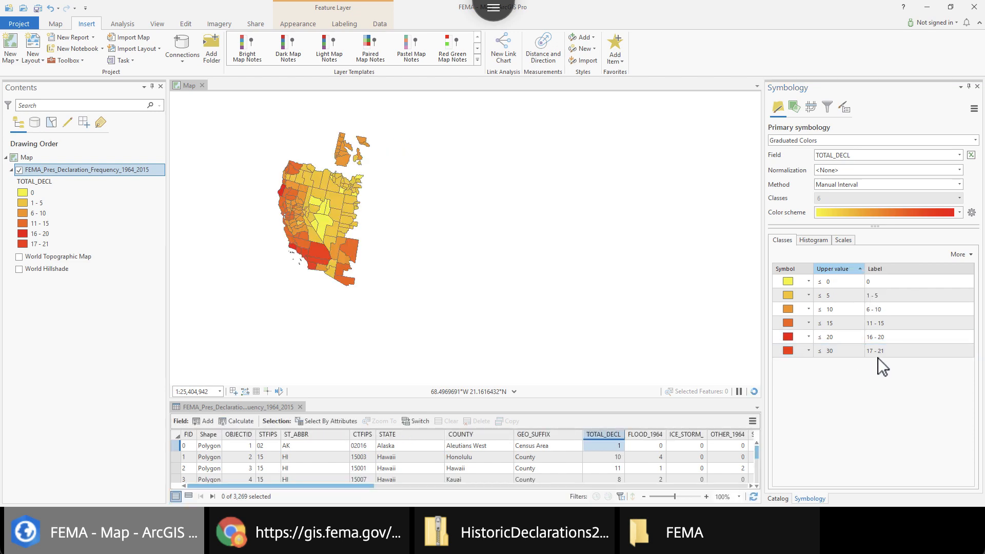
double_click(843, 353)
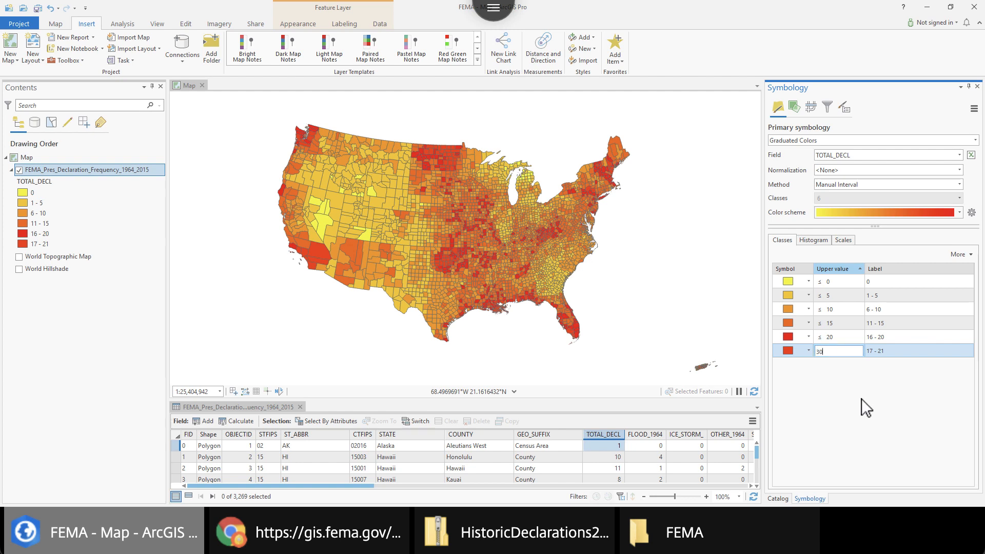
left_click(894, 346)
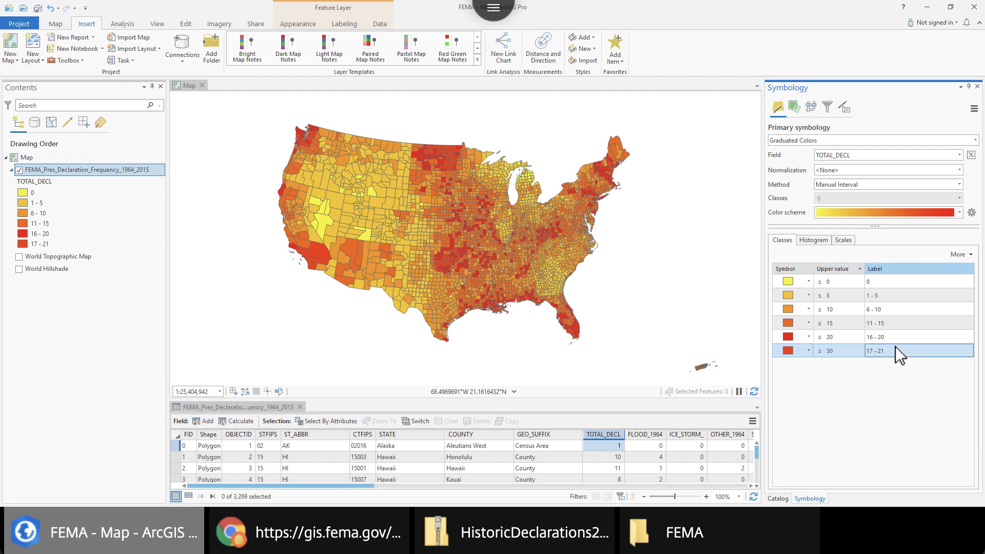
- Display the statistics of the TOTAL_DECL field, check its maximum and close the chart properties
right_click(605, 433)
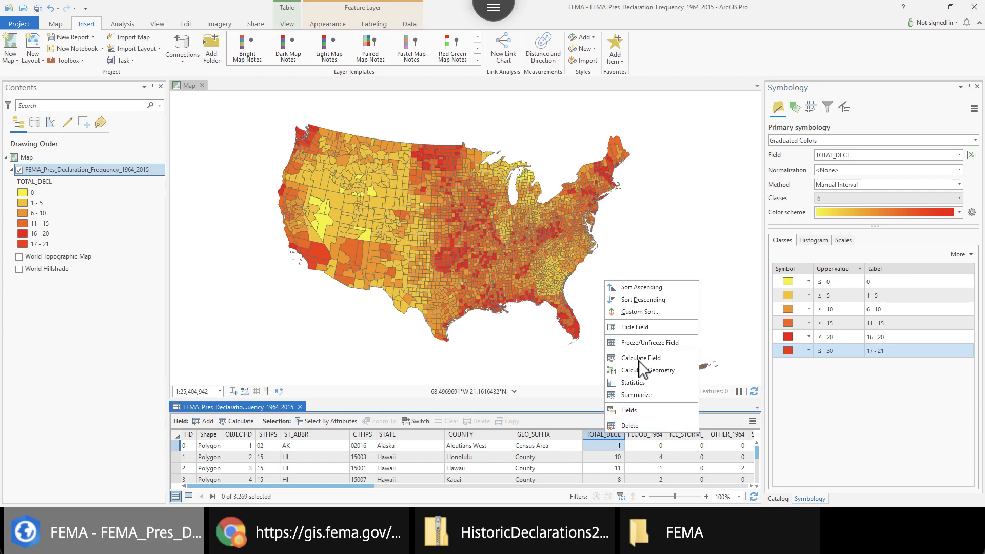
left_click(633, 382)
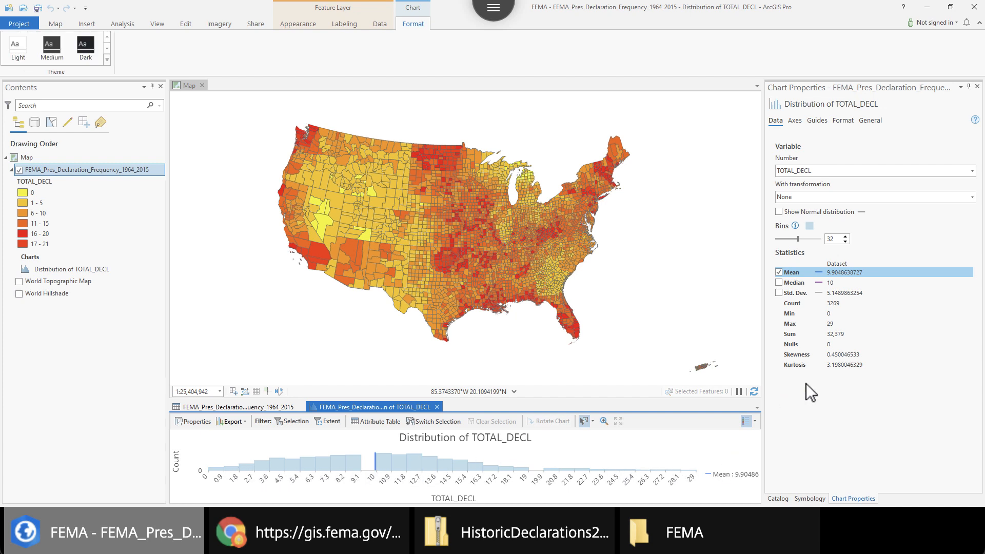
left_click(978, 86)
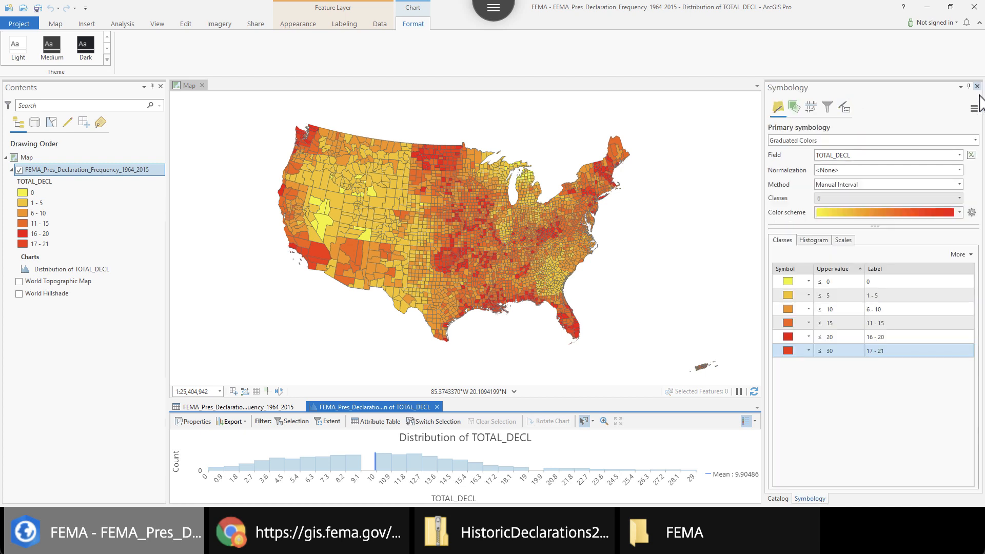
- Set the upper value of the highest TOTAL_DECL class to 29
left_click(834, 353)
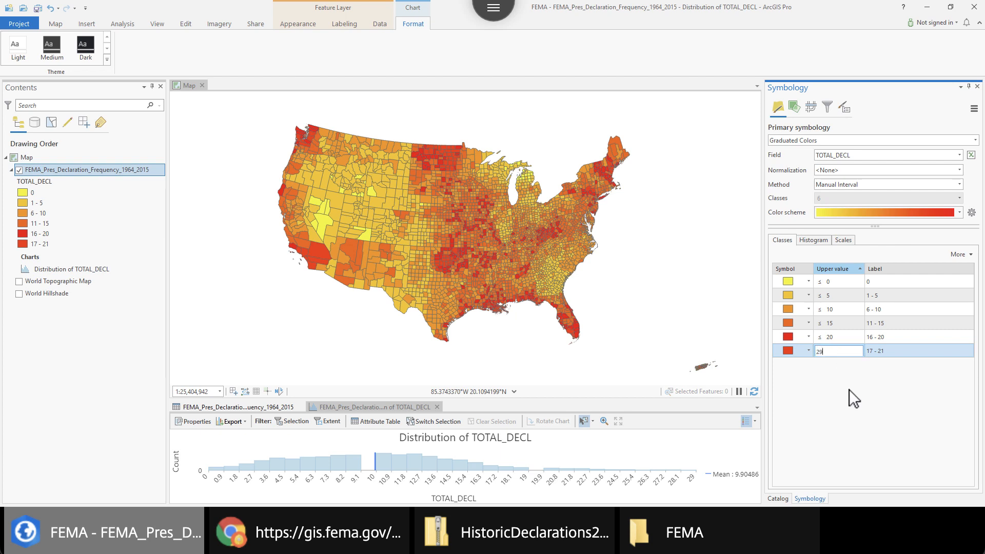
type("29")
key("Return")
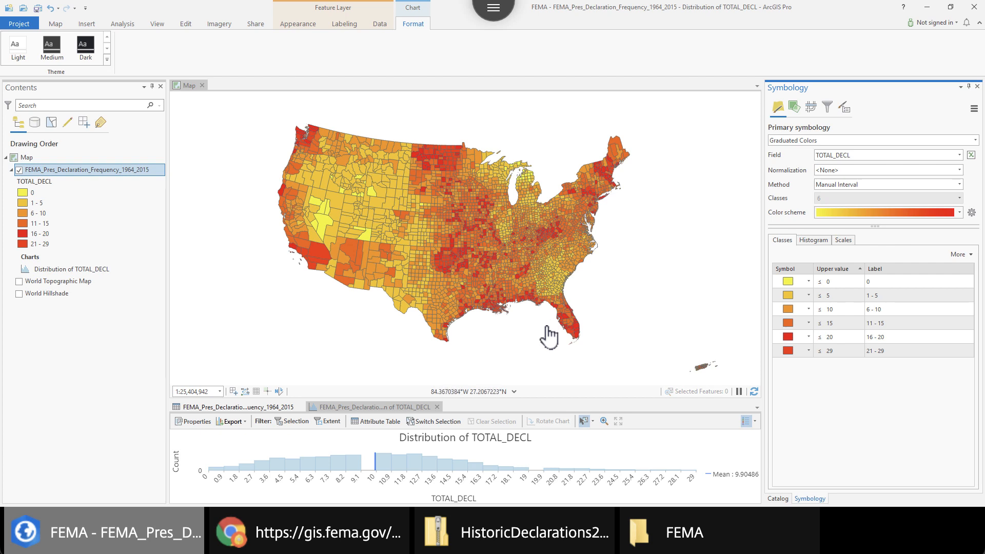
- Examine the county declaration classes up close in Florida, the Midwest, the Southwest and the Southeast, returning to the full extent after each region
left_click_drag(514, 282, 591, 355)
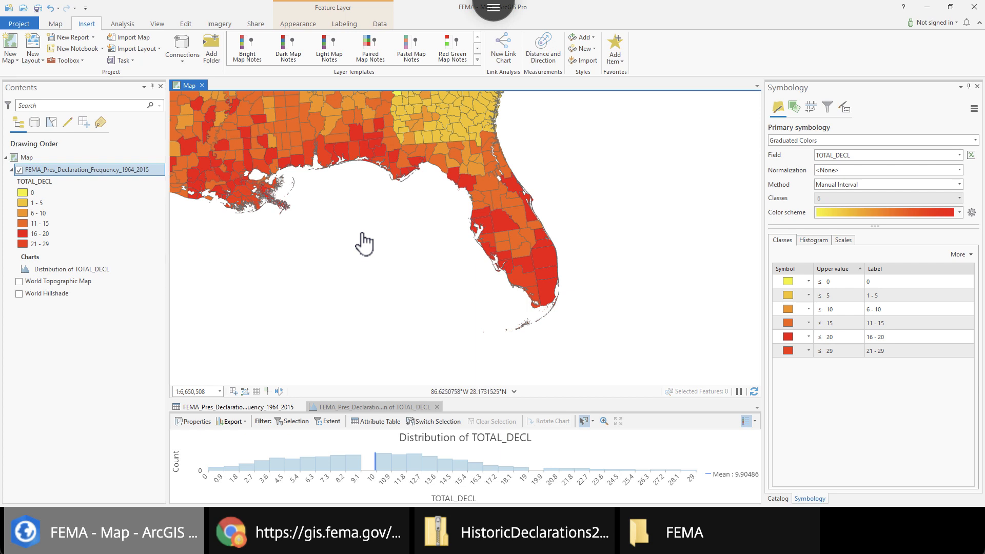
left_click(56, 24)
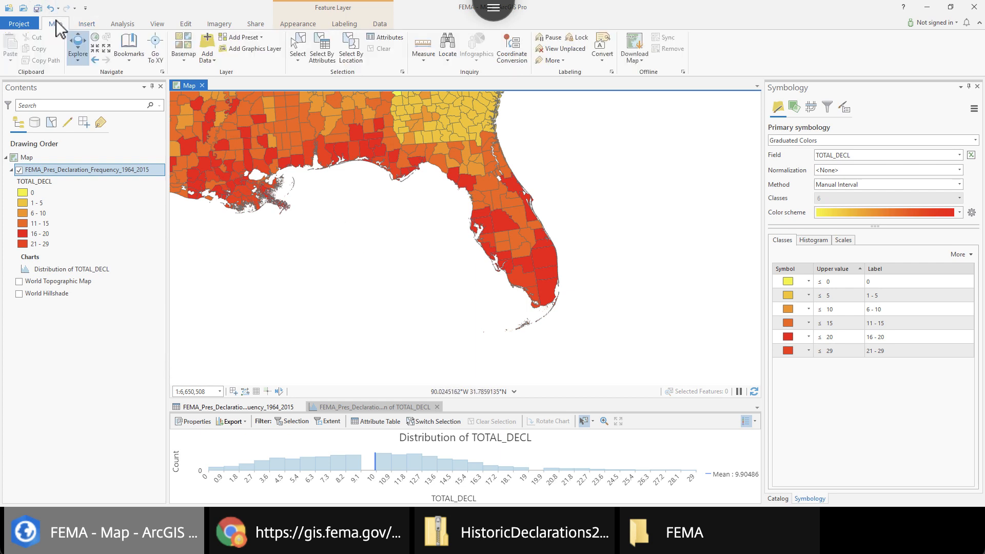
left_click(94, 61)
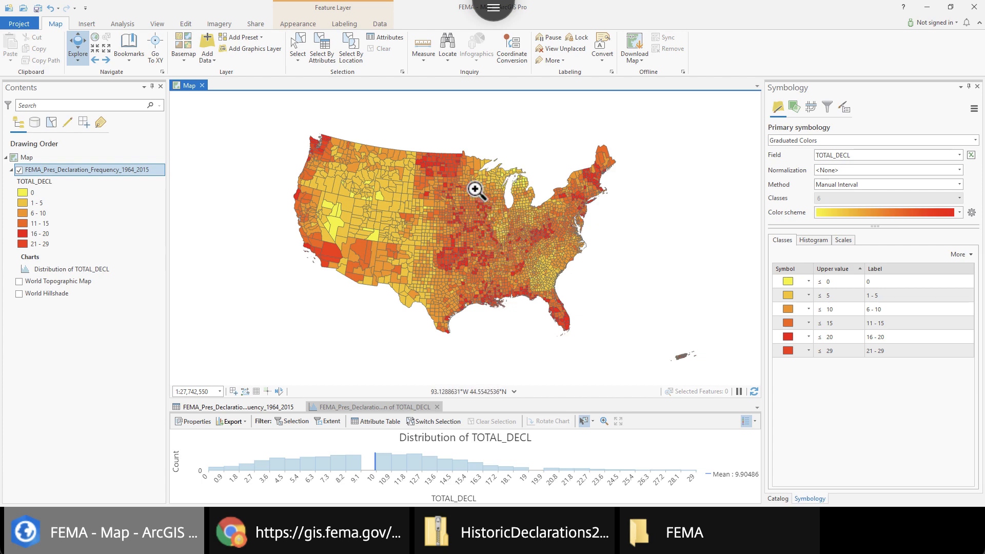
left_click_drag(479, 198, 534, 259)
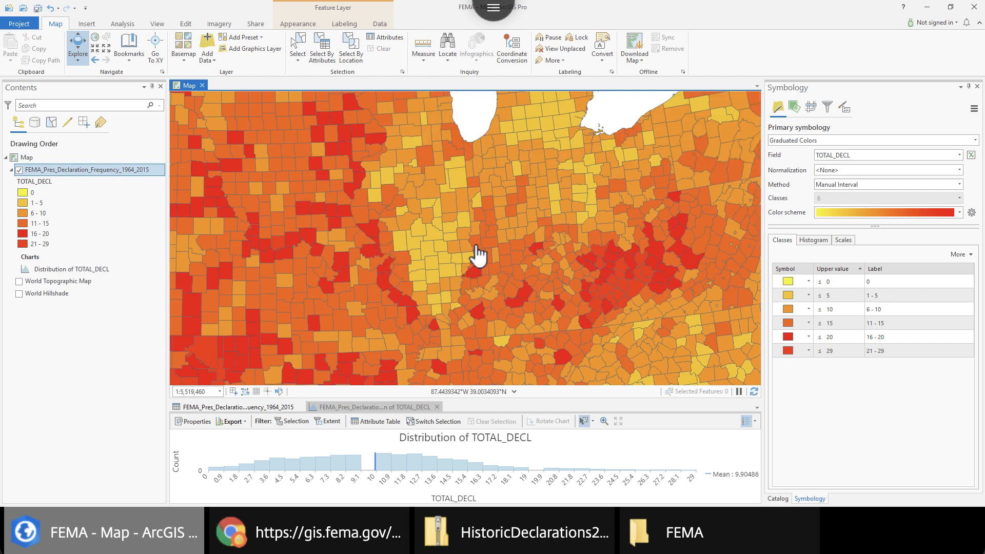
left_click(94, 60)
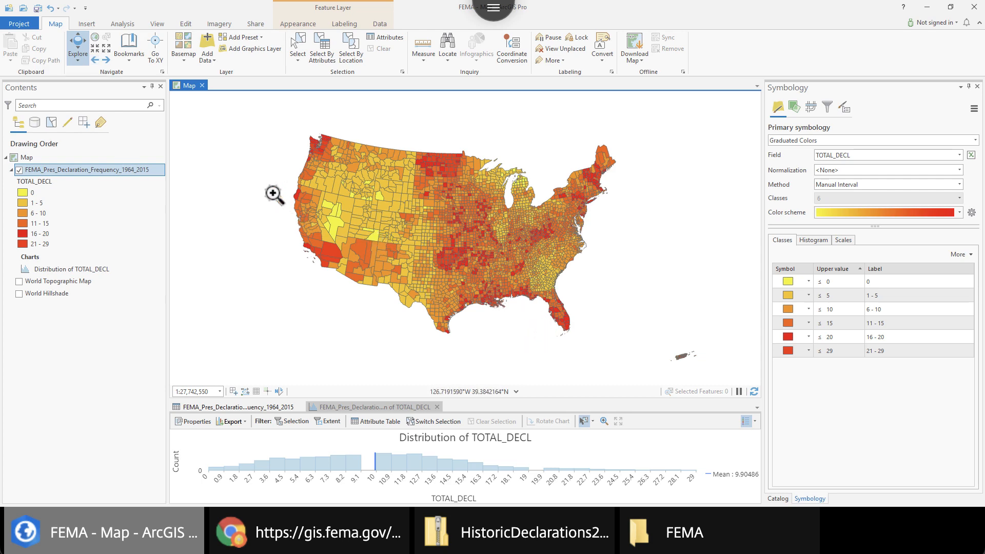
left_click_drag(268, 187, 368, 299)
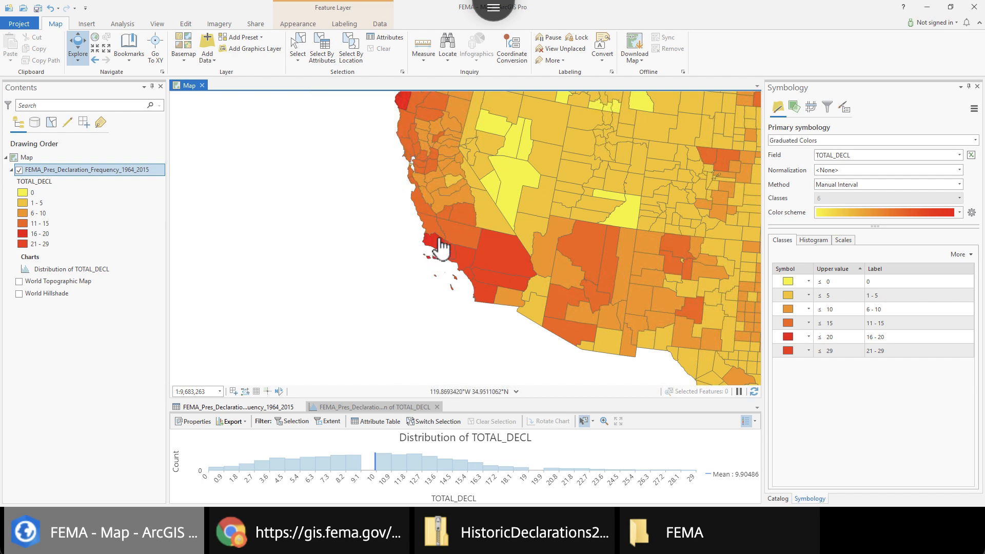
left_click(97, 59)
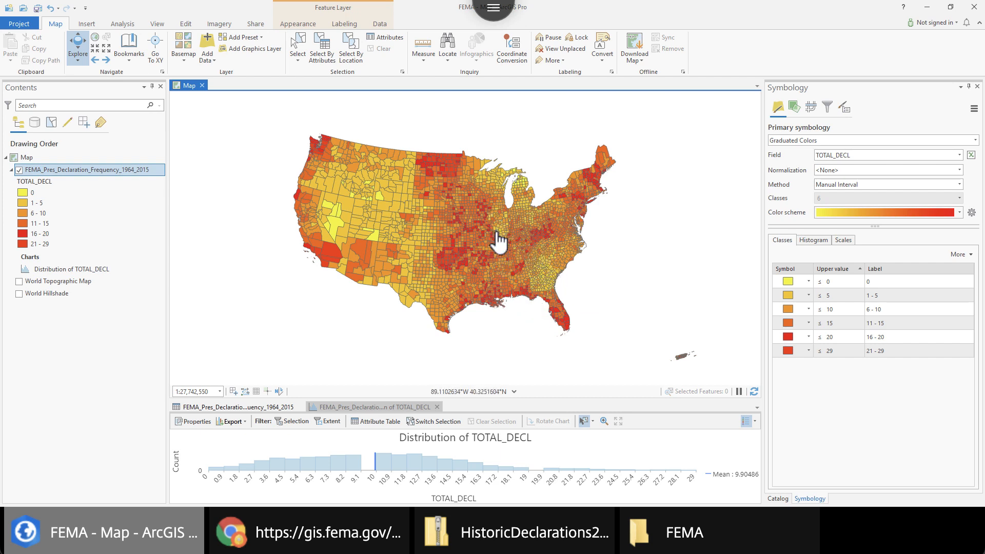
left_click_drag(509, 249, 586, 307)
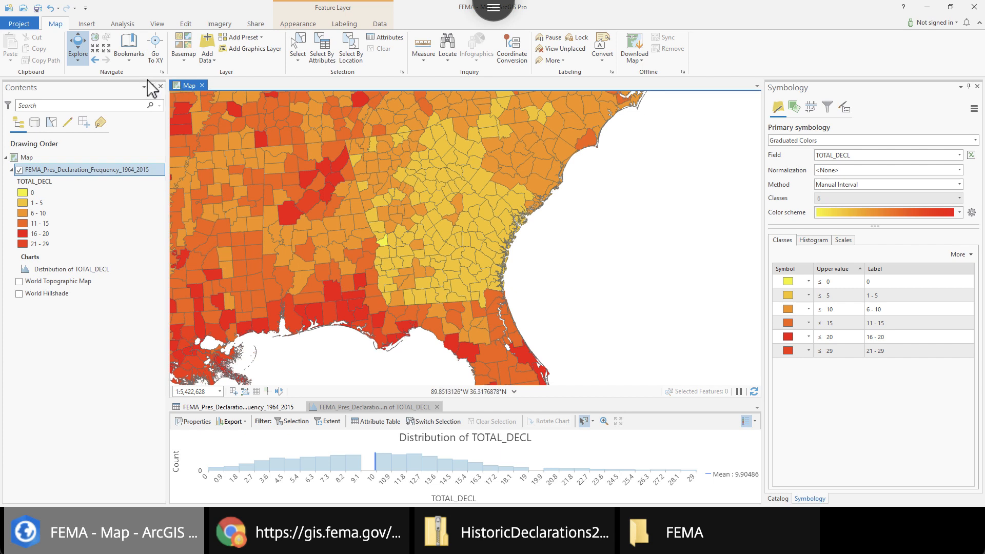
left_click(97, 60)
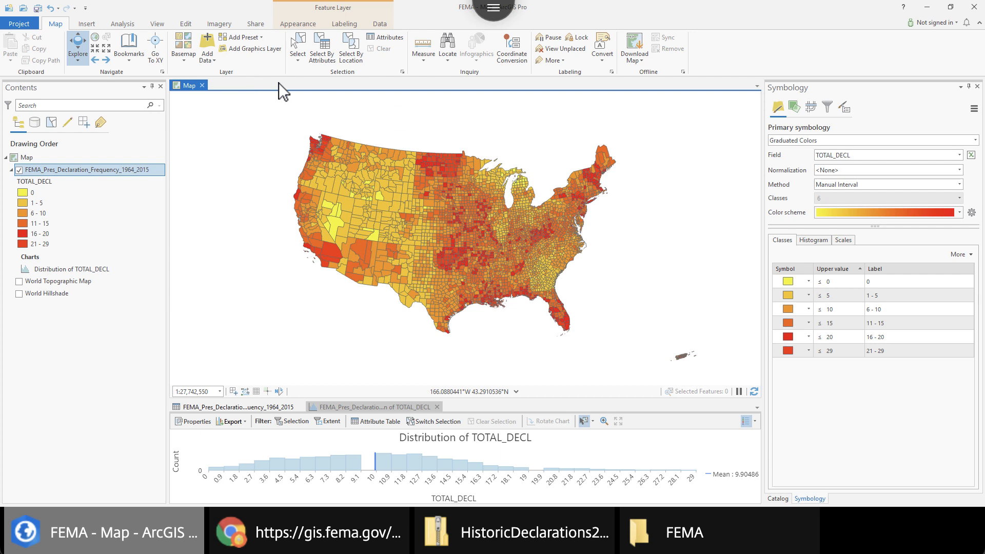
- Close the symbology settings, search the geoprocessing tools for "auto" and open Spatial Autocorrelation (Global Moran's I)
left_click(978, 86)
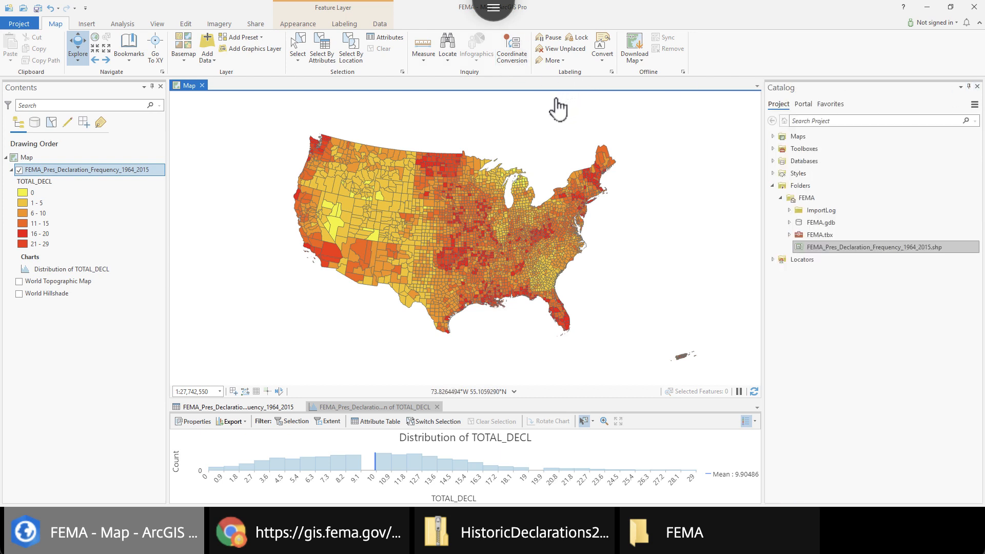
left_click(118, 26)
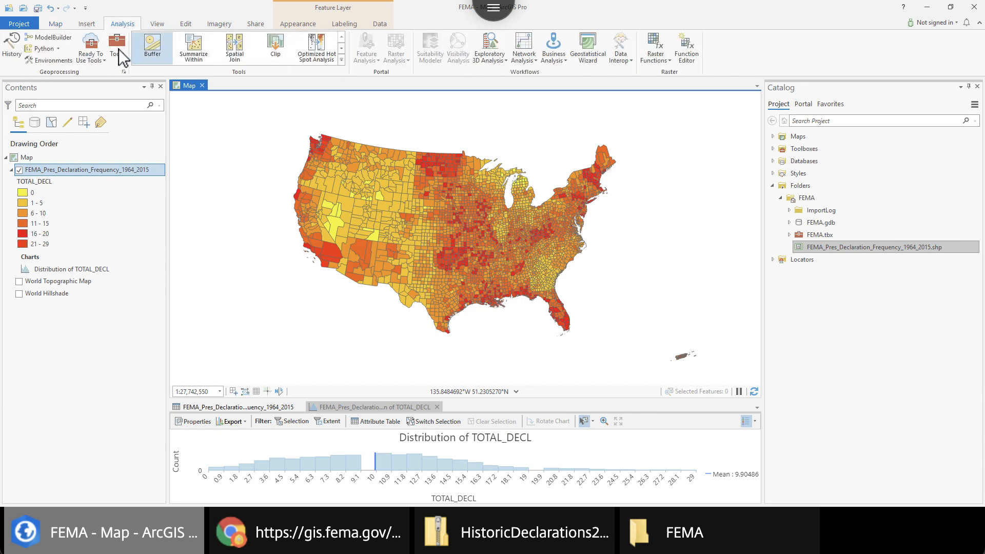
left_click(112, 46)
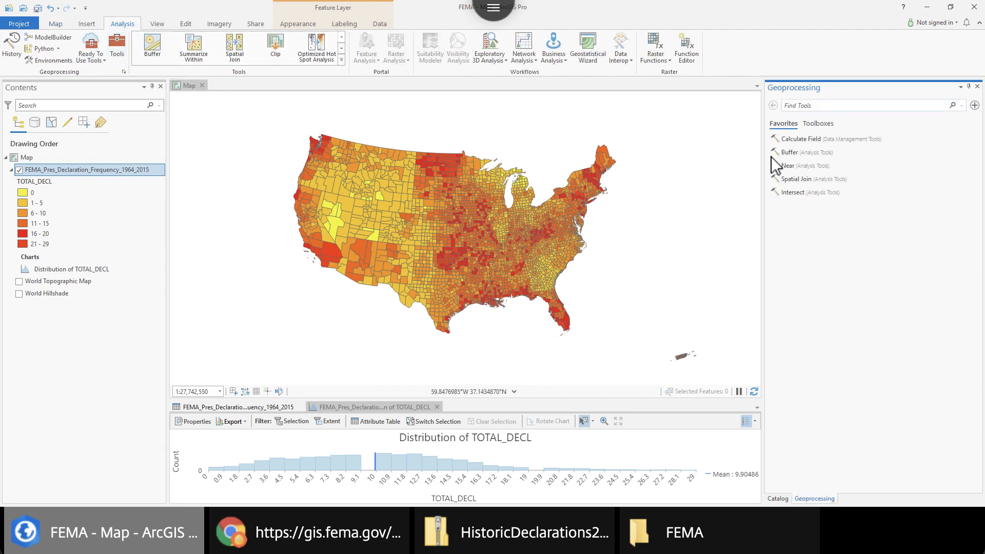
left_click(809, 105)
type("auto")
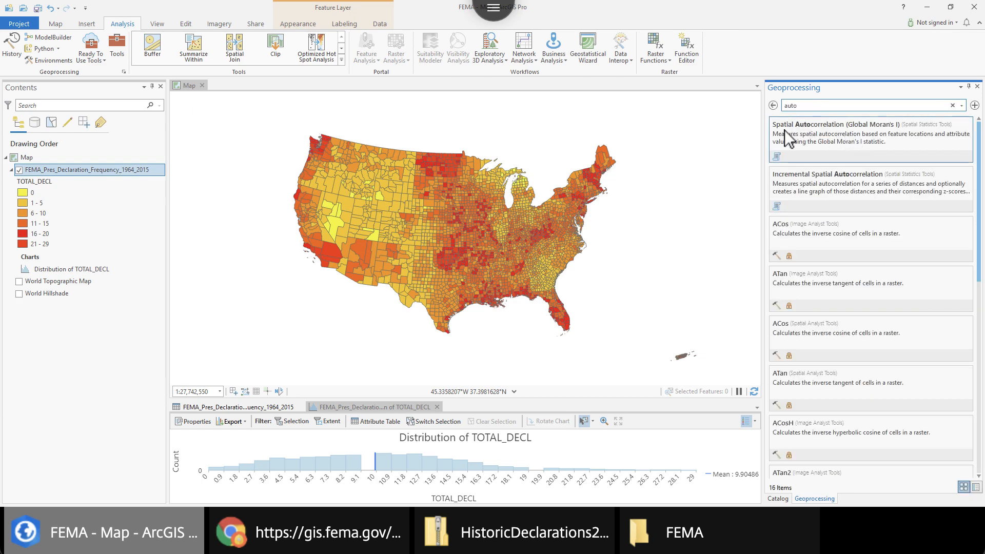
left_click(864, 123)
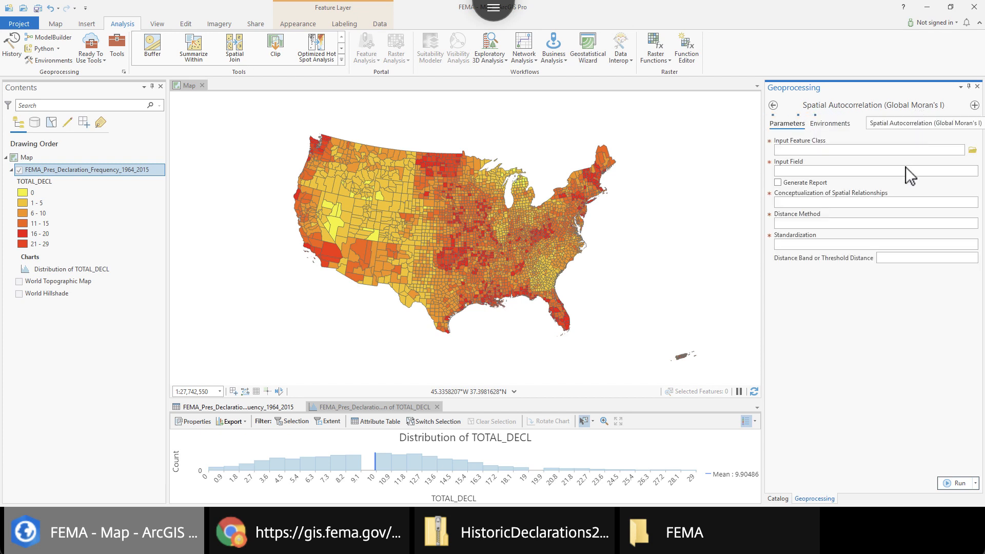
- Set the input feature class to FEMA_Pres_Declaration_Frequency_1964_2015 and the input field to TOTAL_DECL, and enable Generate Report
left_click(961, 150)
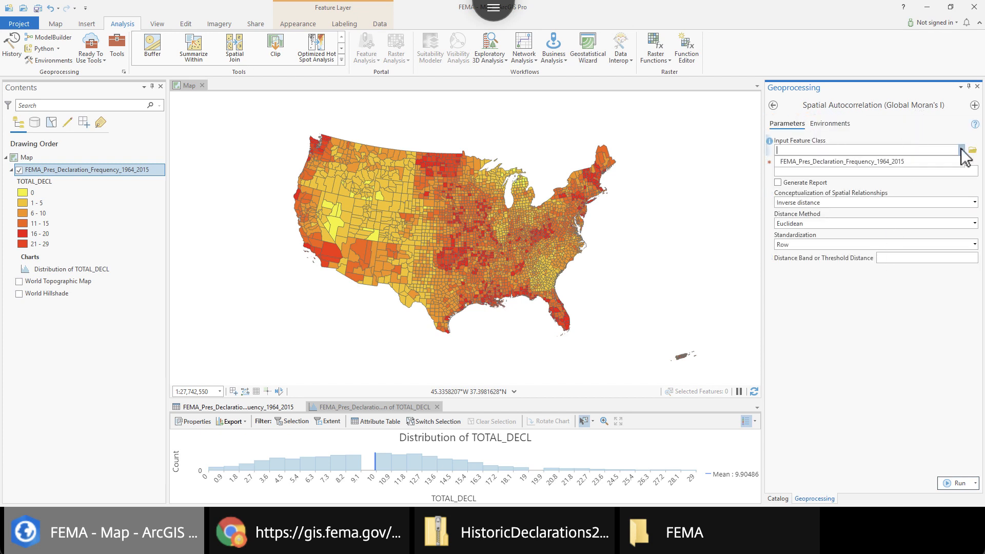
left_click(869, 161)
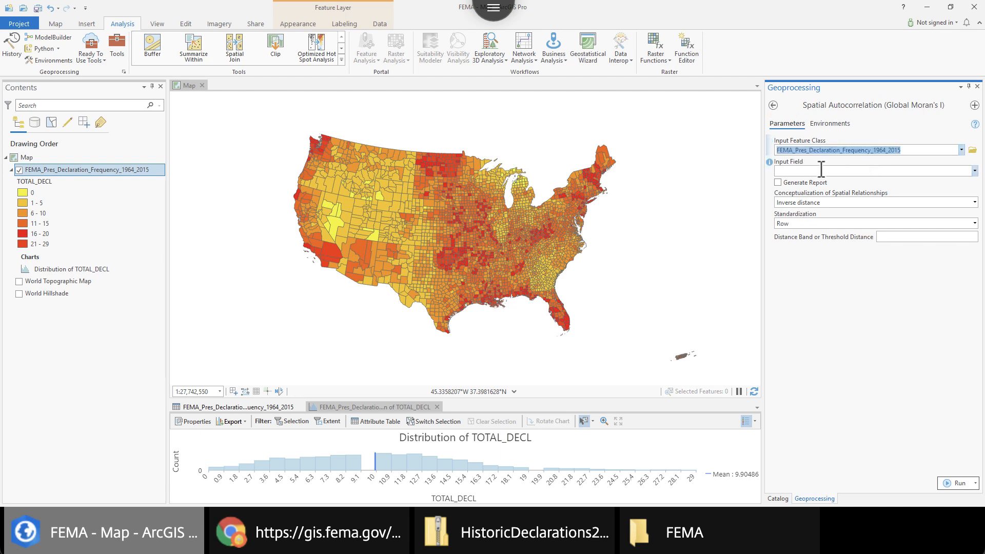
left_click(974, 171)
left_click(815, 194)
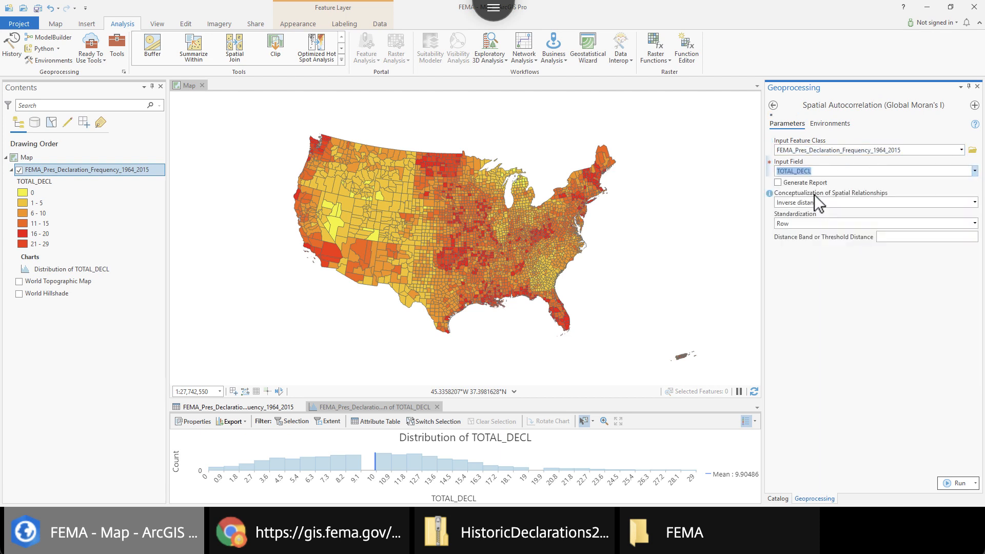
left_click(778, 183)
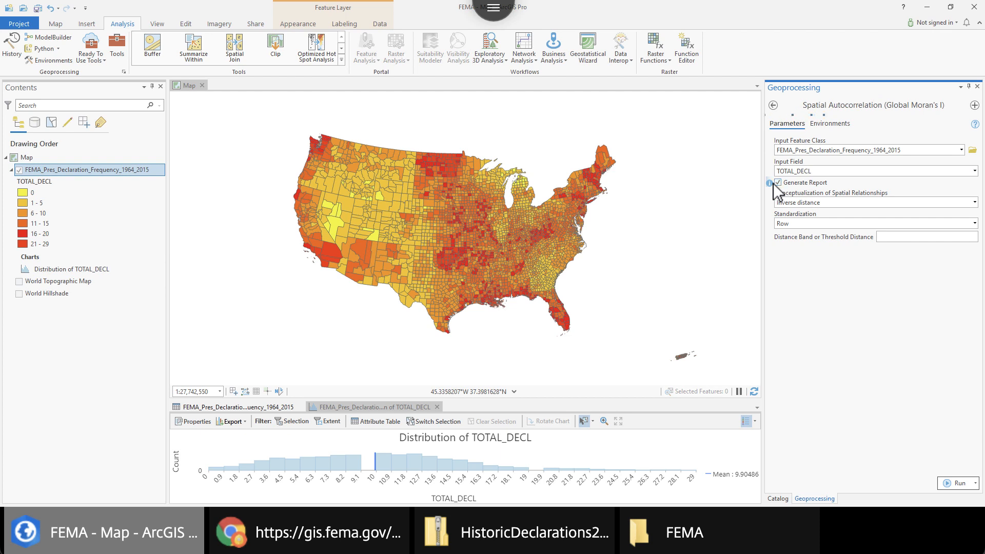
mouse_move(771, 183)
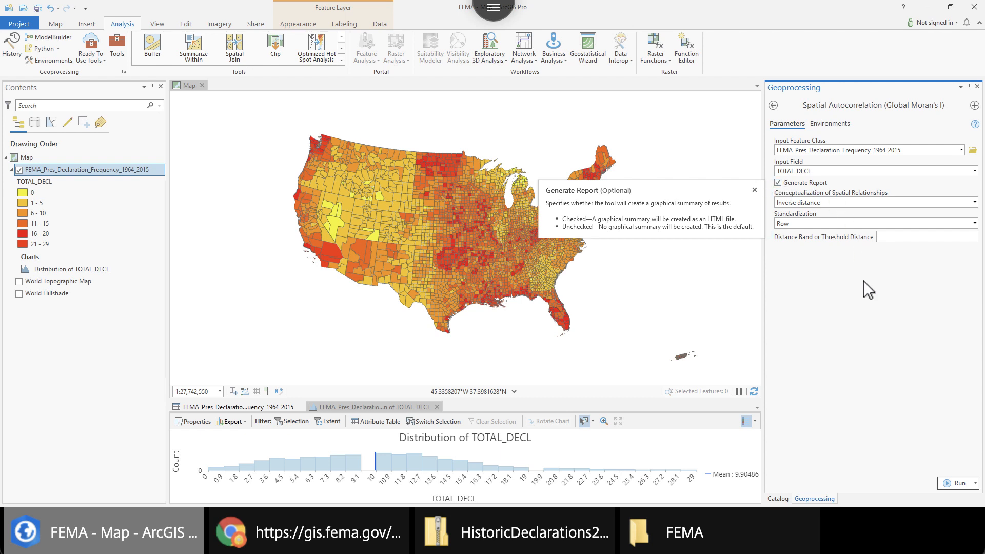
left_click(967, 483)
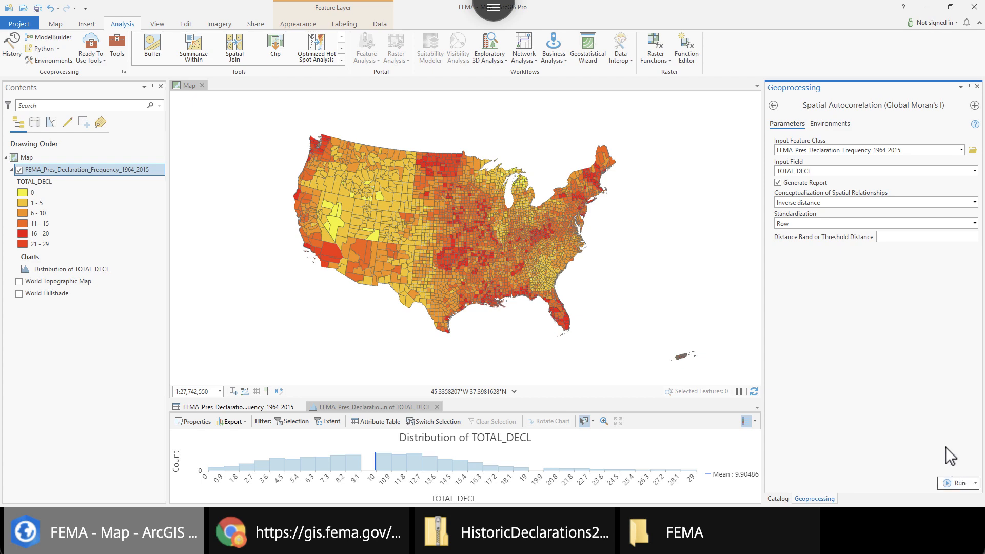
- Check the license level and the list of Esri extensions in the licensing information, and return to the map
left_click(24, 23)
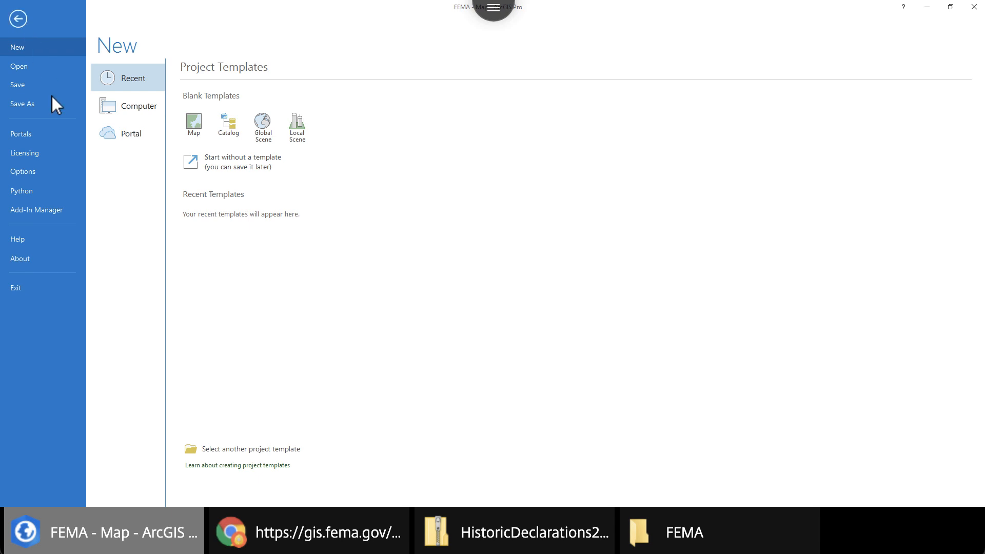
left_click(30, 149)
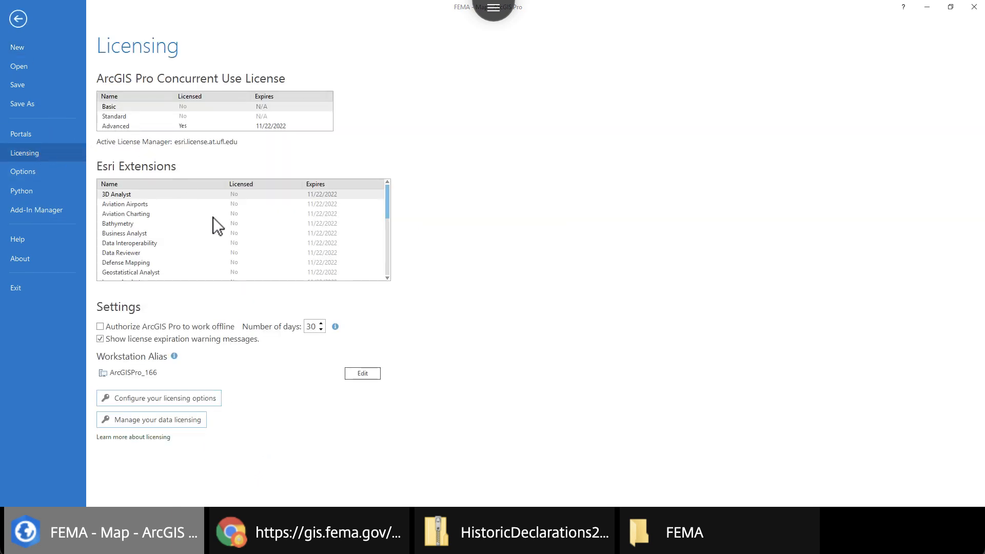
scroll(211, 242, "down", 5)
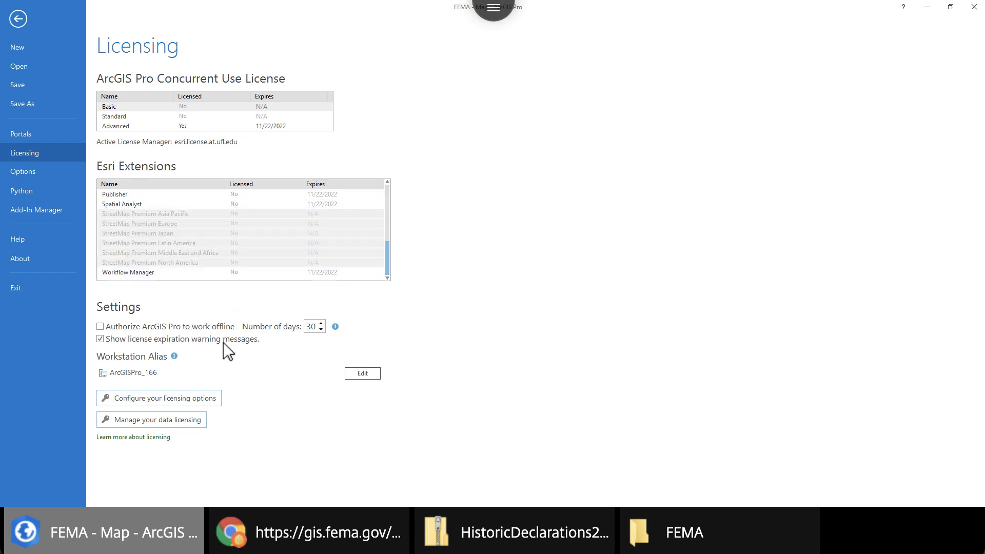
left_click(17, 20)
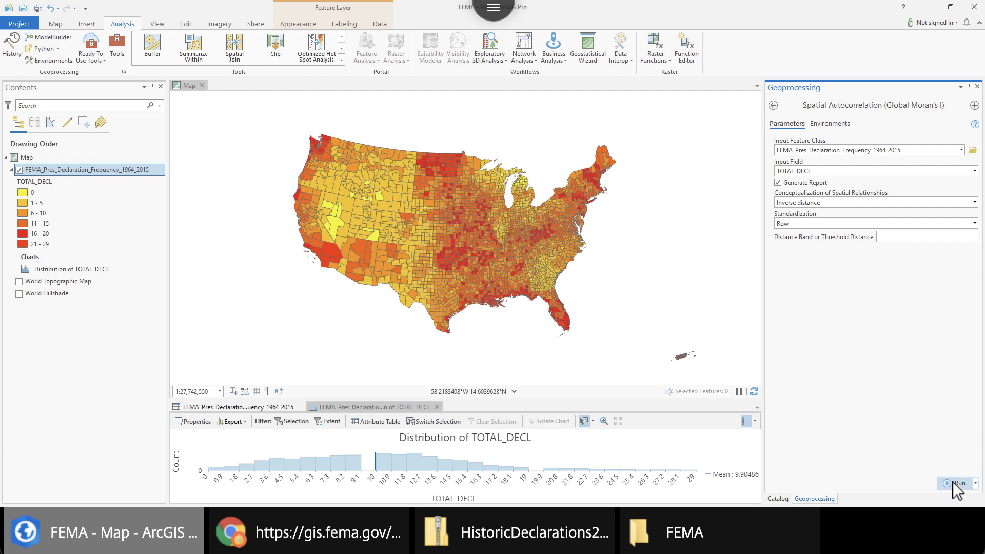
- Run the Spatial Autocorrelation tool and review the warnings, parameters and report file in its result details
left_click(953, 481)
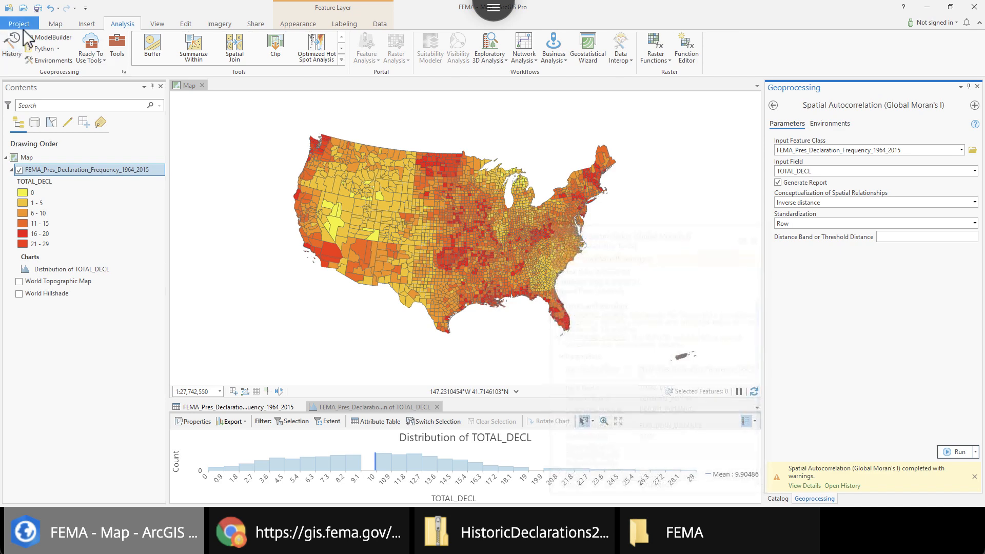
mouse_move(824, 481)
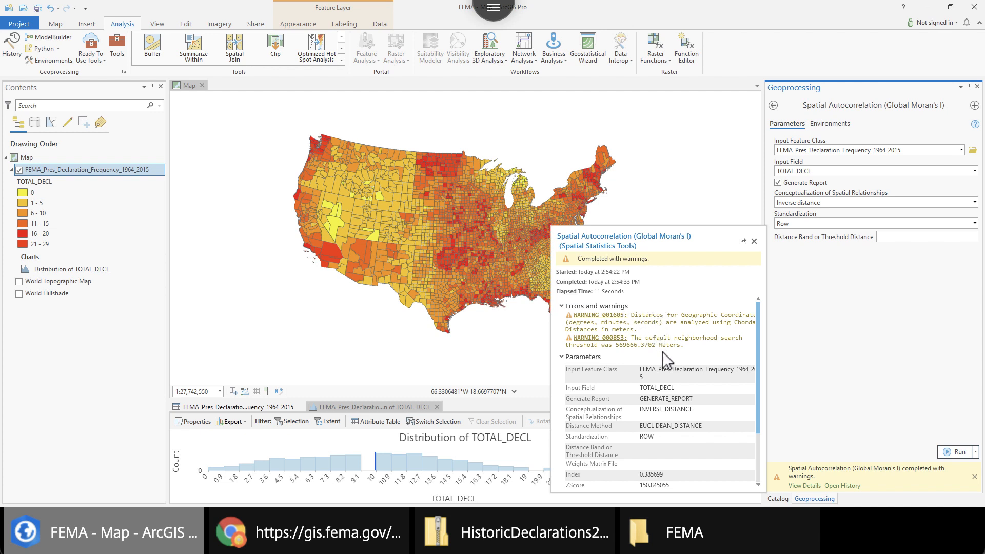
scroll(664, 354, "down", 1)
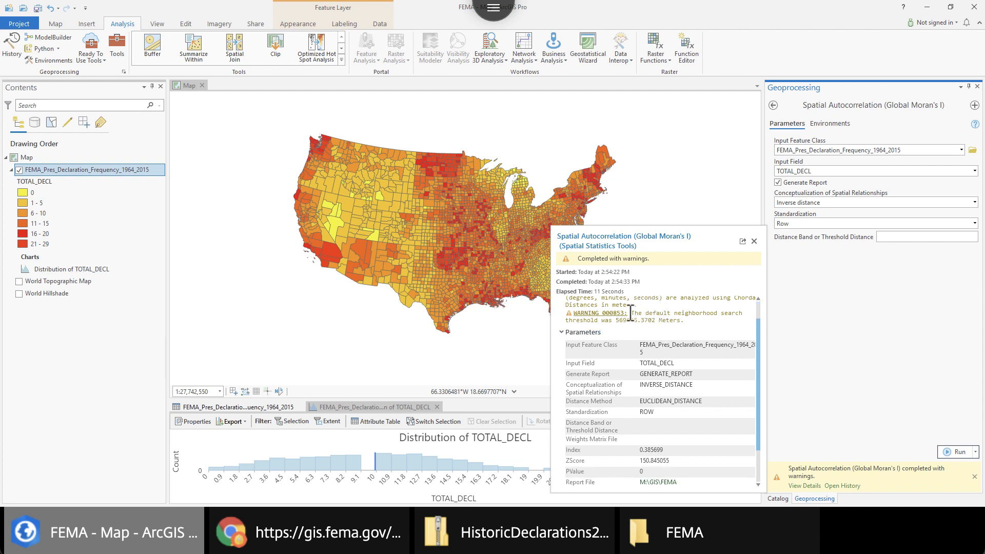
scroll(639, 331, "up", 1)
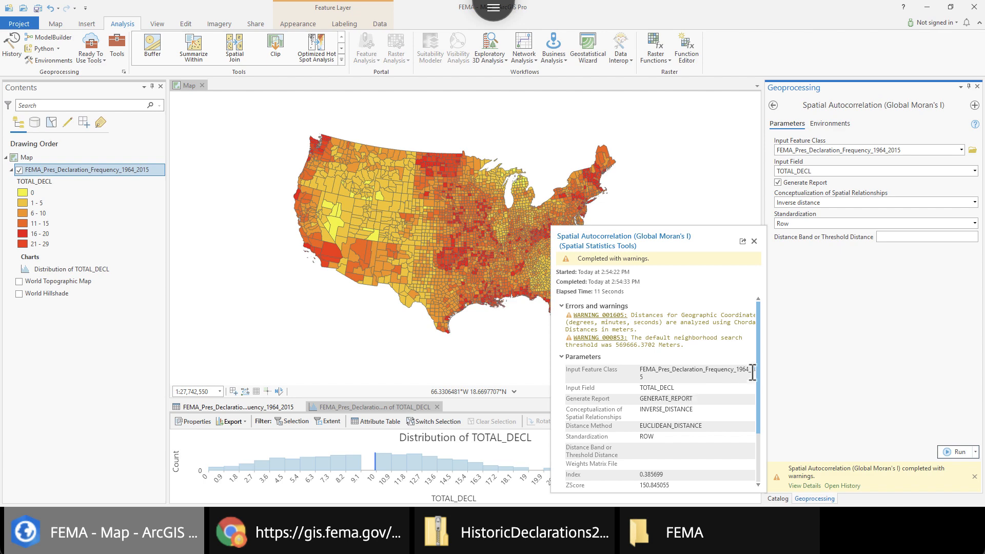
left_click_drag(759, 366, 756, 445)
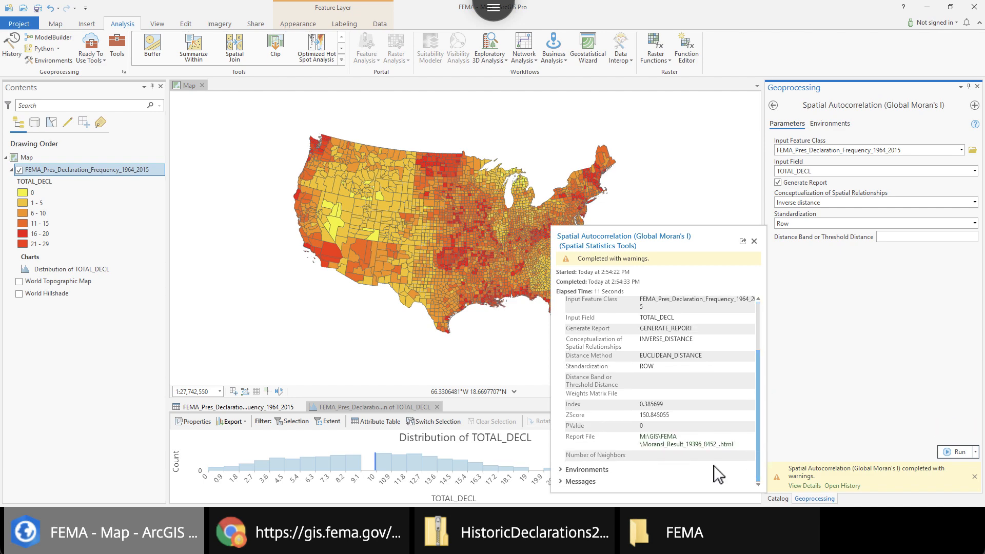
- Expand the tool's messages and examine the Global Moran's I summary with its index, z-score and p-value
left_click(559, 482)
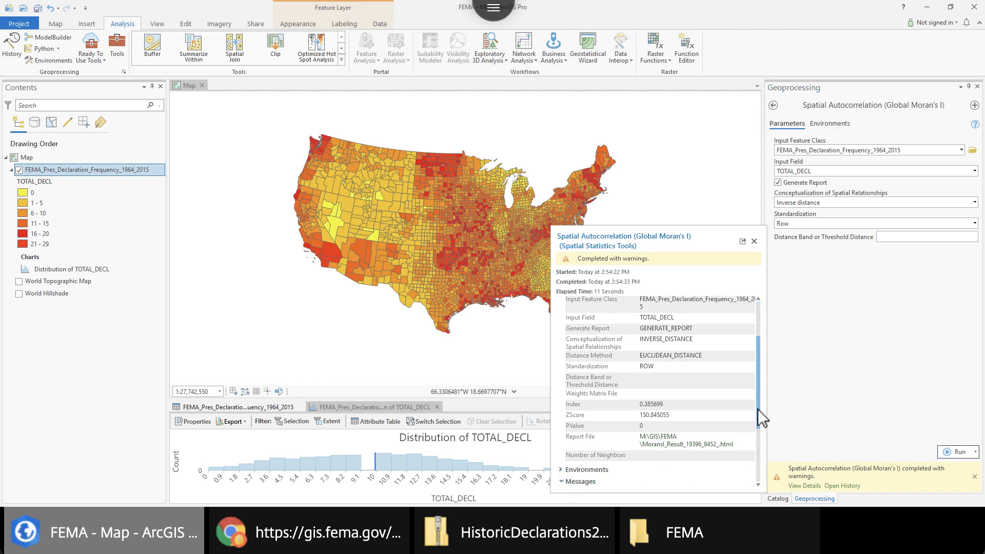
left_click_drag(761, 427, 765, 487)
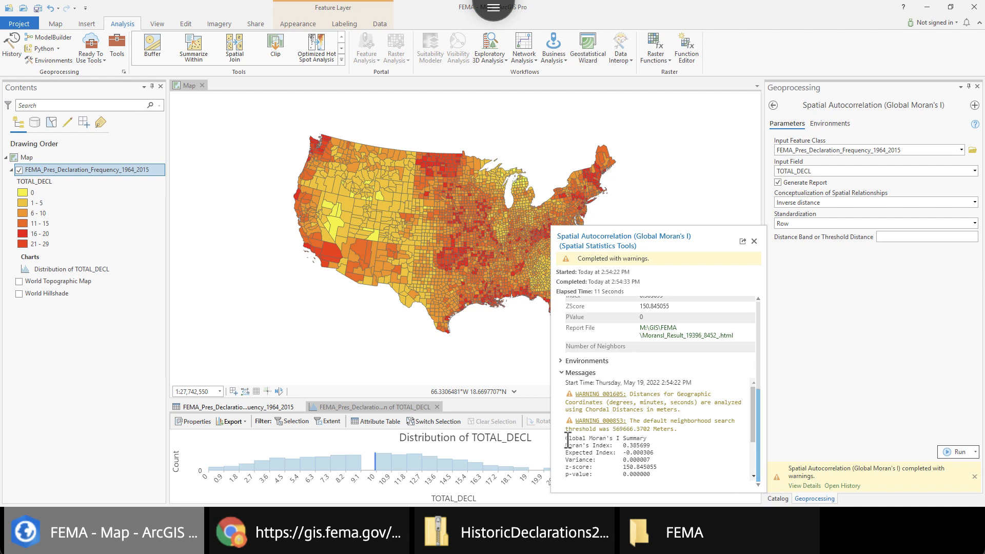
left_click_drag(574, 439, 657, 488)
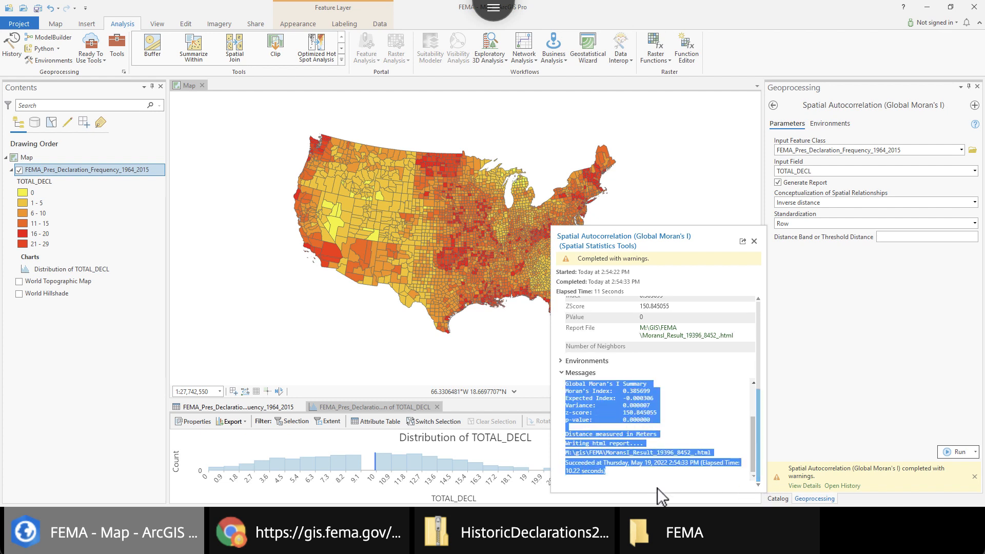
left_click(638, 428)
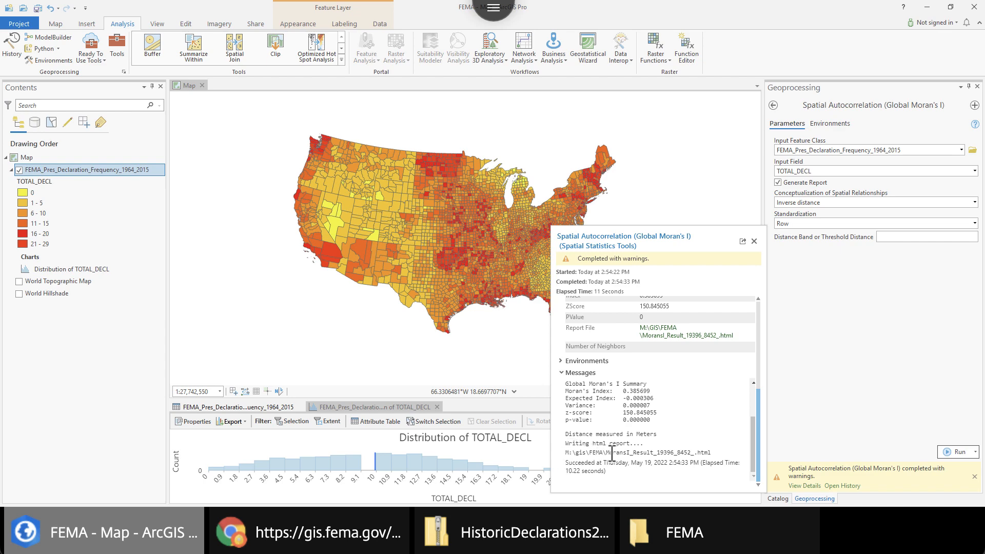
- Open the Moran's I HTML result file from the FEMA folder and review its distribution graphic, summary and dataset information
left_click(687, 533)
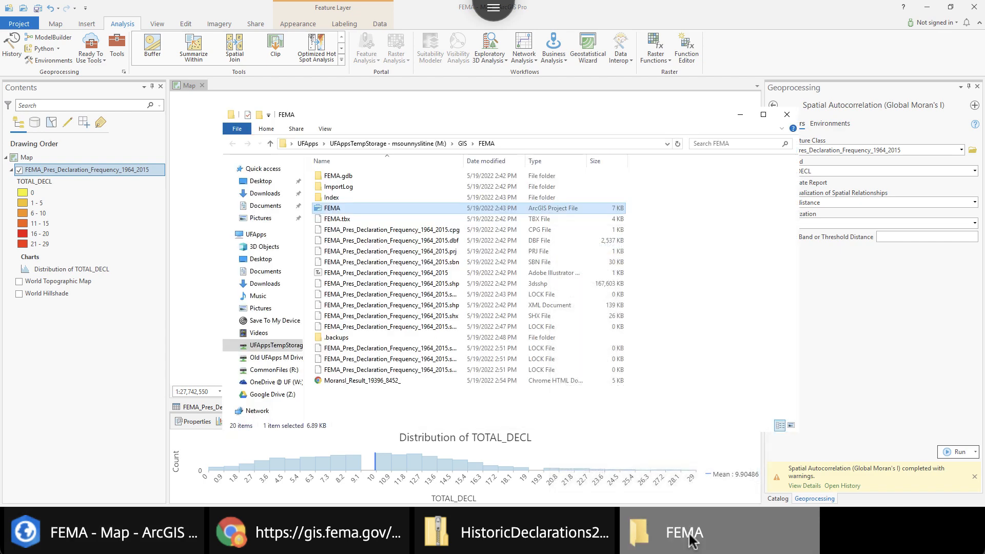
left_click(364, 380)
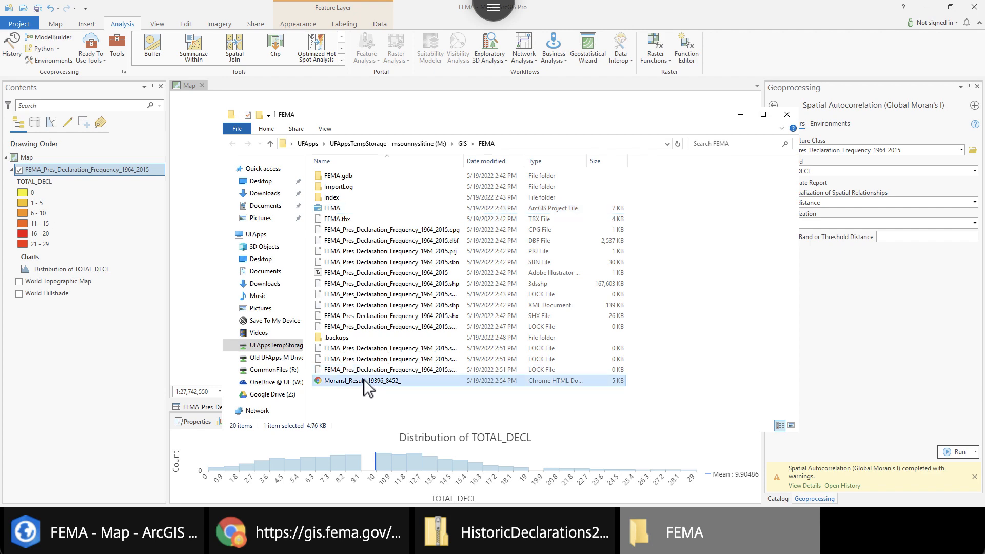
double_click(364, 380)
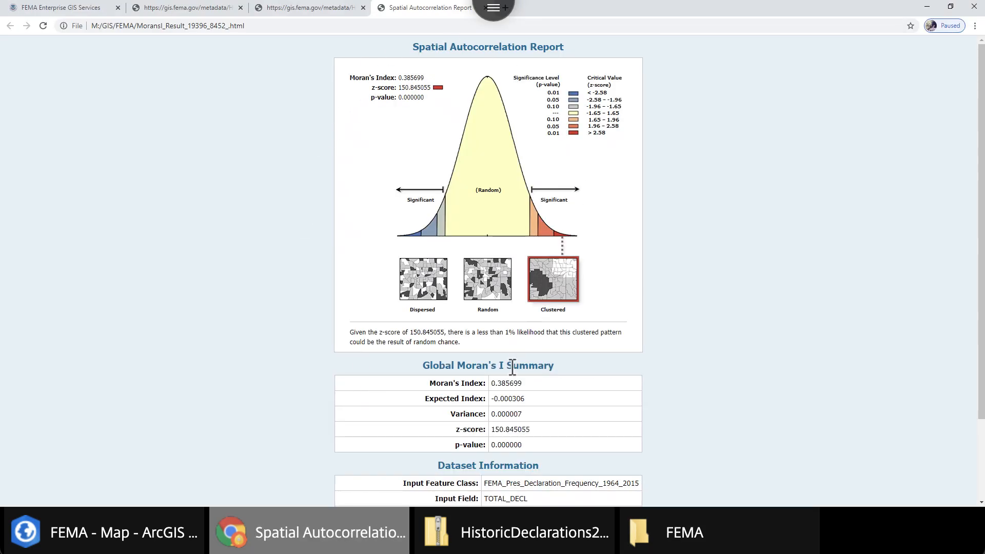
scroll(506, 377, "down", 2)
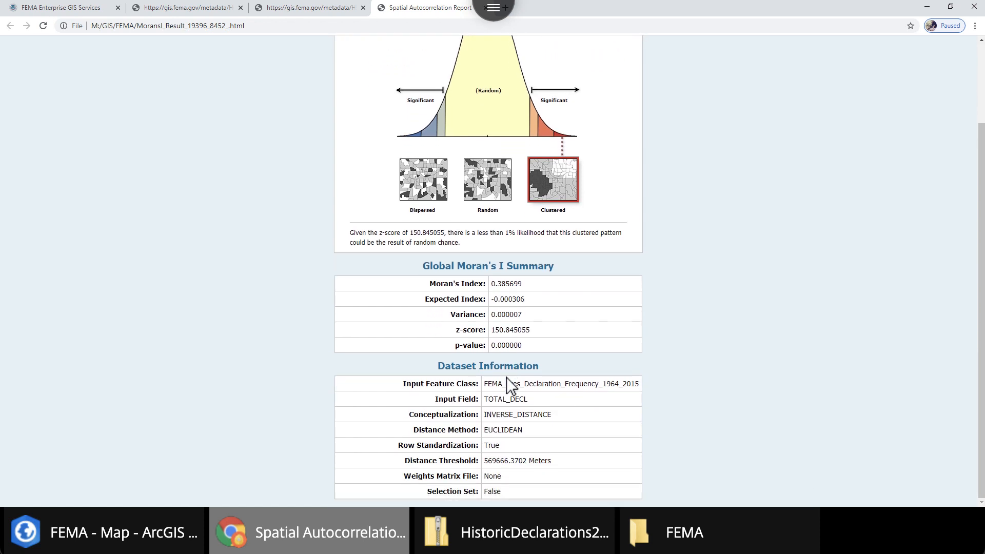
scroll(518, 344, "up", 2)
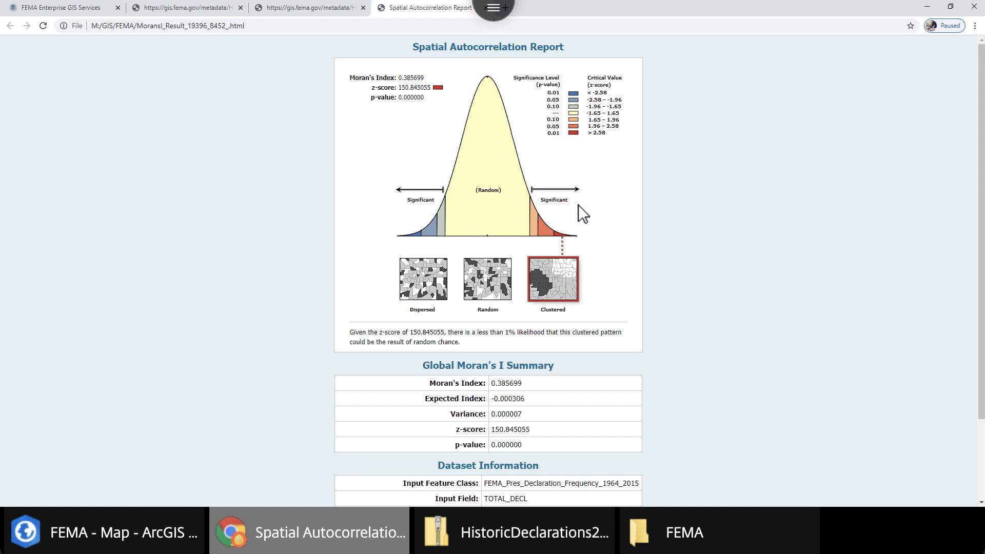
scroll(589, 399, "down", 1)
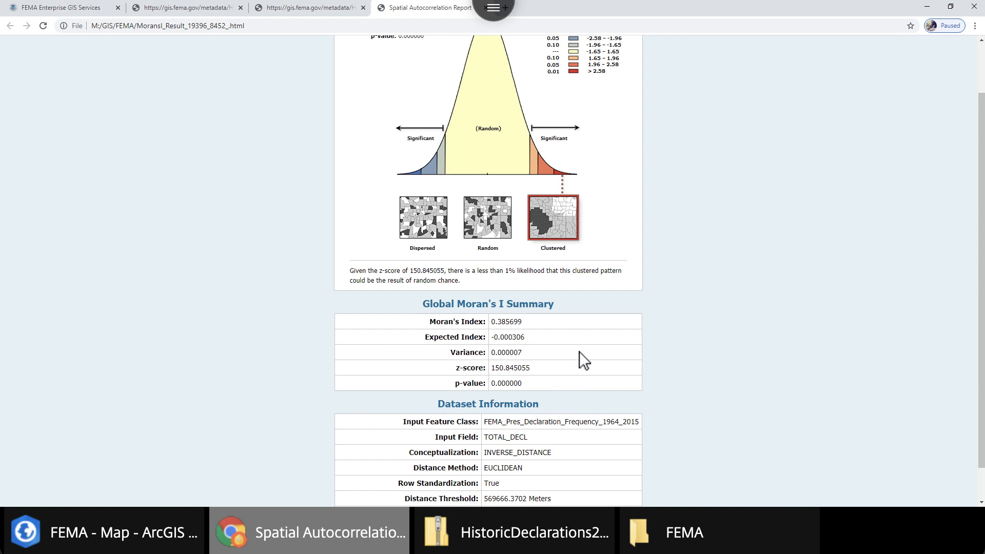
scroll(584, 361, "up", 1)
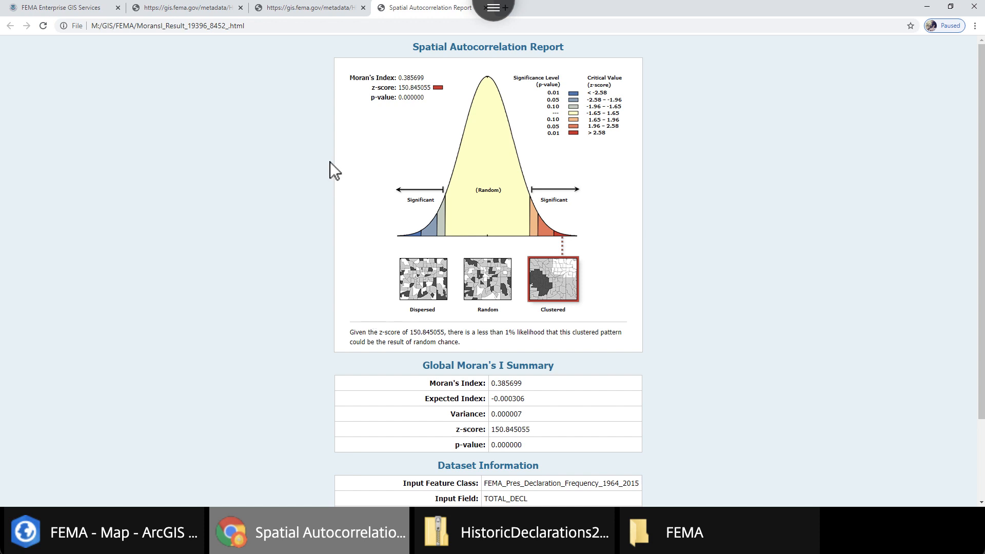
- Print the Spatial Autocorrelation Report to a PDF file saved as m:\gis\fema\MoranIReport
left_click(975, 27)
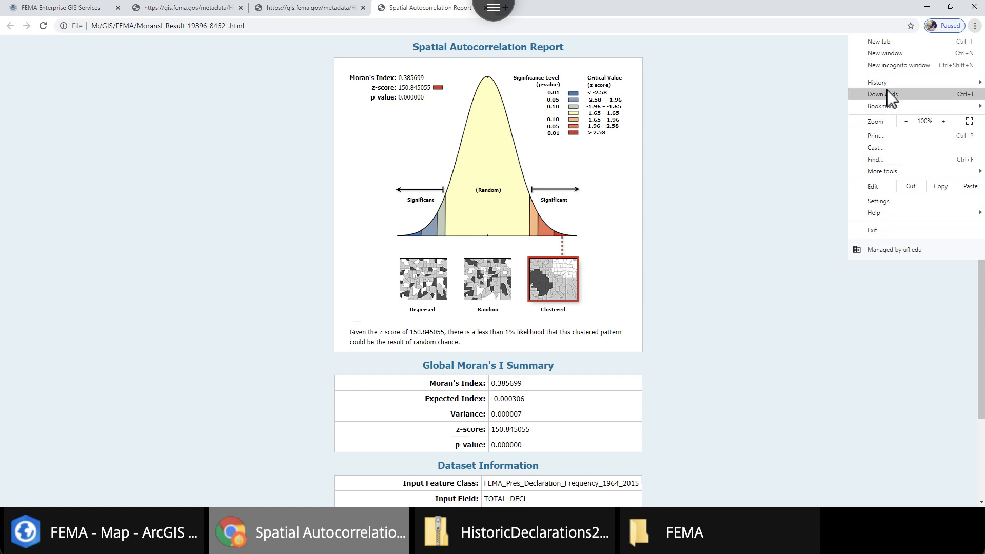
left_click(882, 138)
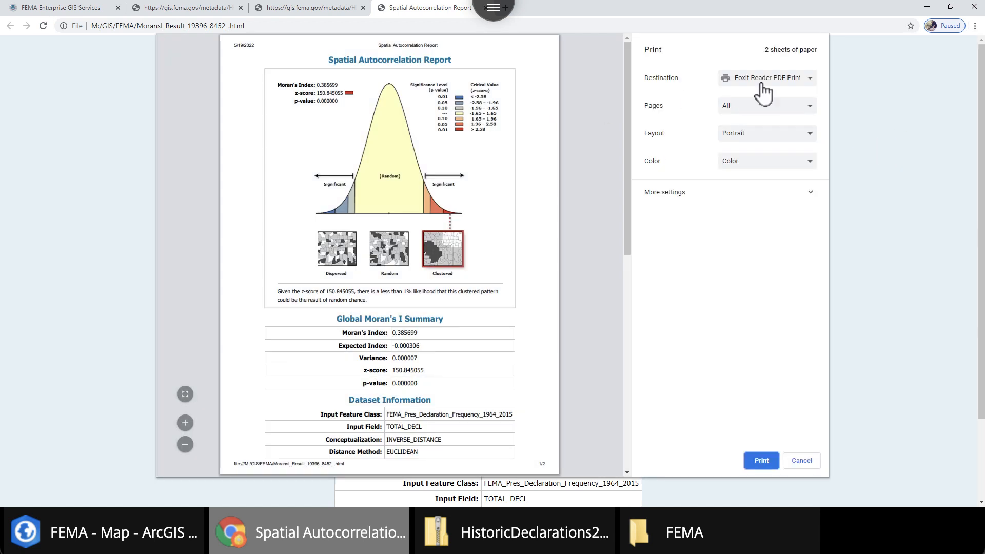
left_click(776, 80)
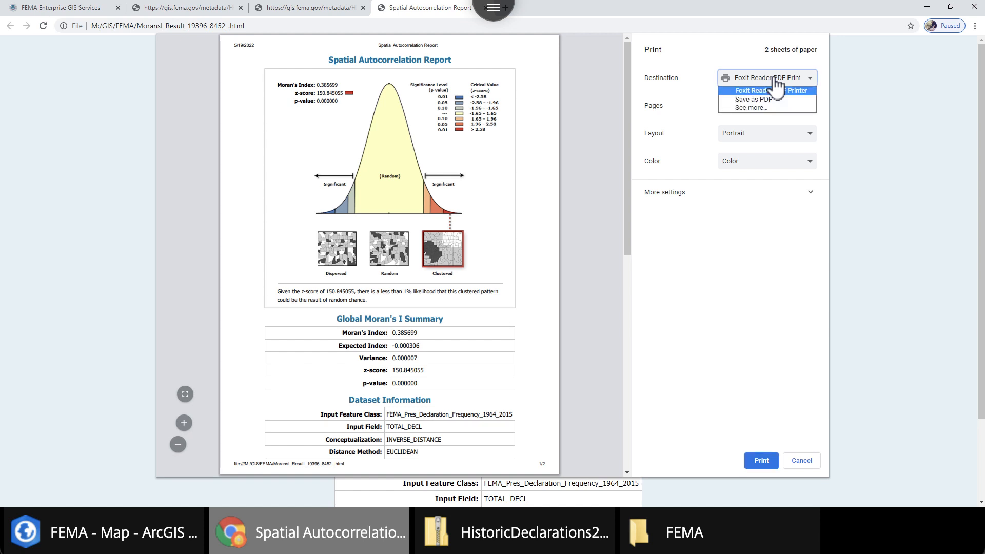
left_click(778, 98)
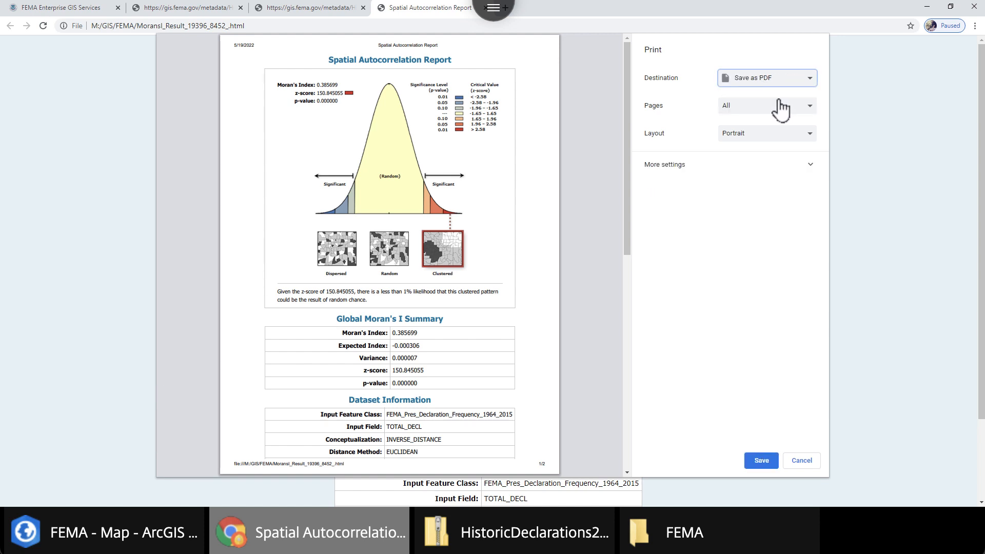
left_click(764, 462)
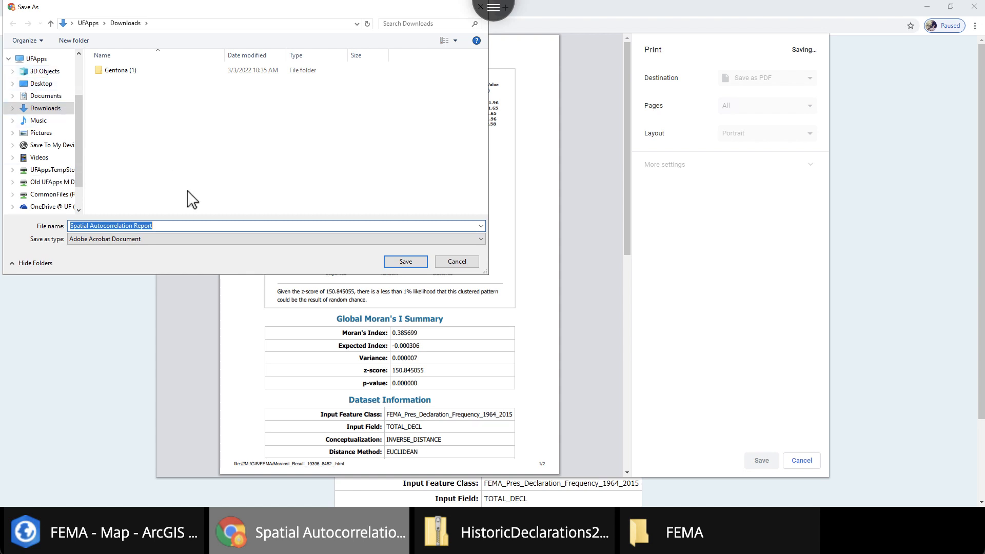
type("m:\\")
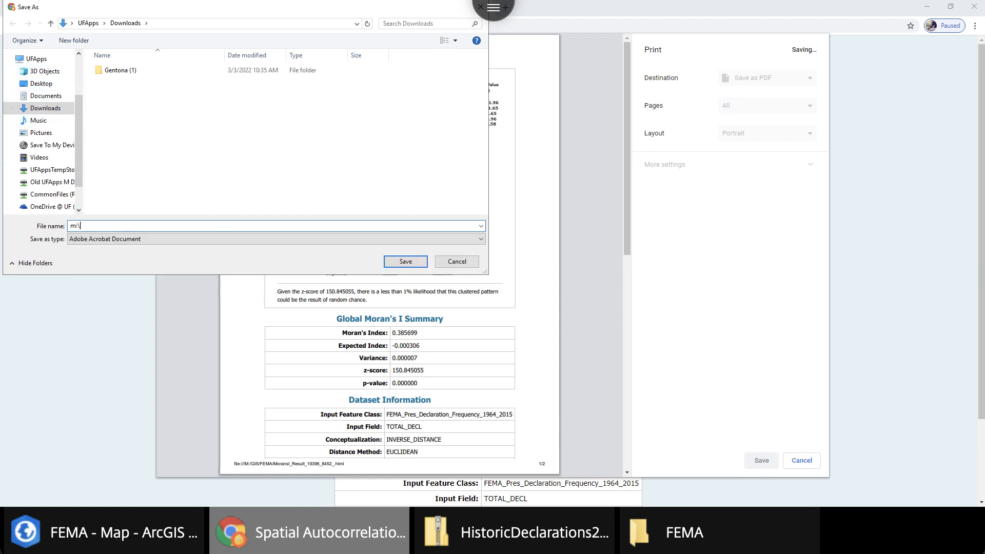
type("gis\\")
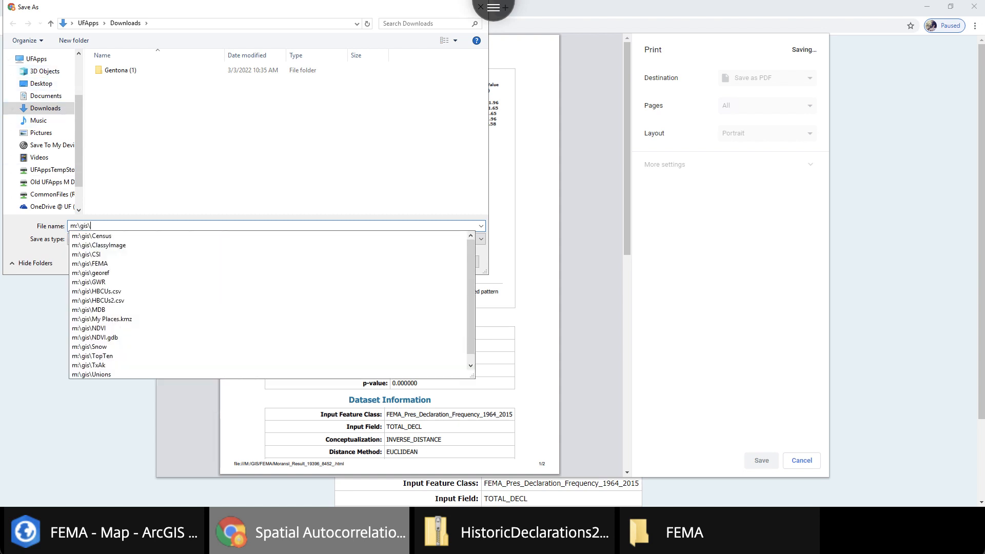
type("fema")
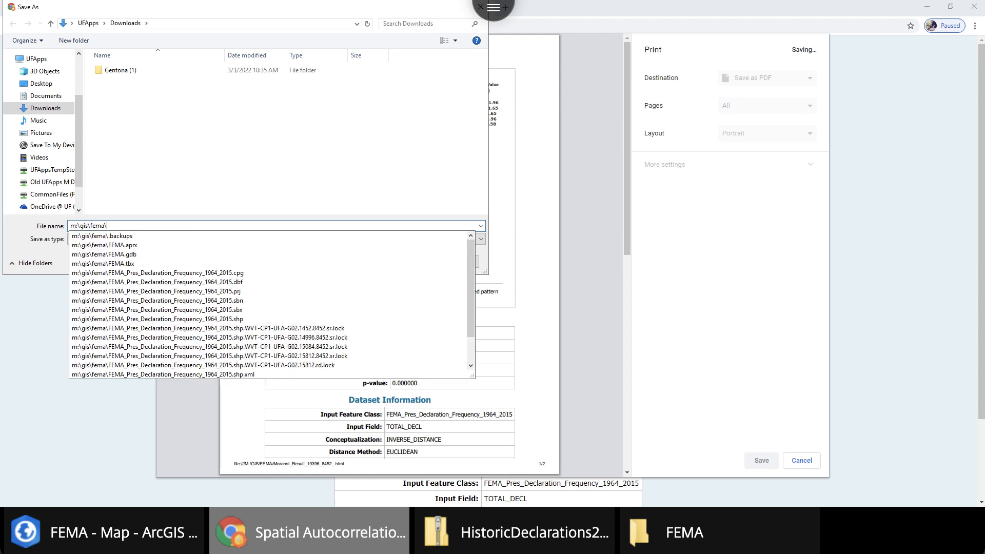
type("\\M")
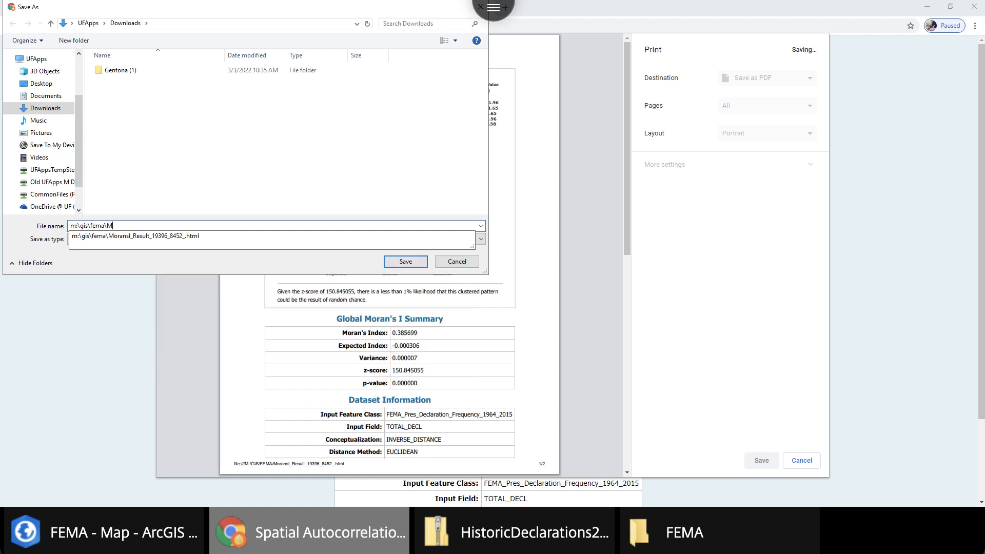
type("oranIReport")
key("Return")
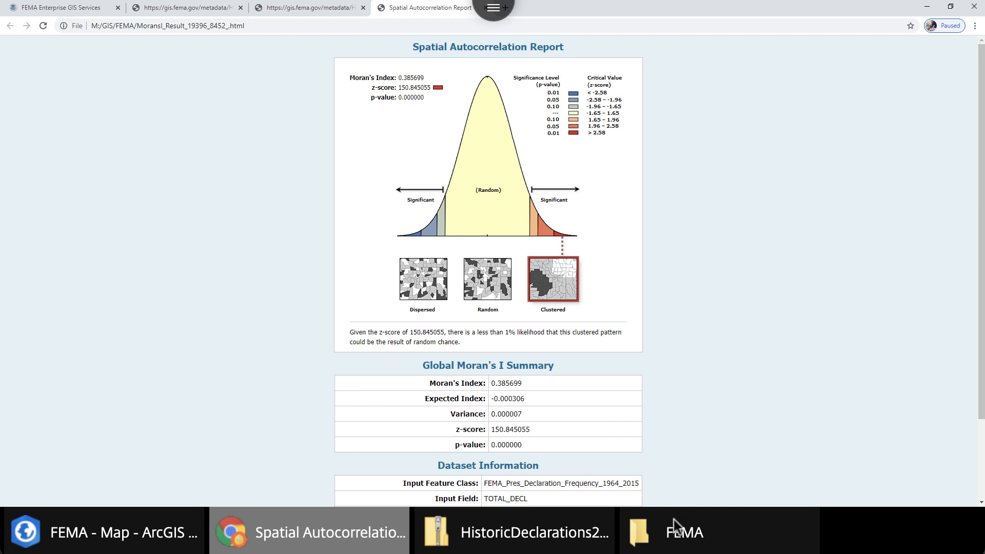
- Open the MoranIReport PDF from the FEMA folder, look through its pages, and return to the HTML report
left_click(678, 534)
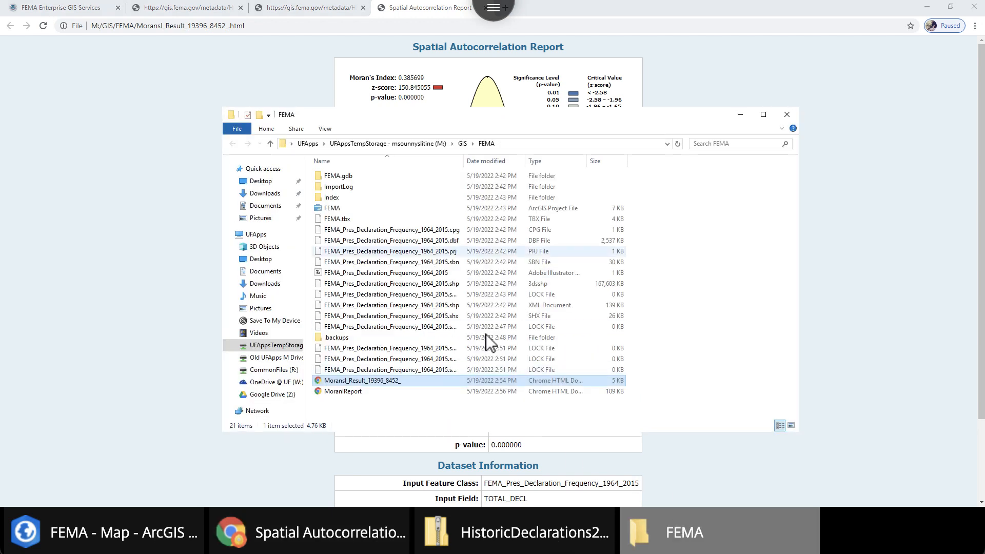
left_click(354, 391)
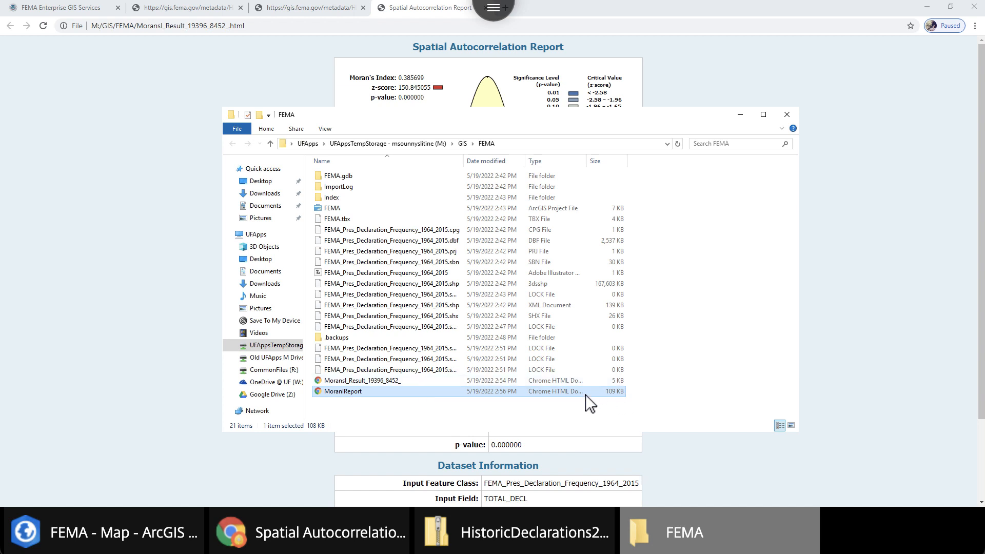
double_click(337, 392)
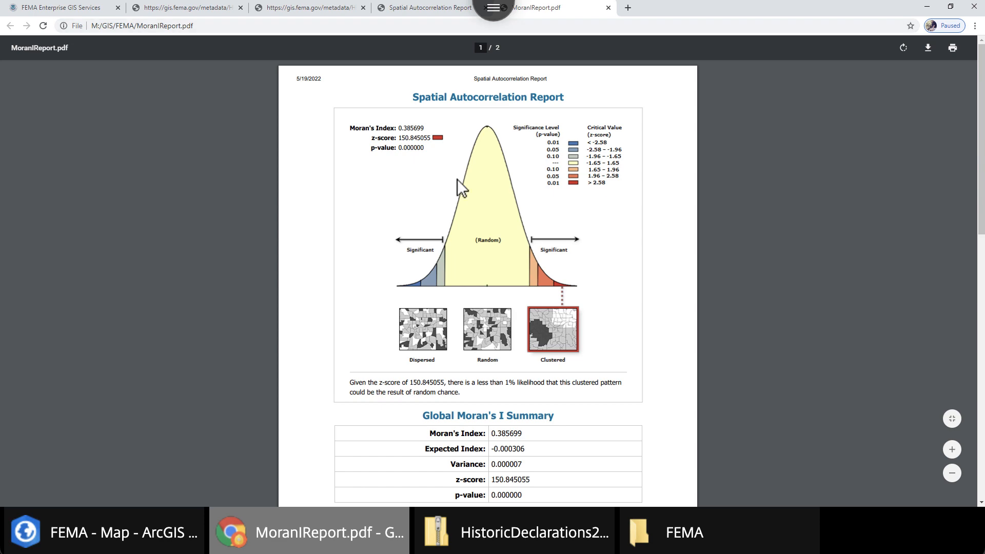
scroll(491, 379, "down", 10)
scroll(490, 374, "up", 10)
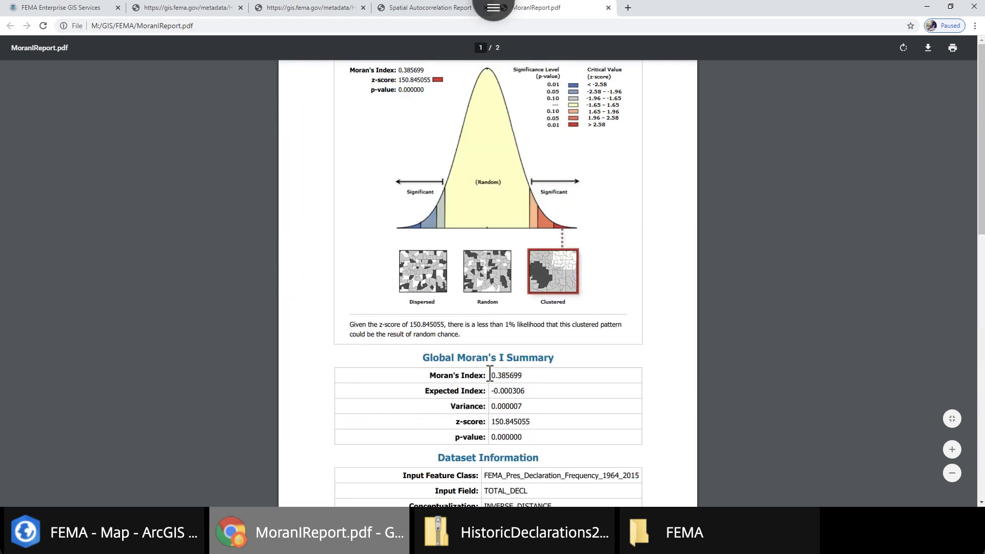
left_click(399, 8)
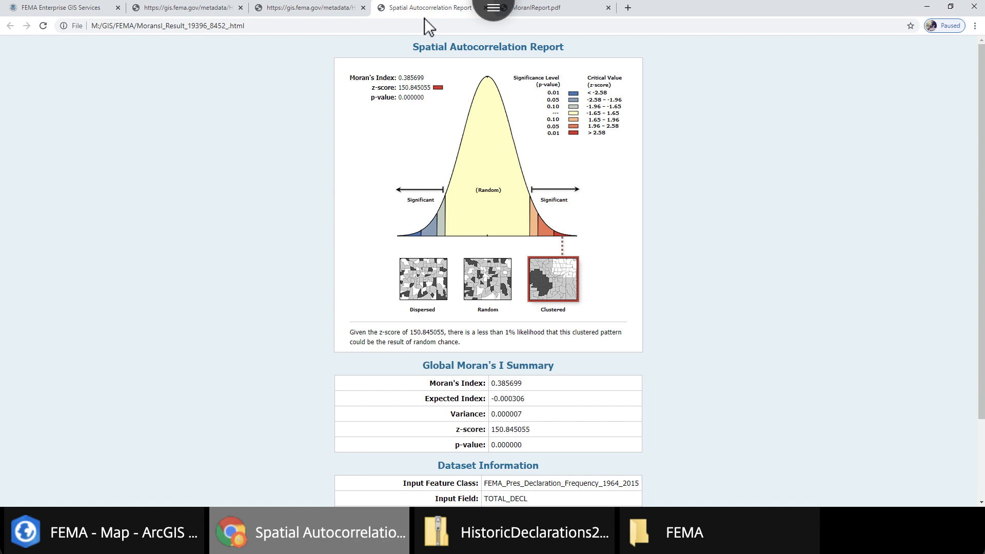
- Switch to ArcGIS Pro and create a new ANSI landscape layout in Letter size, 8.5" × 11"
left_click(100, 543)
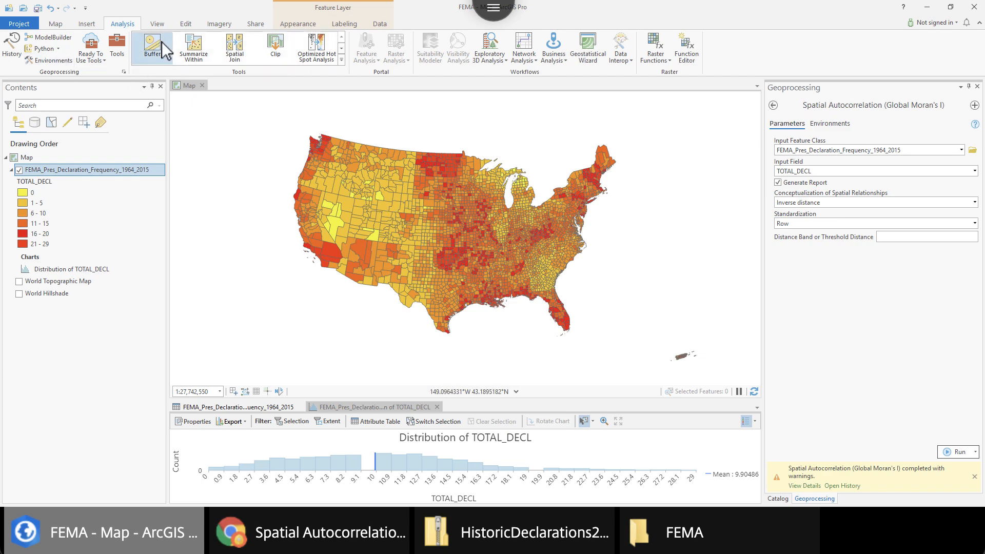
left_click(87, 24)
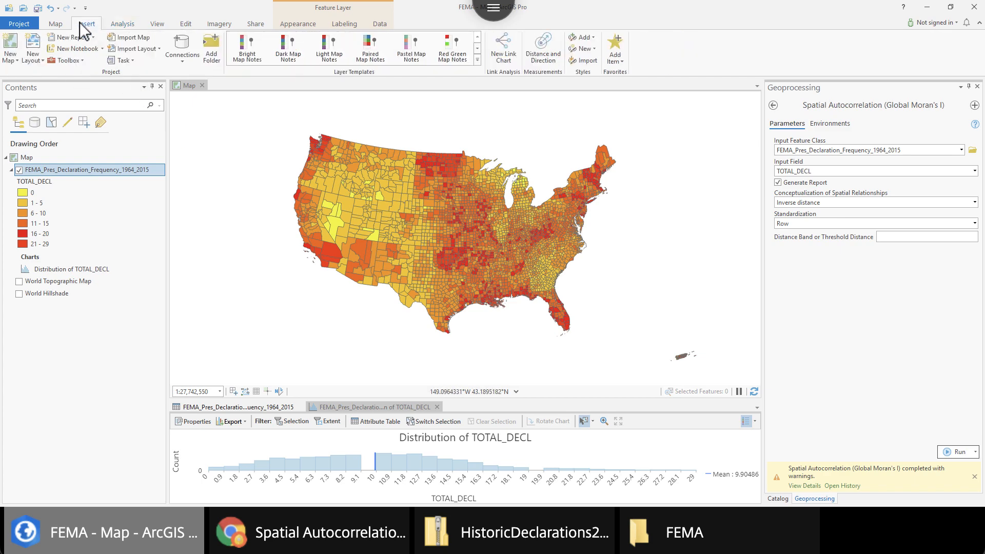
left_click(36, 57)
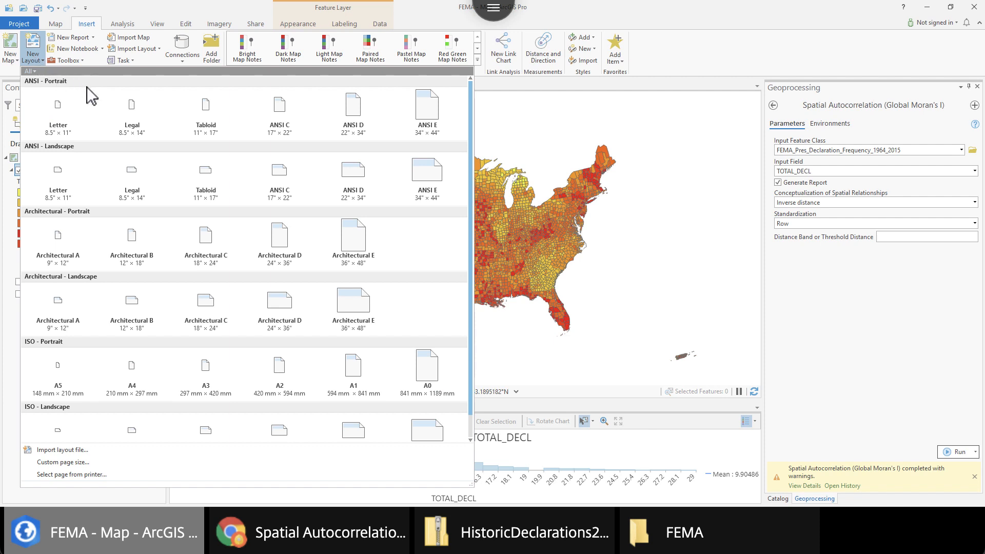
left_click(60, 181)
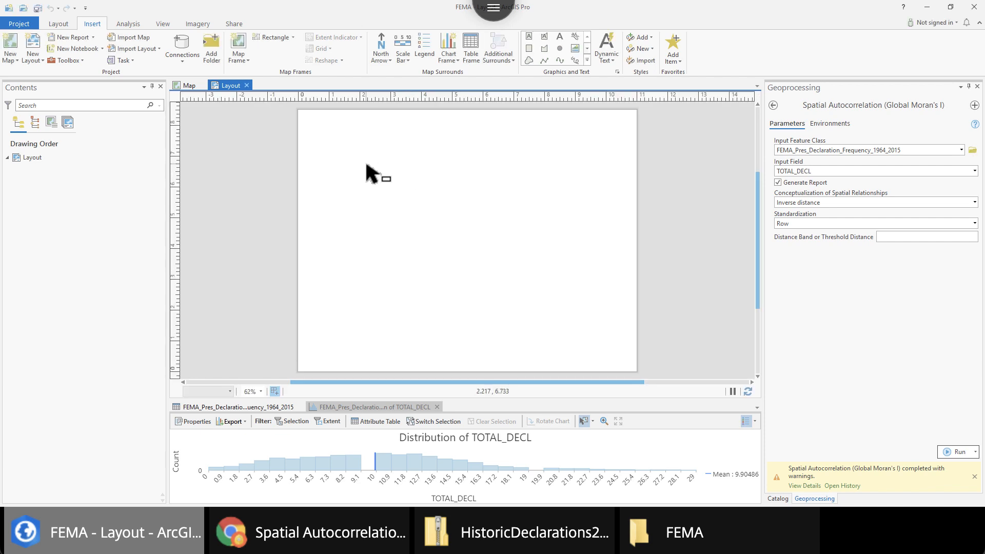
- Insert a map frame at the 1:27,742,550 extent, spanning nearly the full page width below a title margin
left_click(238, 44)
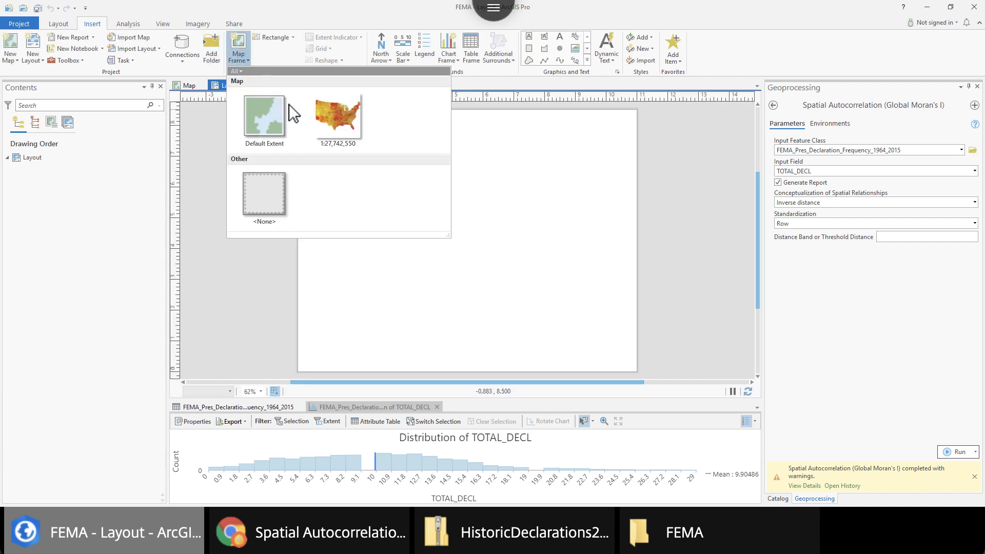
left_click(349, 123)
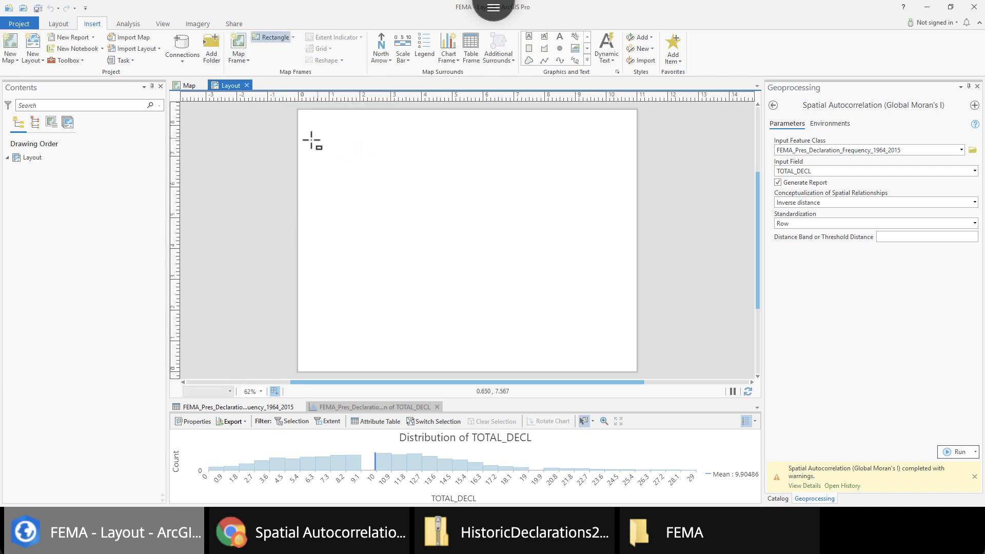
left_click_drag(310, 143, 623, 309)
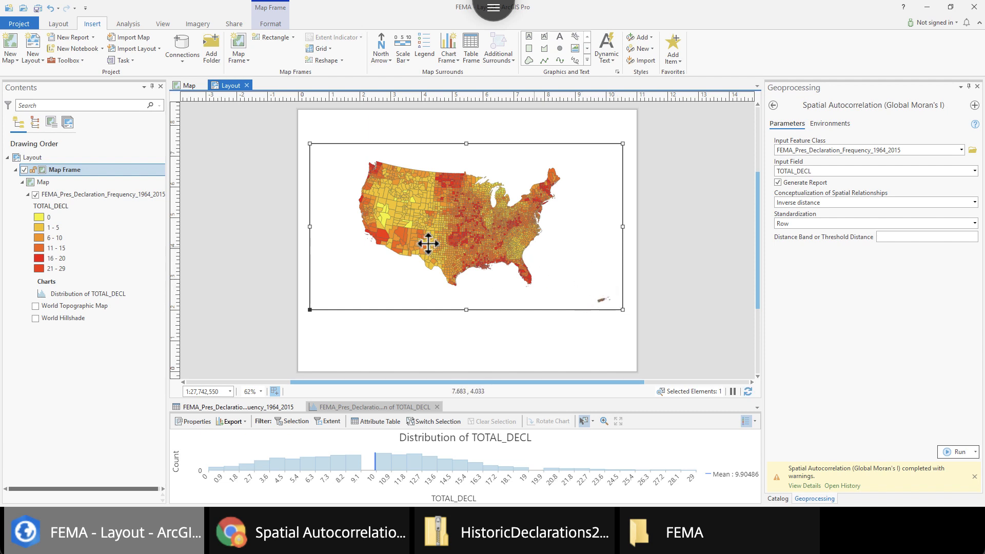
- Activate the map frame, shift the United States map slightly left and up inside it, and return to the layout
right_click(430, 196)
left_click(448, 204)
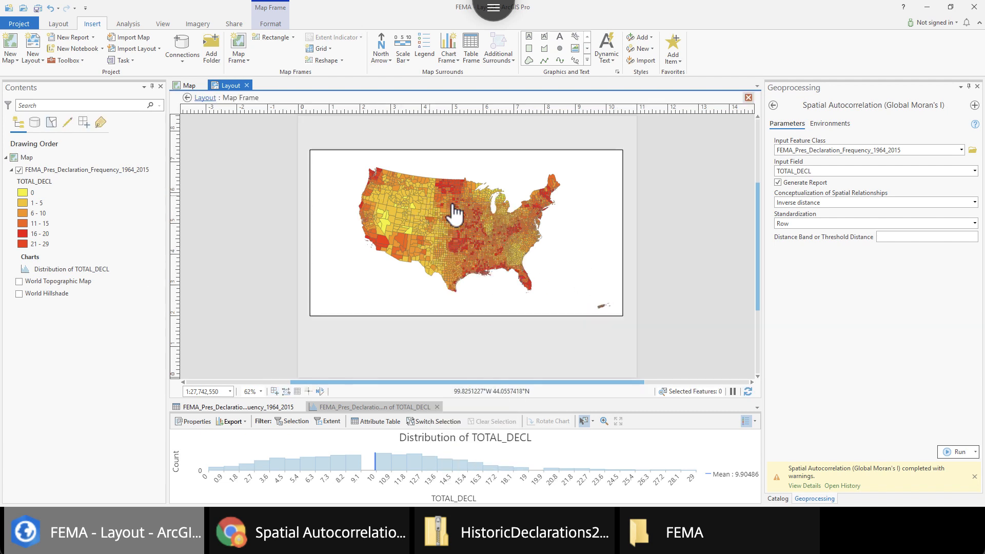
left_click_drag(497, 225, 468, 216)
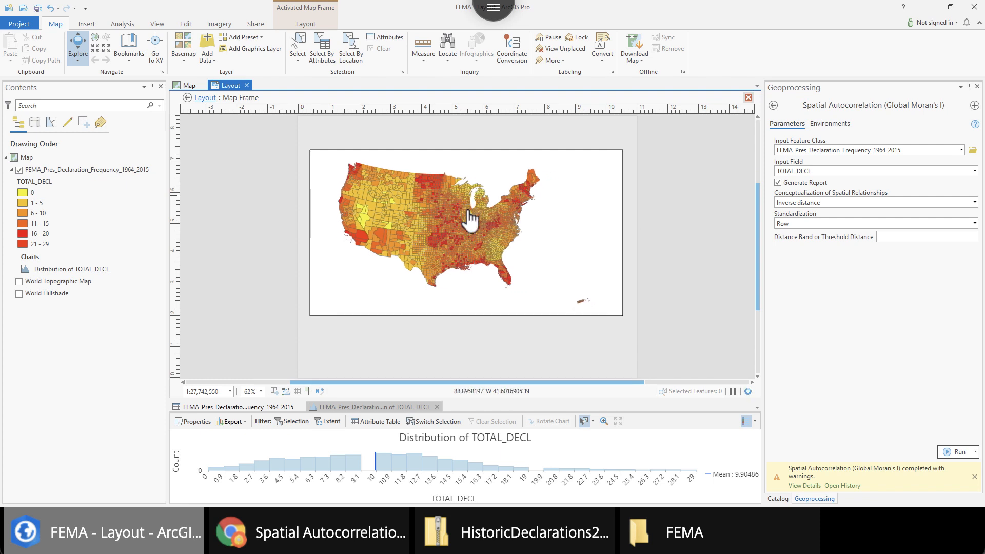
left_click(204, 98)
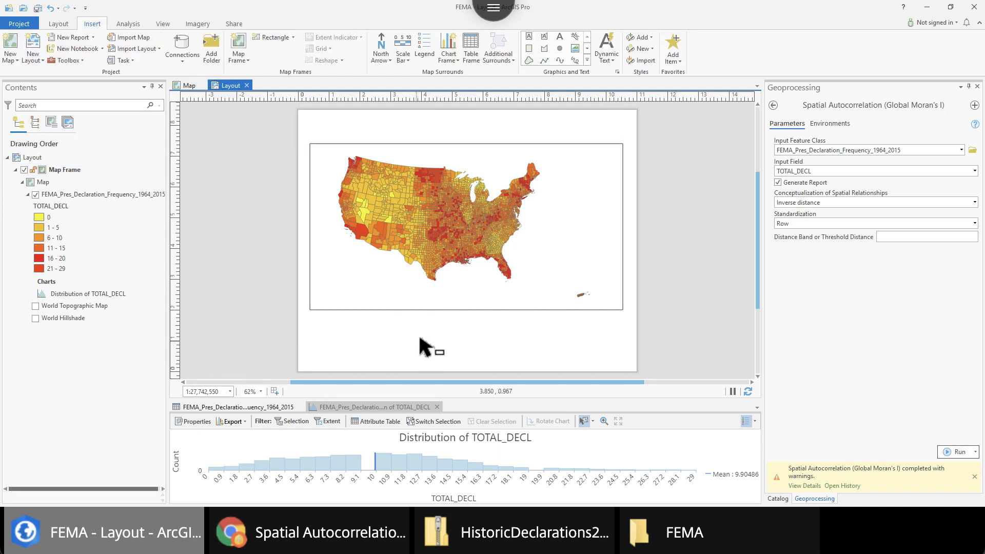
right_click(47, 166)
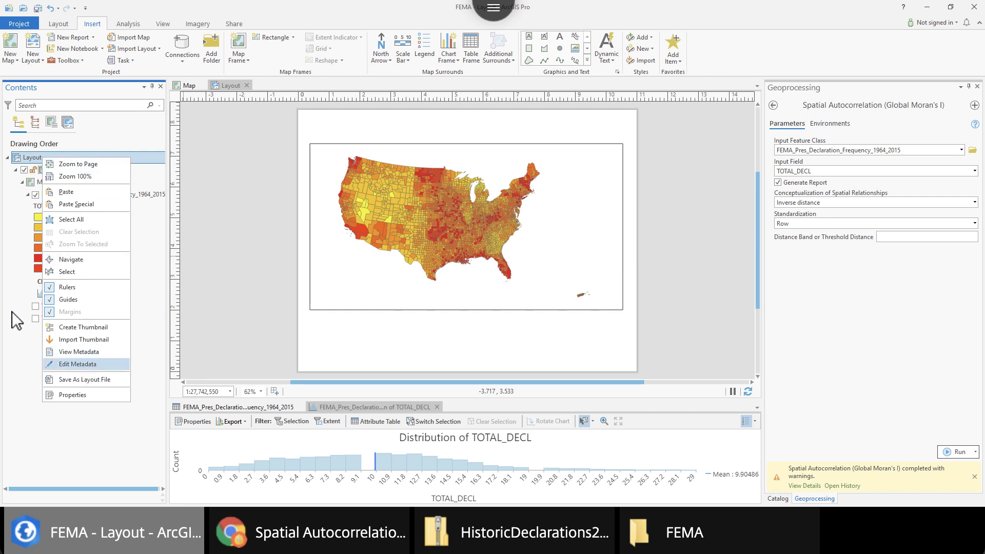
left_click(23, 214)
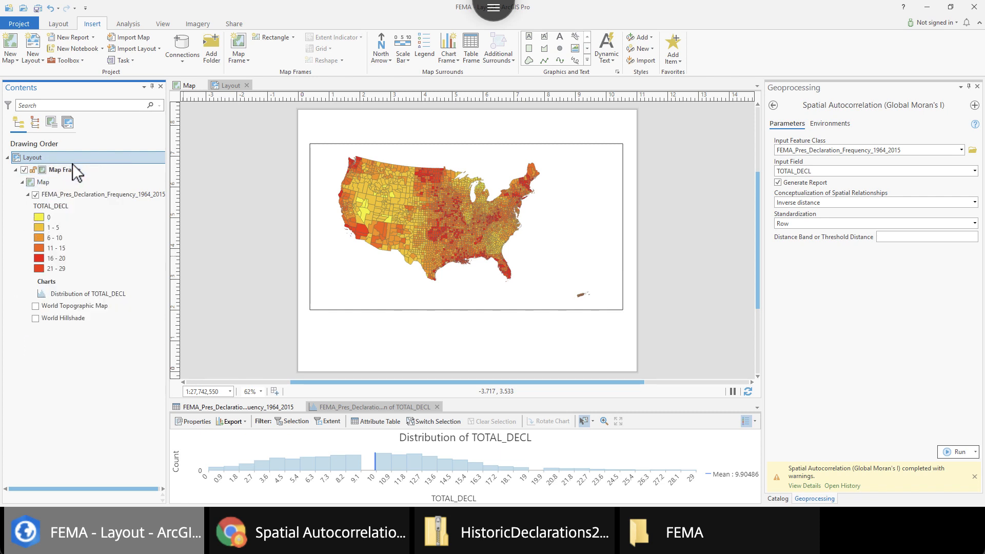
left_click(43, 184)
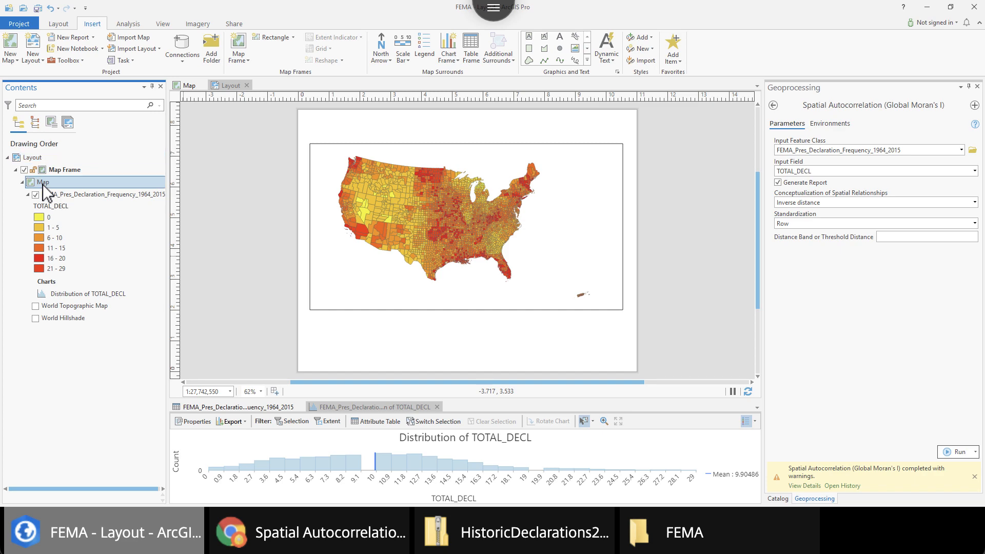
right_click(46, 191)
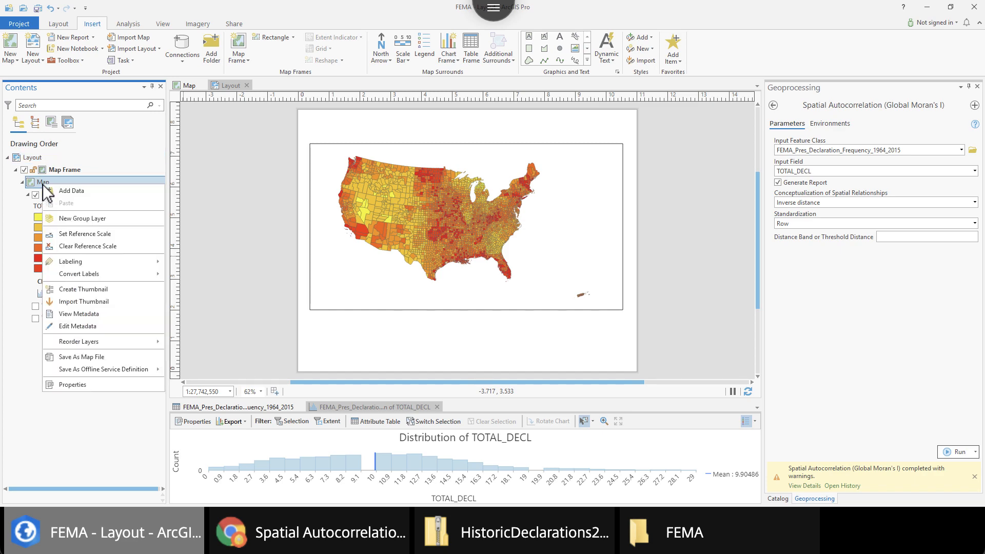
left_click(125, 131)
- Return to the Map view, open the project's Catalog and expand its list of maps
left_click(189, 86)
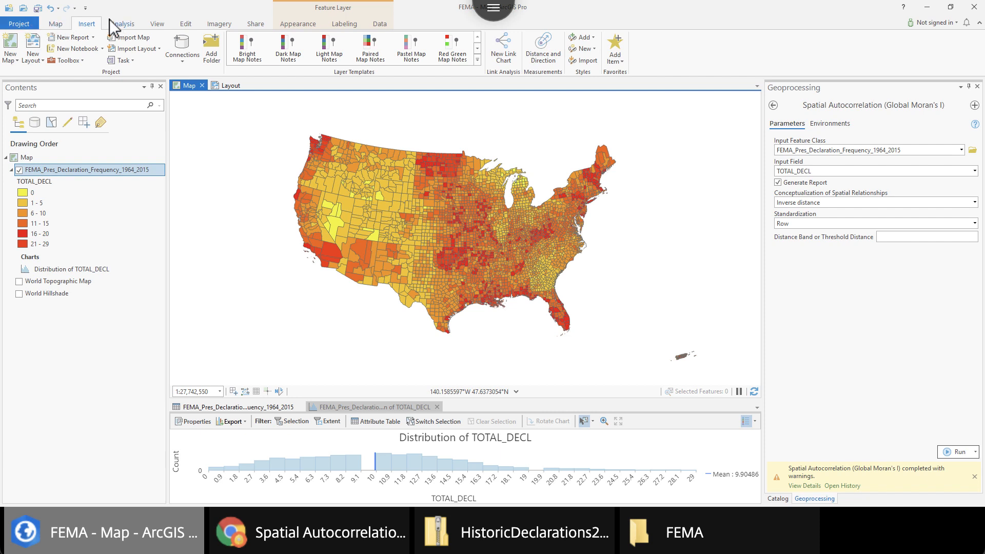
left_click(61, 24)
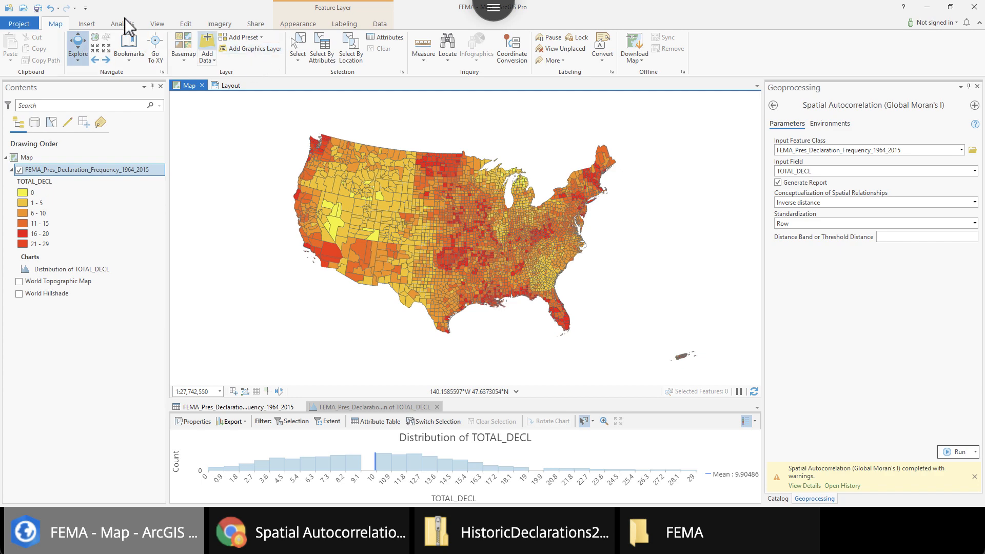
left_click(159, 24)
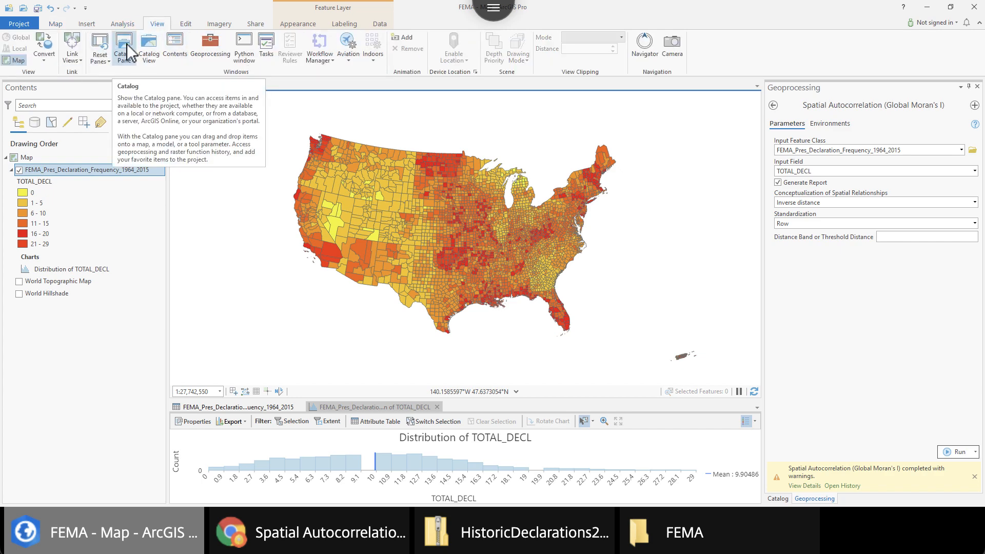
left_click(127, 44)
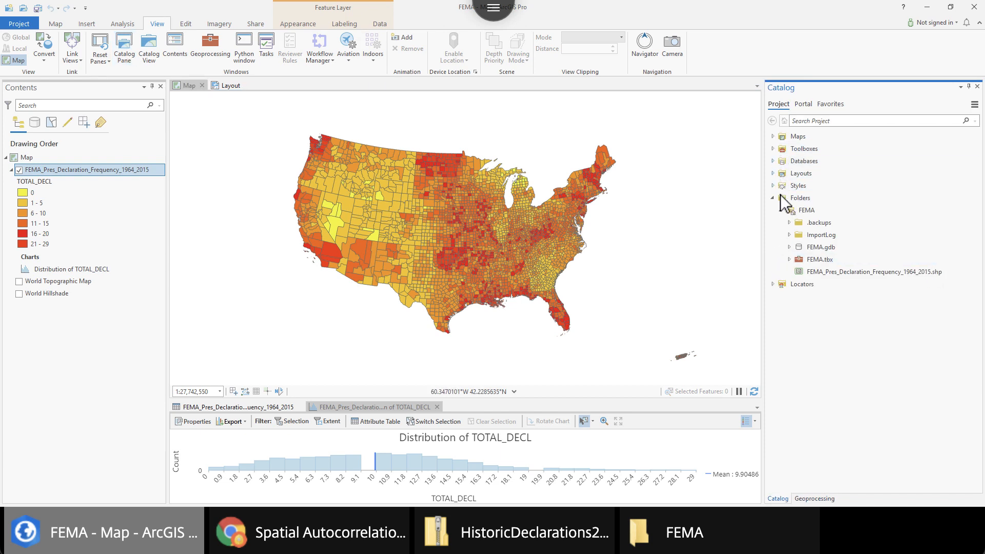
left_click(772, 137)
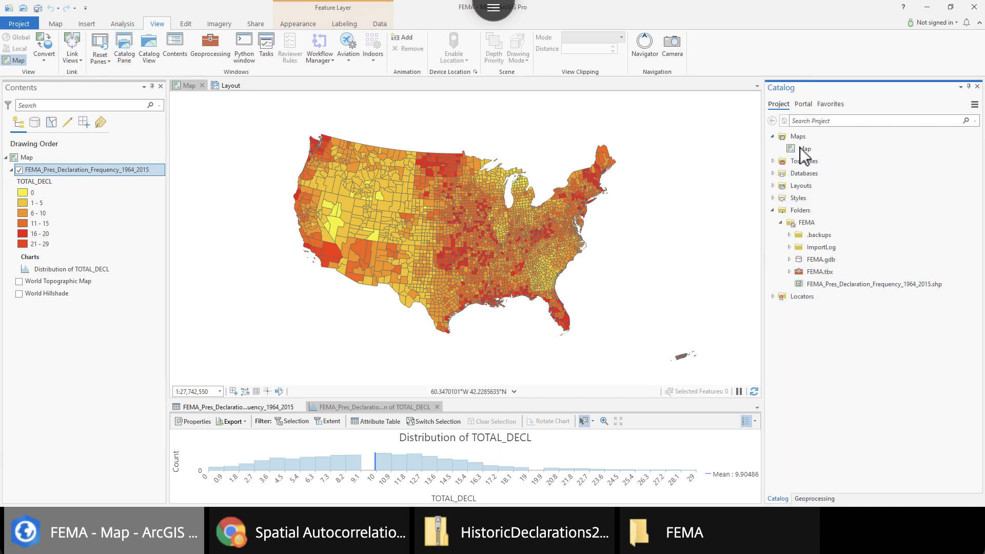
- Copy the existing map, paste it into the project's Maps and open the duplicate
right_click(803, 146)
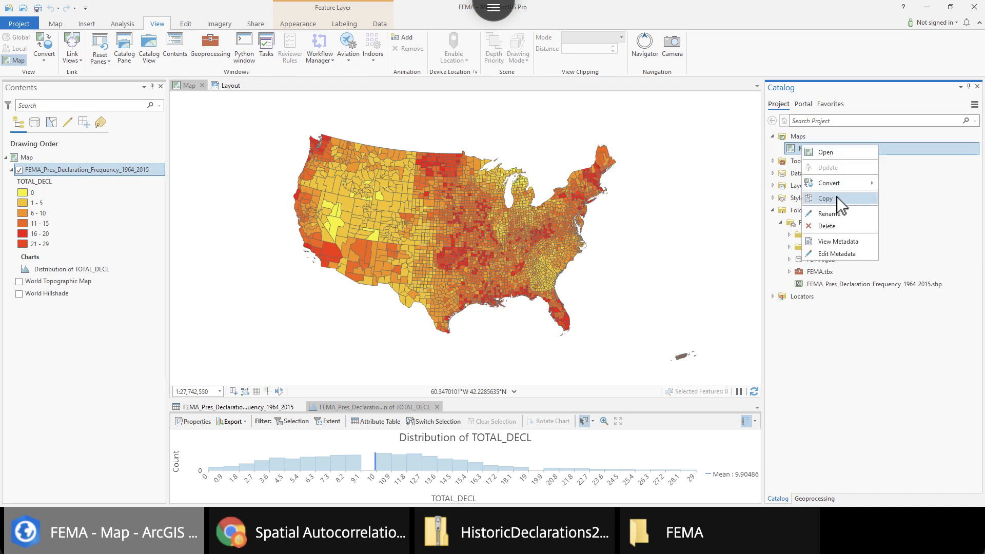
left_click(837, 197)
left_click(802, 137)
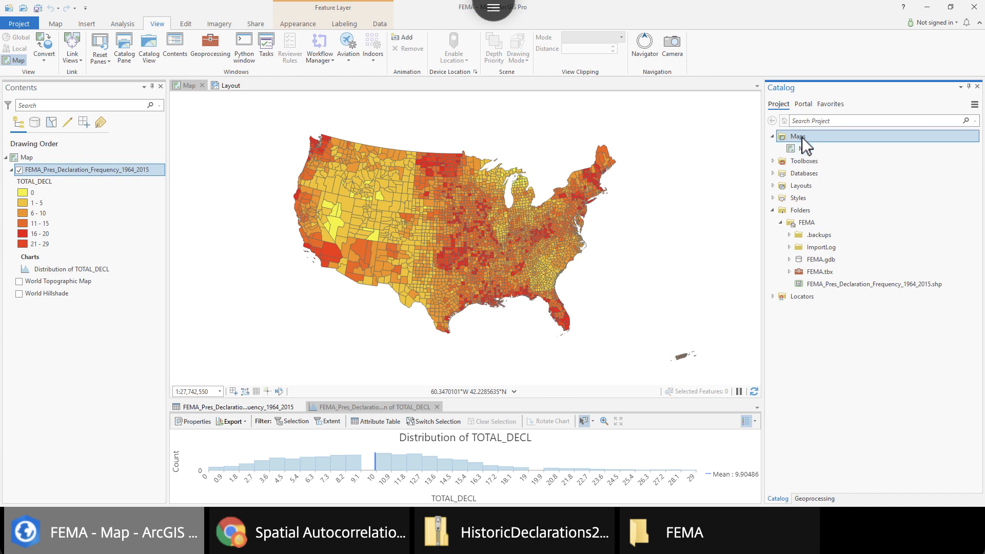
right_click(802, 137)
left_click(842, 212)
left_click(806, 161)
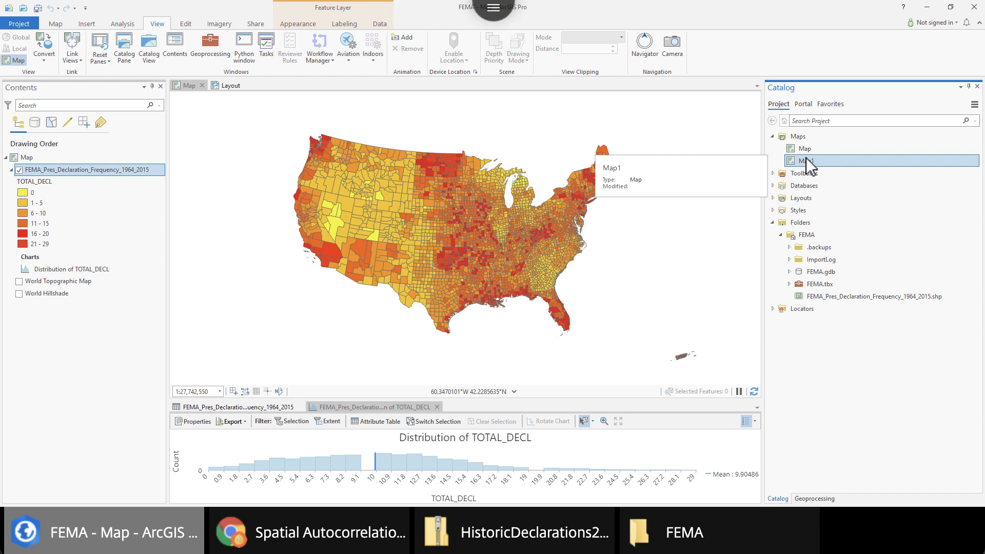
left_click(805, 160)
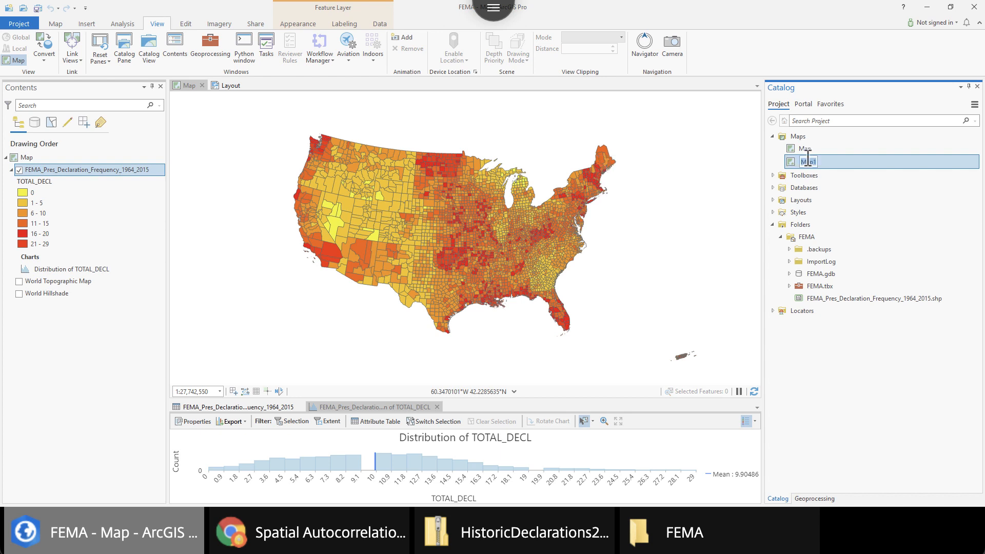
double_click(838, 161)
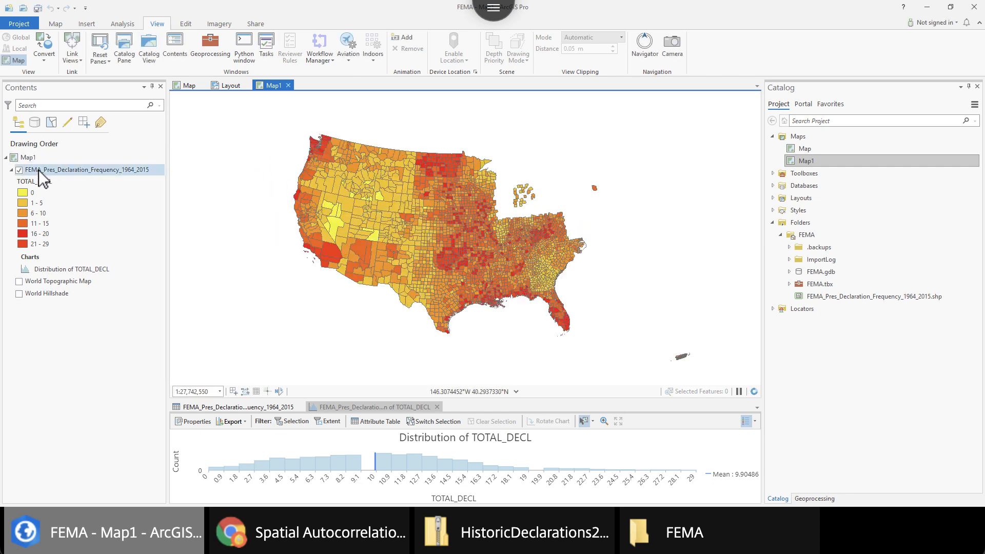
- Set the duplicated map's coordinate system to the projected Alaska Albers Equal Area Conic for continental North America
right_click(27, 160)
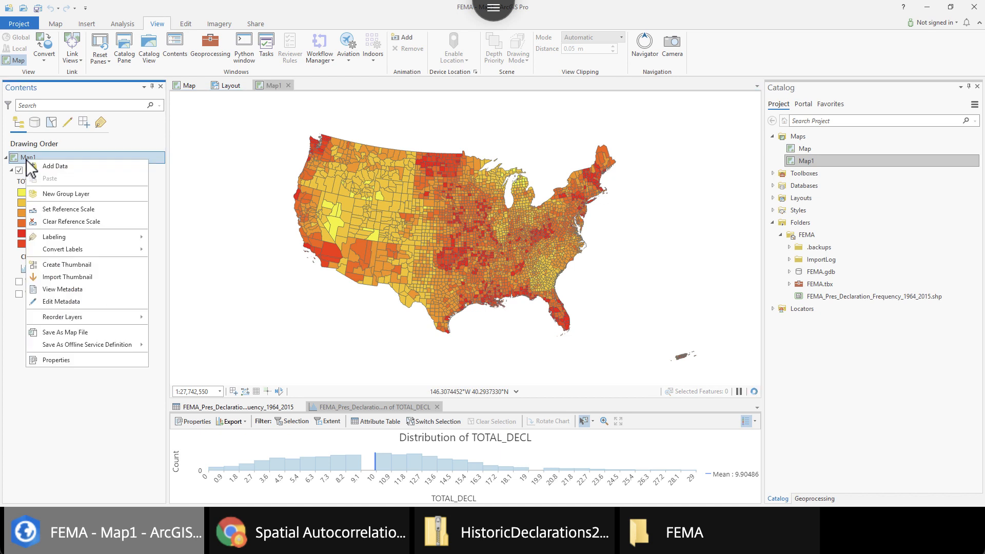
left_click(81, 358)
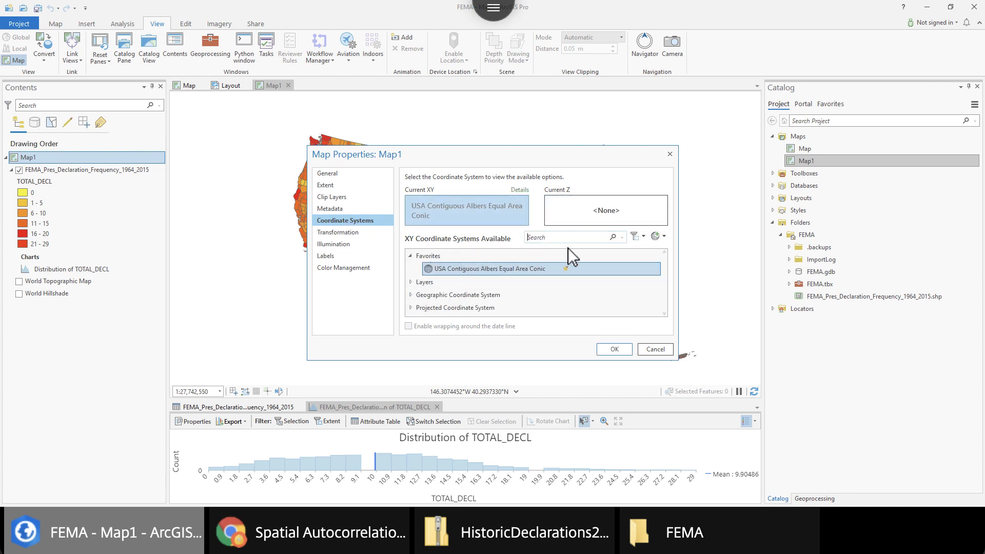
type("alaska")
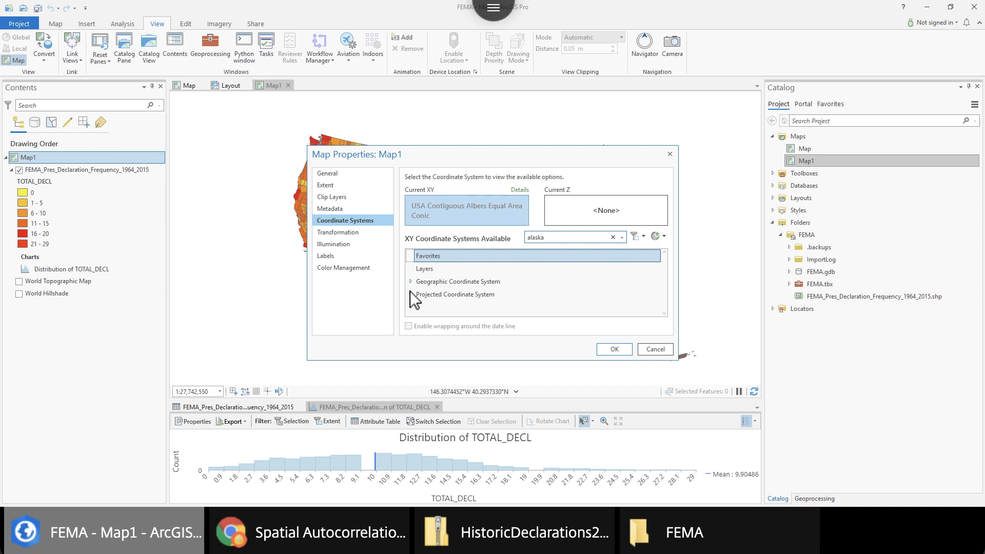
left_click(412, 295)
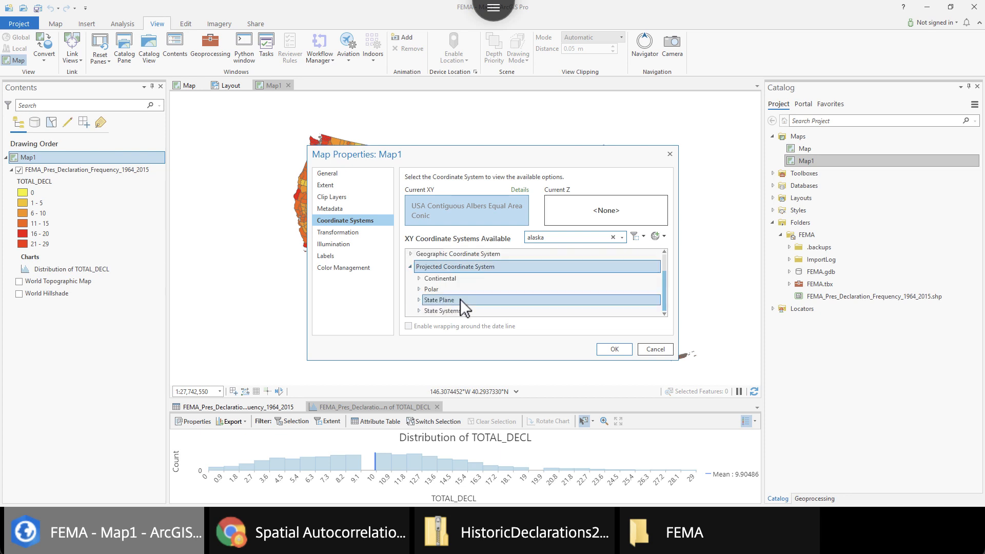
left_click(418, 279)
left_click(431, 289)
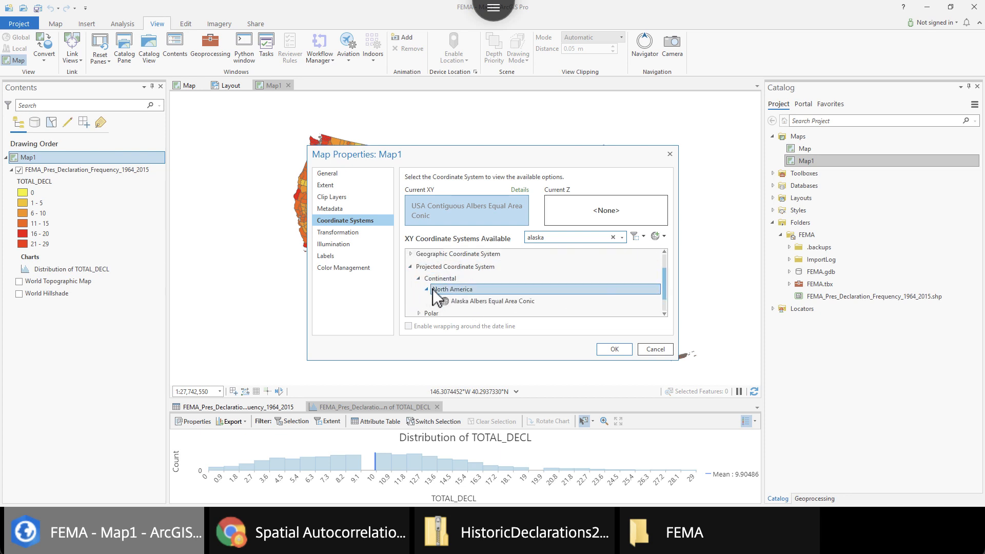
left_click(460, 300)
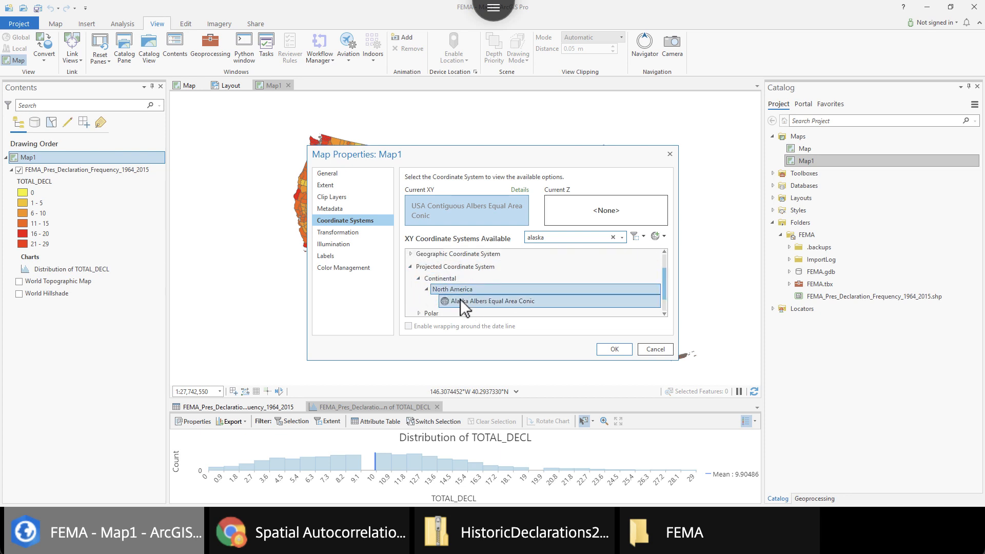
left_click(611, 350)
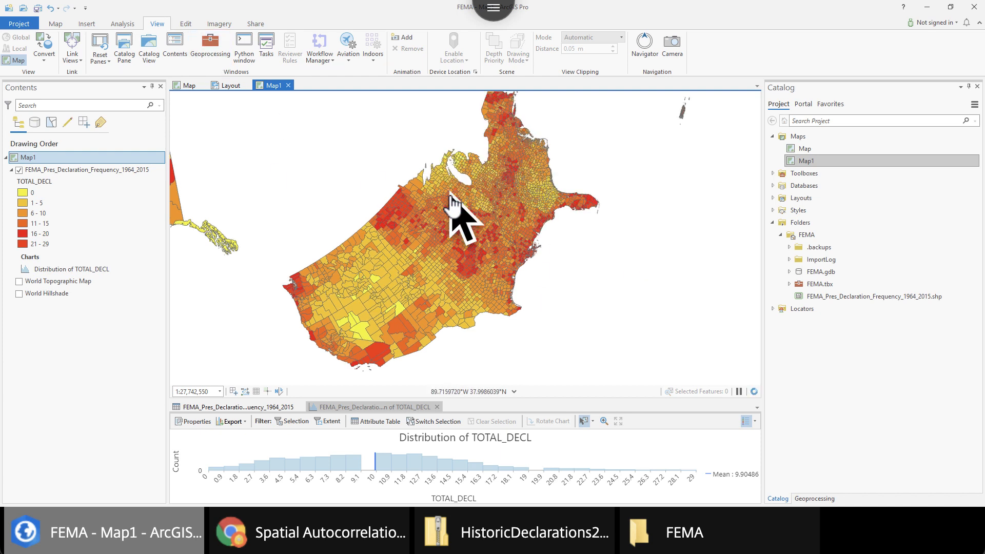
- Pan and zoom the duplicated map so that Alaska and its island chain fill the view
left_click_drag(348, 193, 671, 239)
left_click_drag(550, 211, 521, 182)
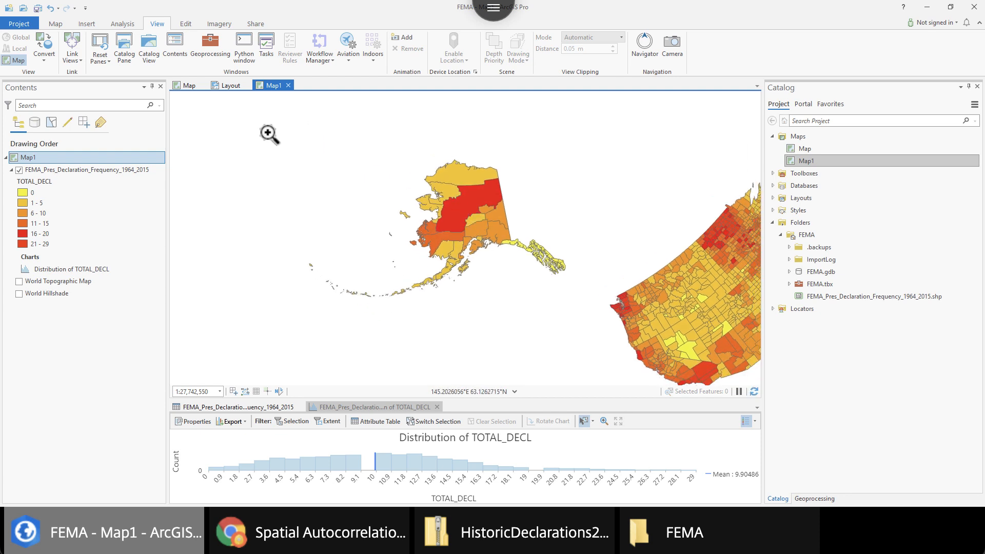
left_click_drag(283, 142, 585, 321)
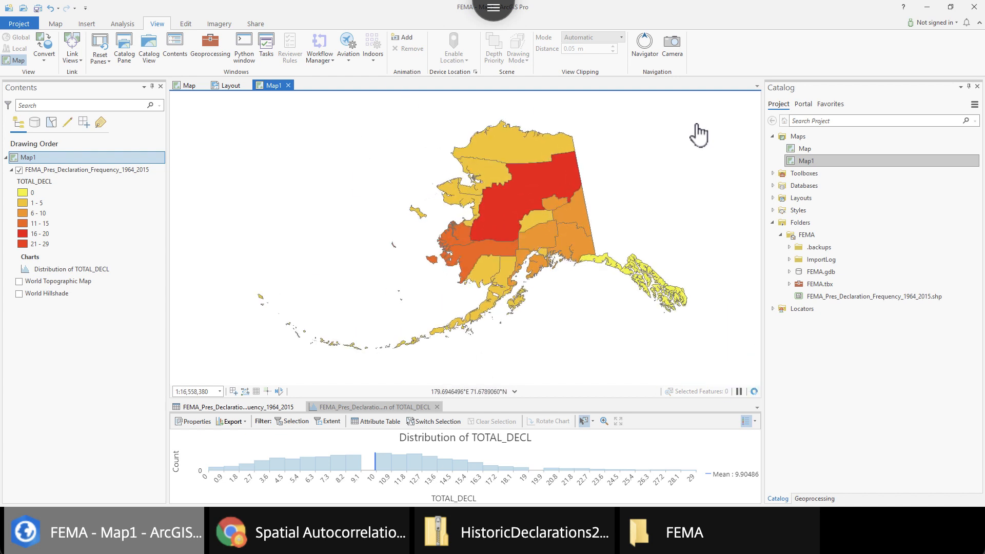
- Insert a map frame of Map1's 1:16,558,380 extent in the layout, about 2.5 inches wide, in the United States frame's lower-left corner
left_click(226, 83)
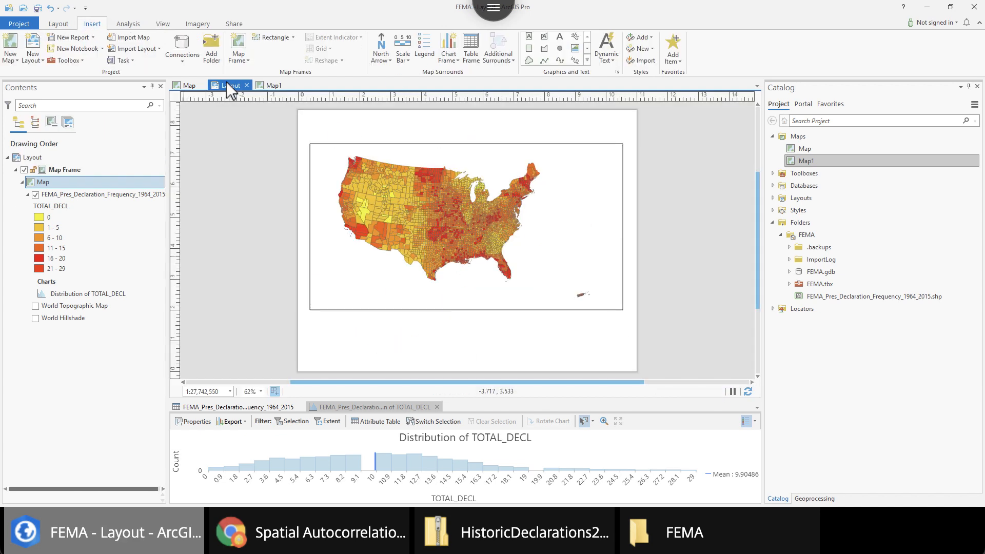
left_click(245, 59)
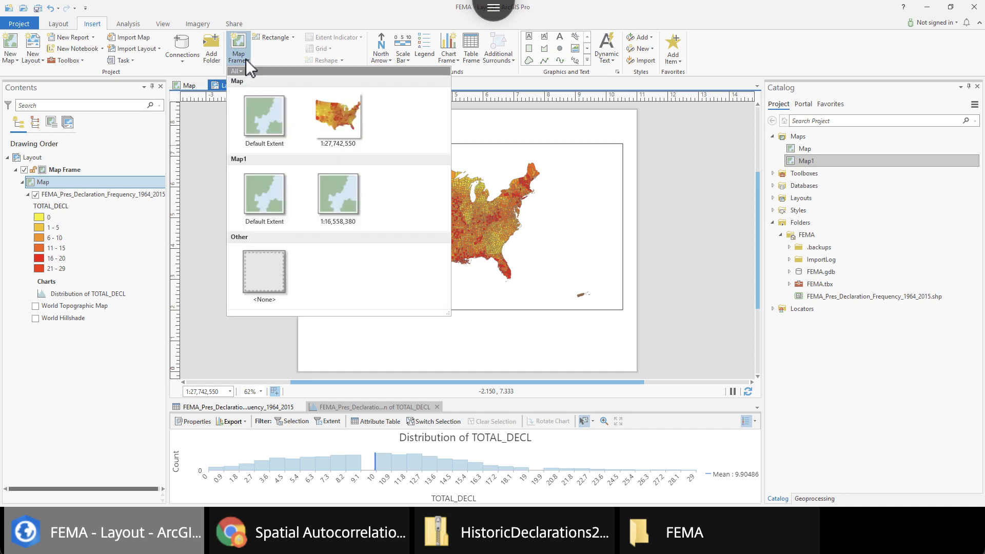
left_click(336, 196)
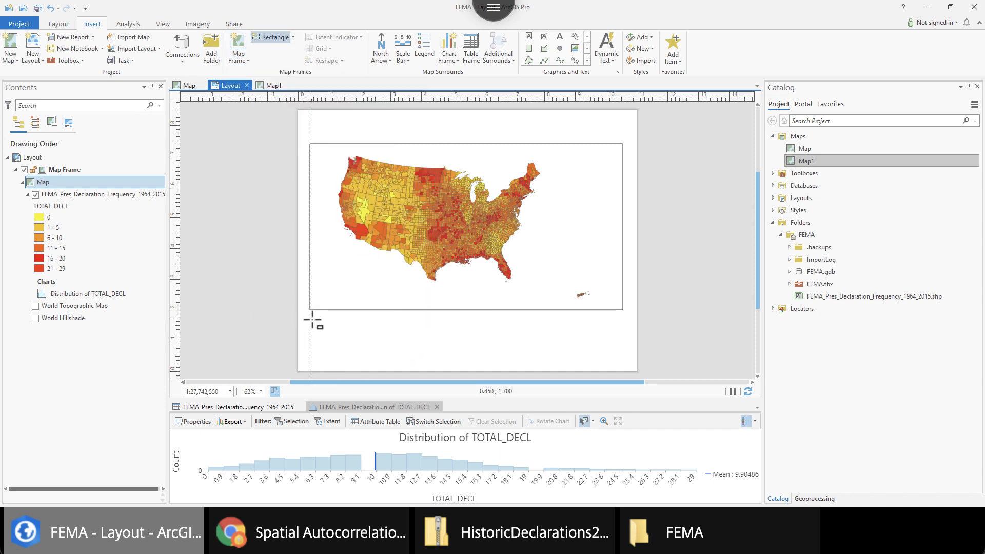
left_click_drag(311, 319, 414, 366)
left_click_drag(411, 366, 387, 372)
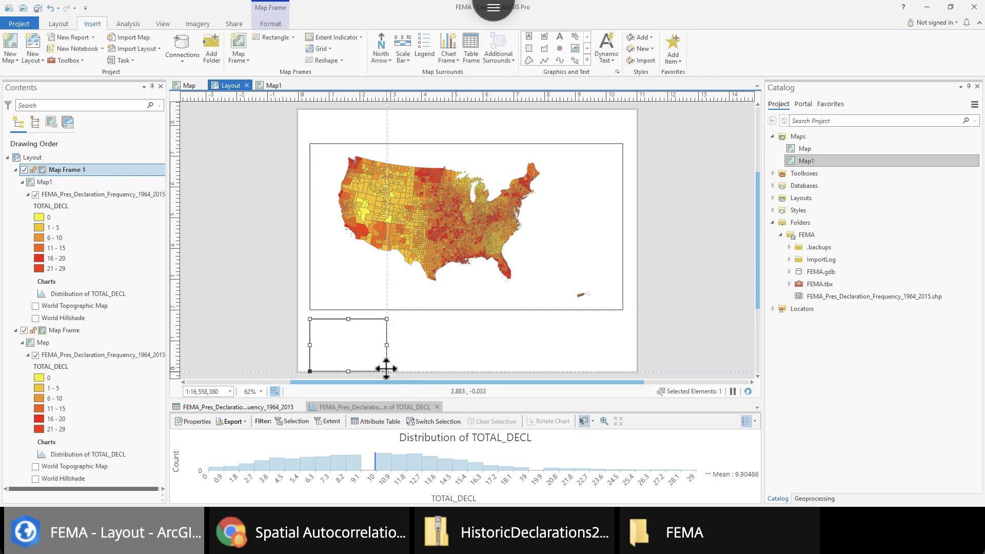
left_click_drag(353, 349, 359, 280)
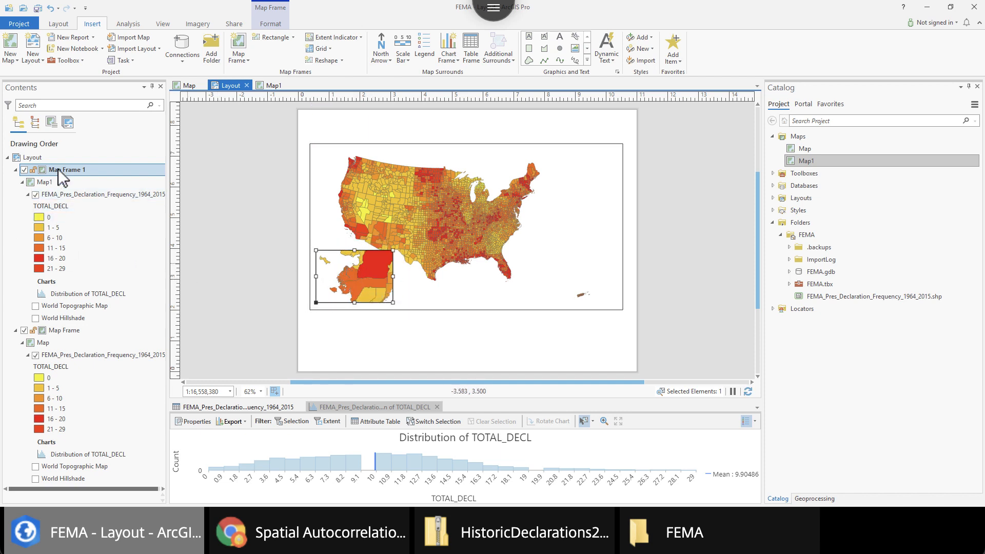
- Activate the Alaska inset frame, zoom it out to about 1:69,000,000 so all of Alaska fits, and return to the layout
left_click(51, 181)
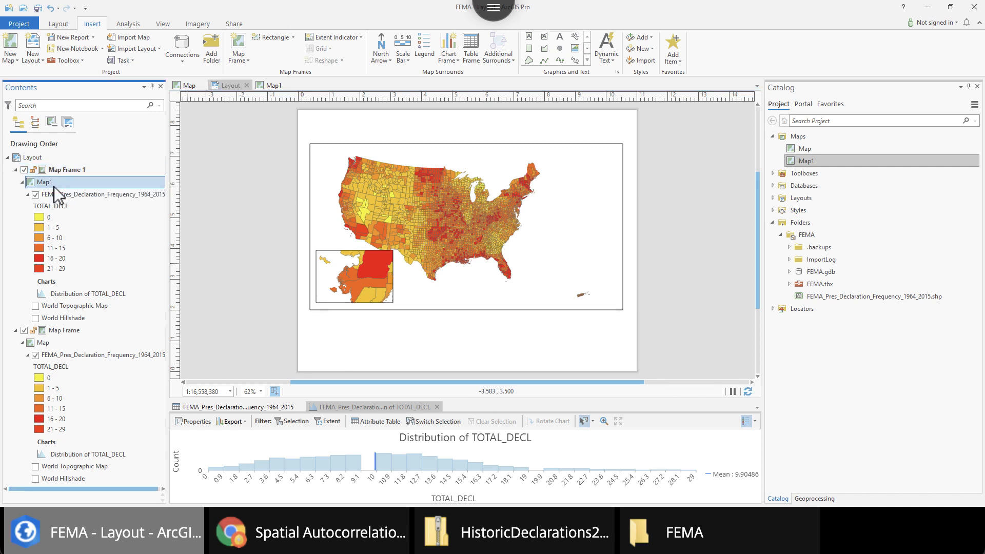
right_click(349, 282)
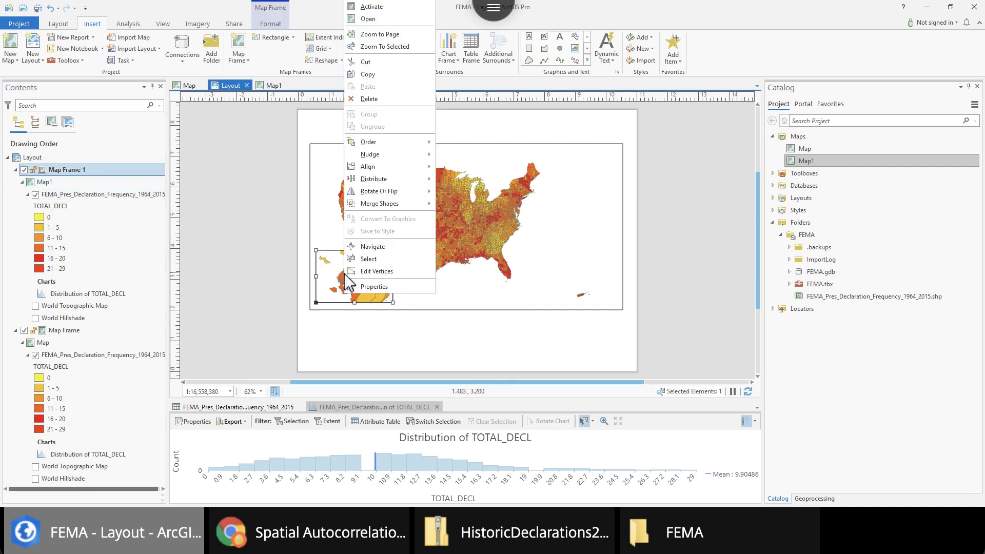
left_click(380, 7)
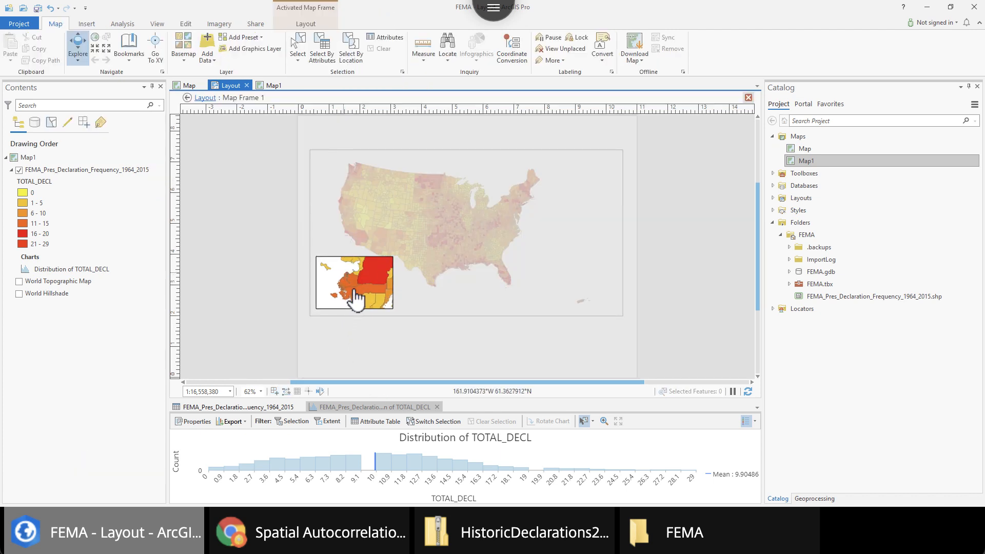
scroll(355, 299, "down", 5)
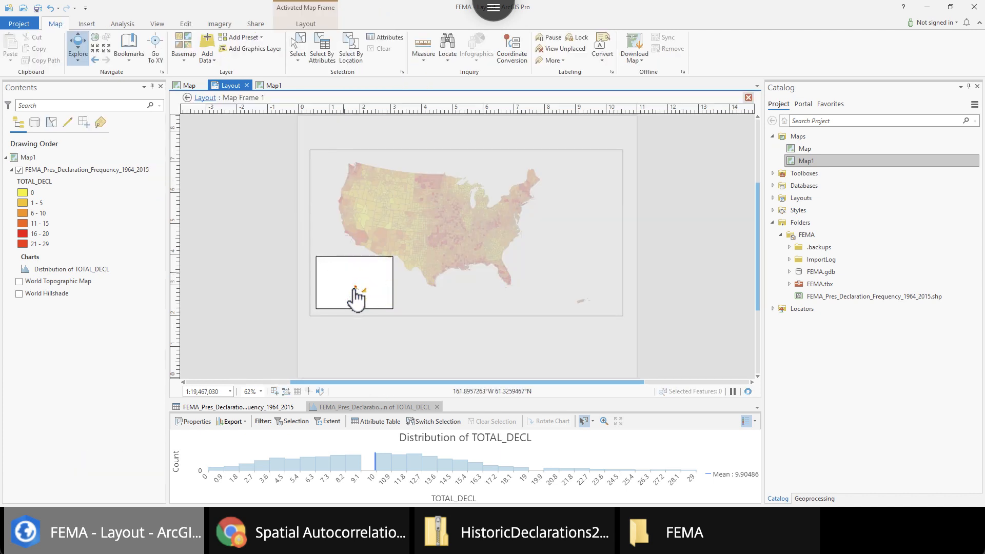
scroll(355, 301, "up", 2)
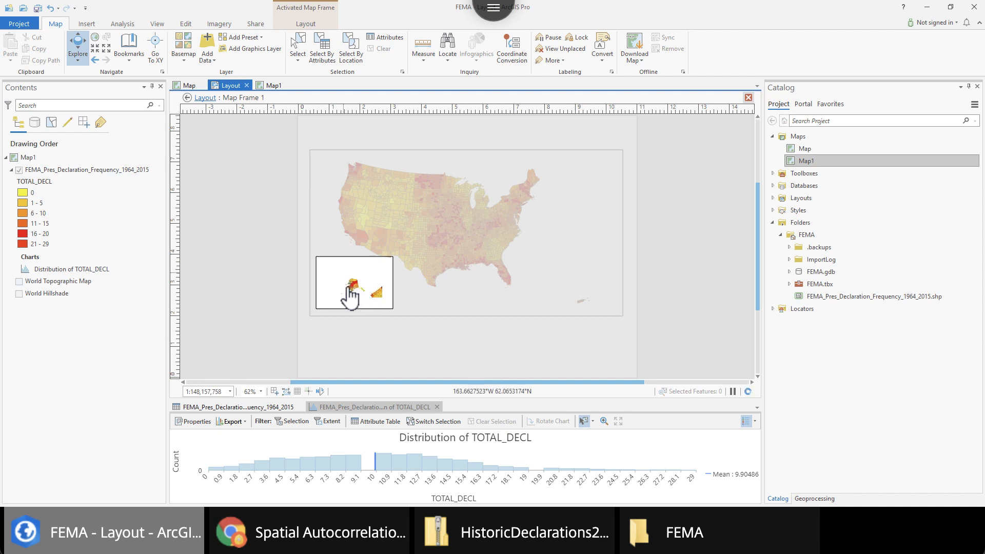
scroll(349, 296, "up", 2)
scroll(349, 296, "up", 2)
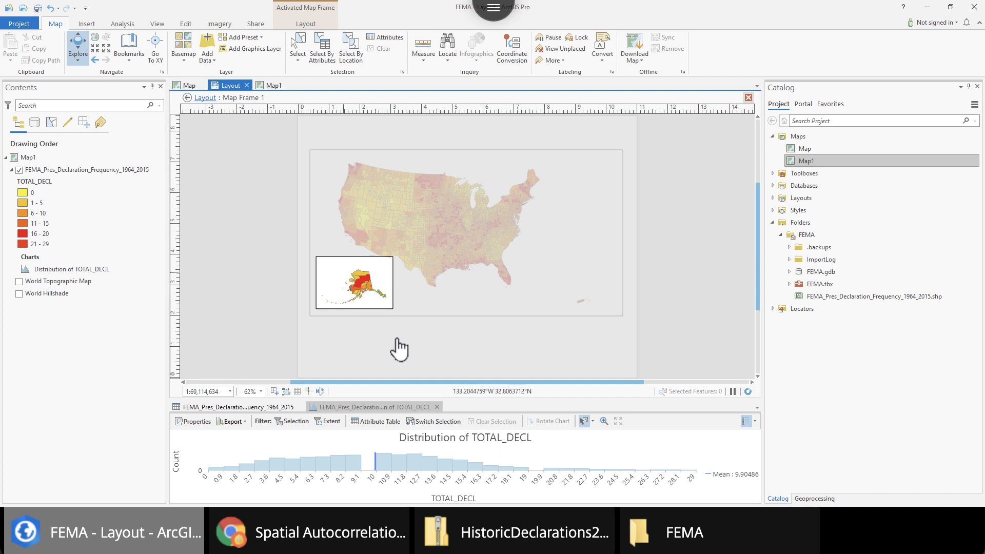
left_click(205, 97)
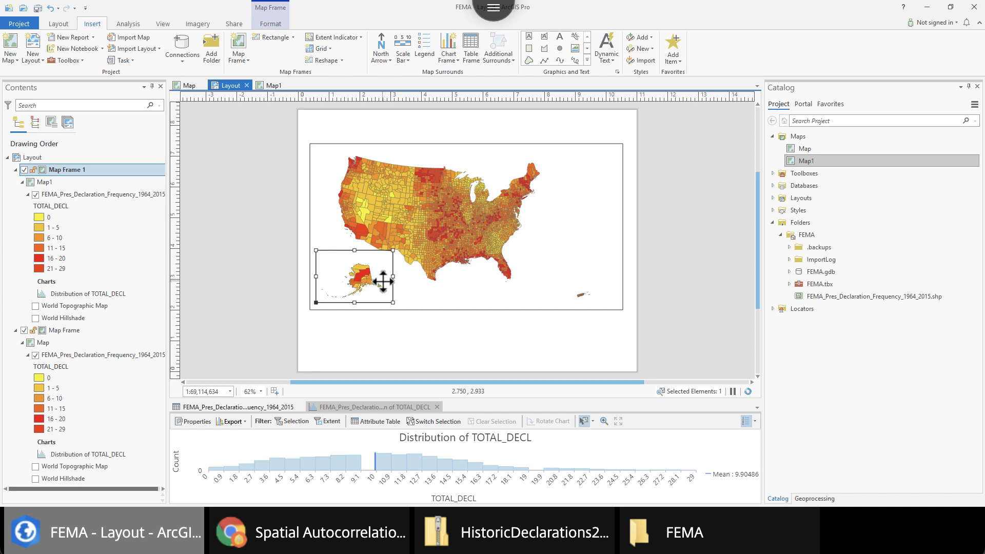
- Move the Alaska inset frame so it sits flush in the lower-left corner of the United States map frame
left_click_drag(383, 284, 372, 265)
left_click(431, 335)
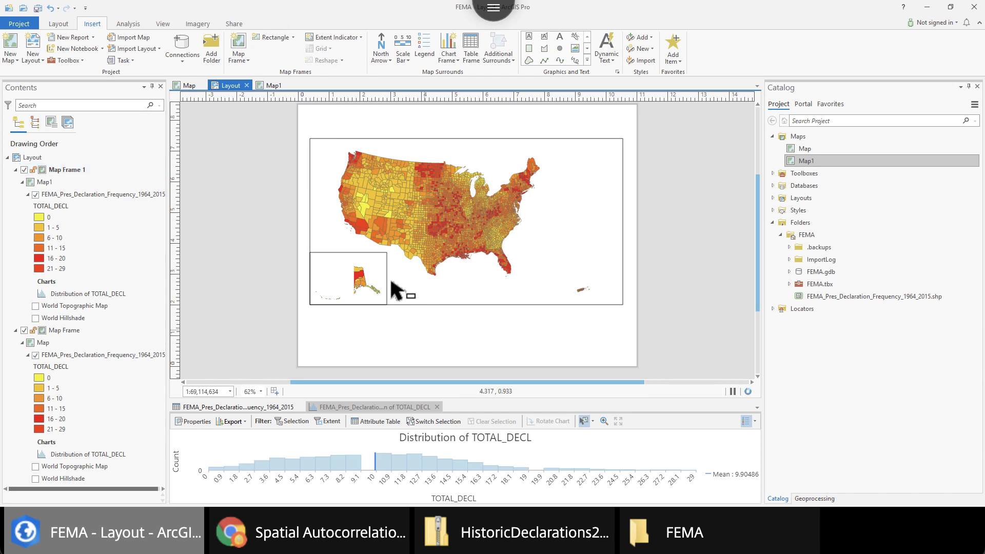
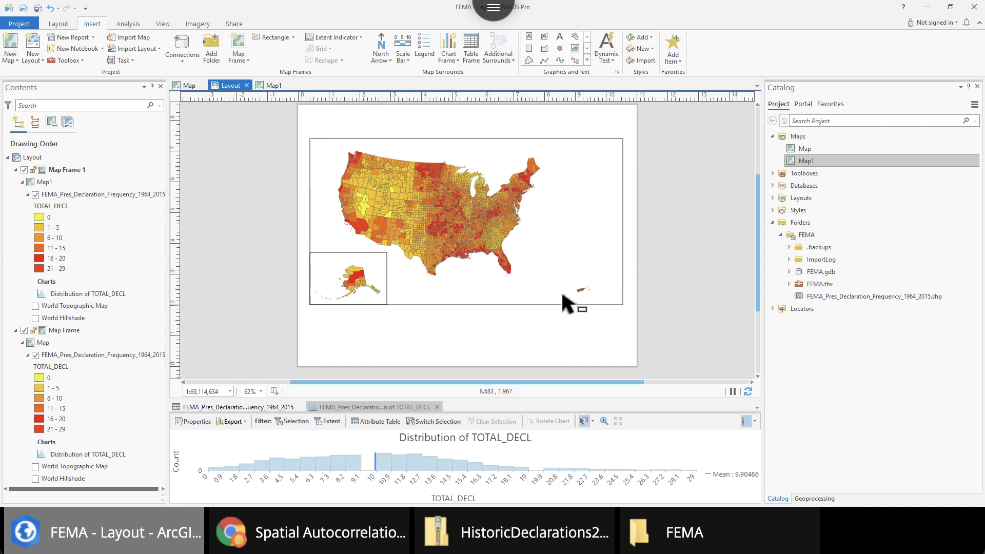
- Duplicate the original United States map within the project's maps and open the new copy
left_click(184, 84)
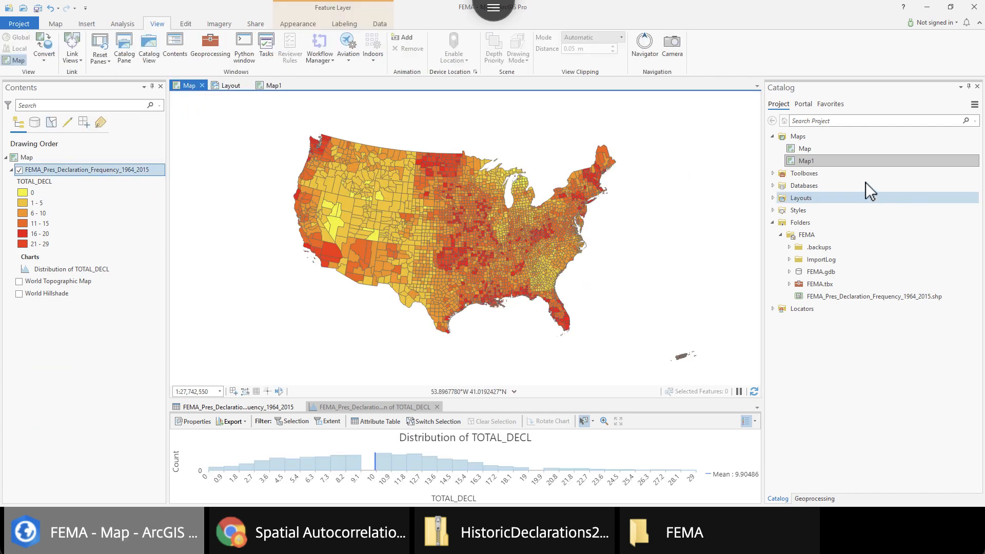
right_click(807, 149)
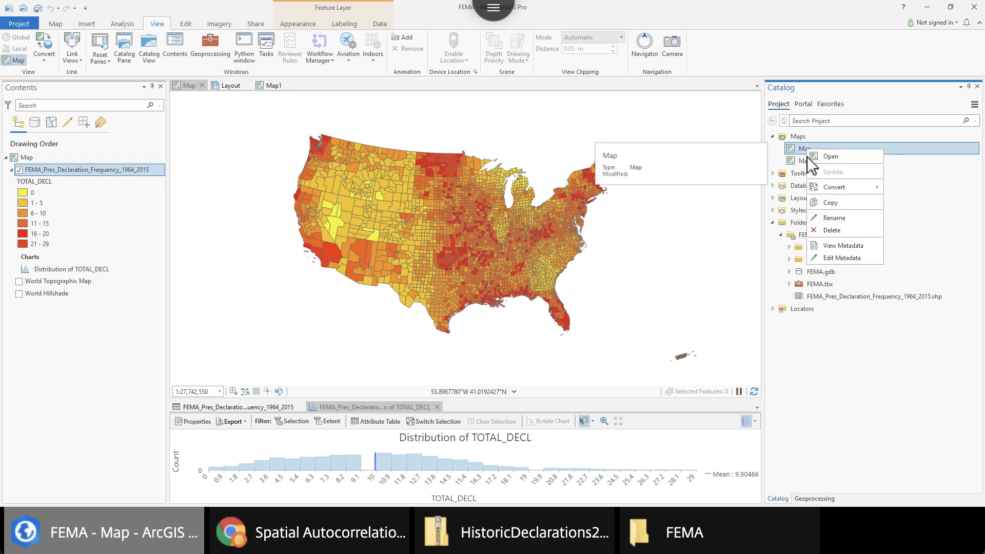
left_click(831, 202)
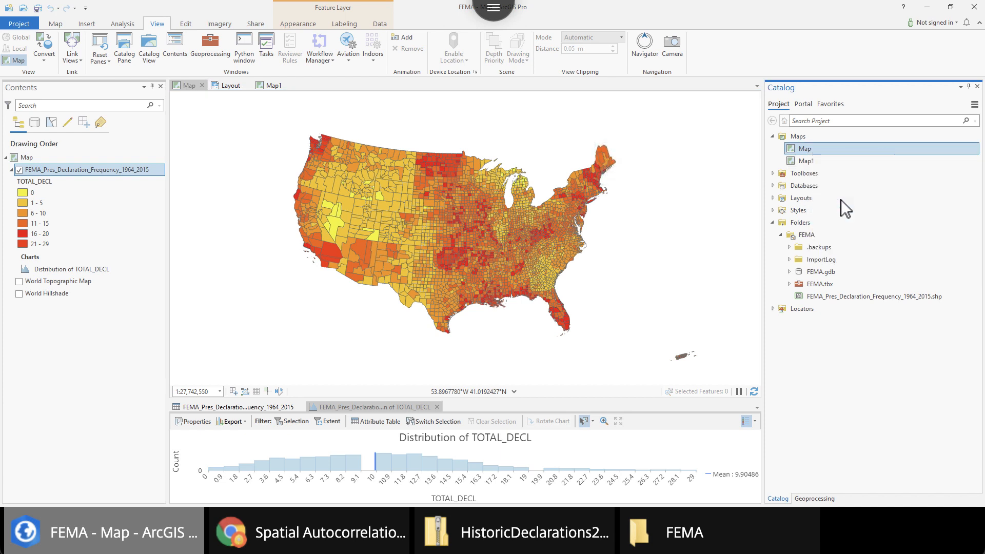
right_click(786, 135)
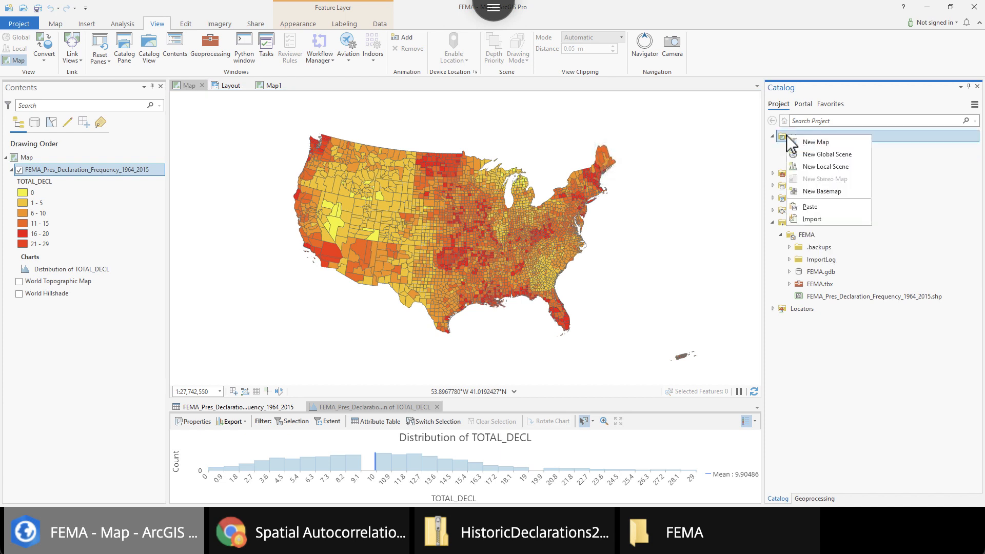
left_click(824, 209)
left_click(799, 172)
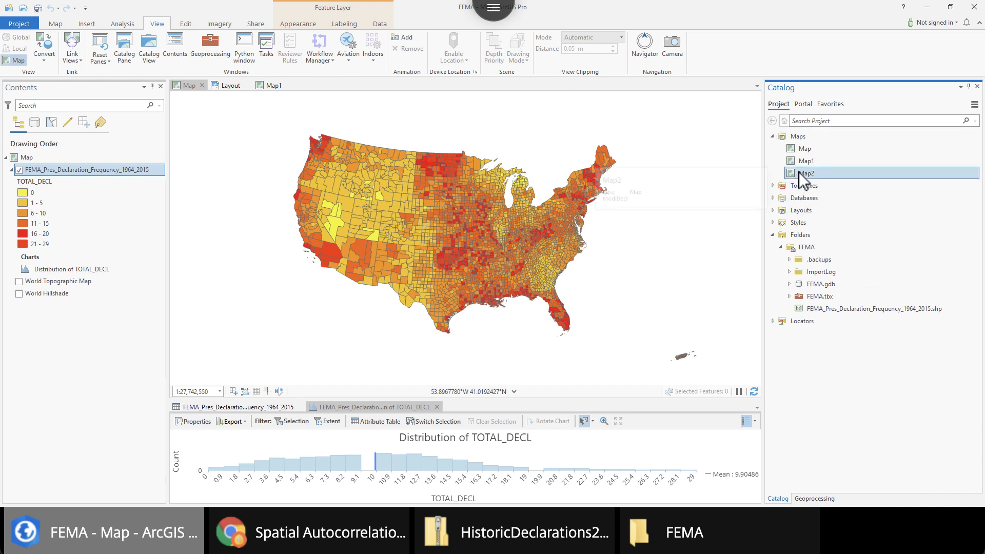
double_click(799, 173)
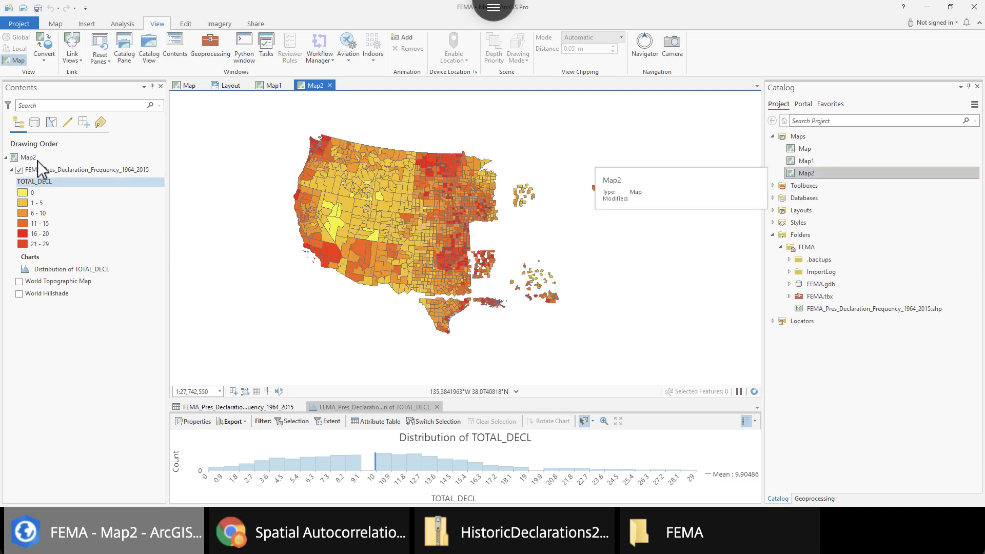
- Set the new map copy's coordinate system to the projected Hawaii Albers Equal Area Conic for continental North America
right_click(24, 157)
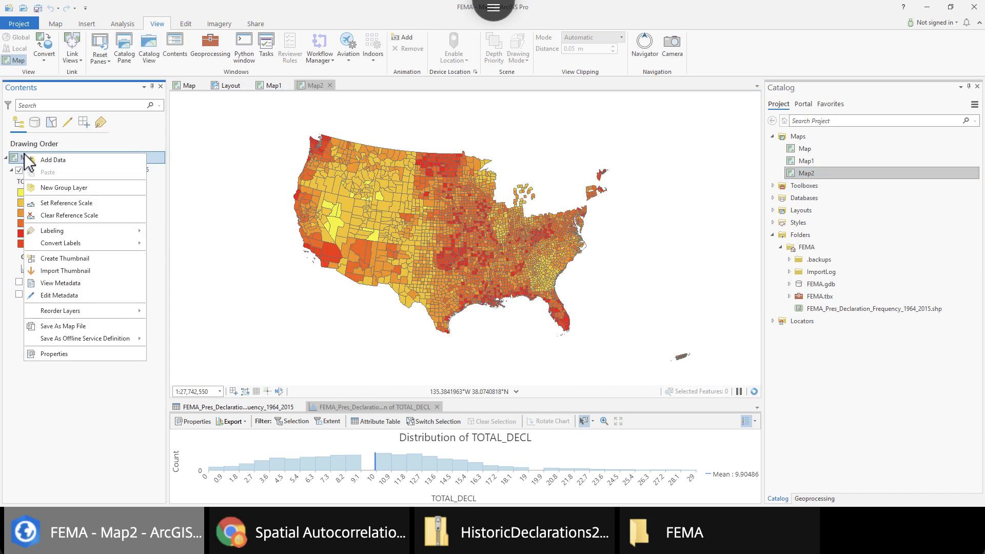
left_click(81, 353)
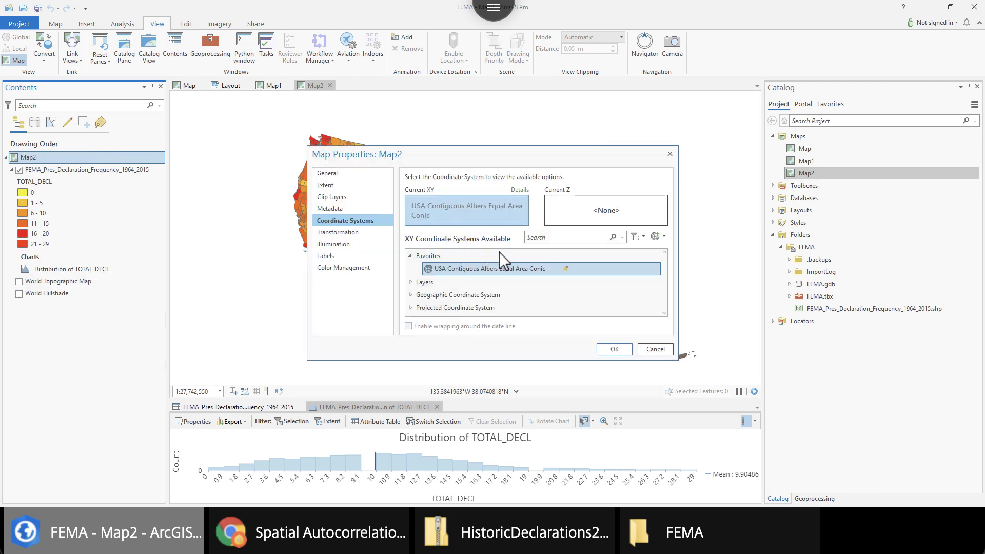
left_click(546, 239)
type("hawaii")
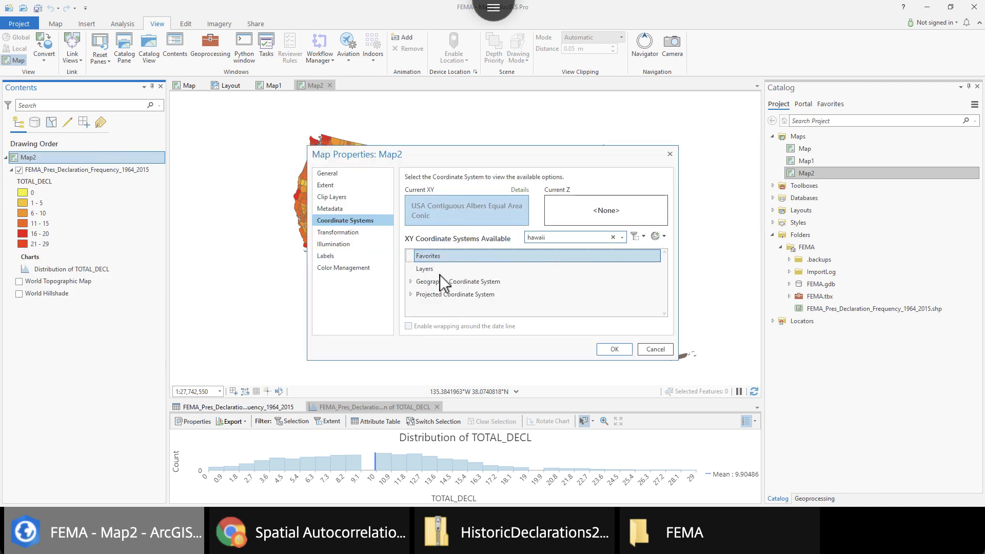
left_click(411, 294)
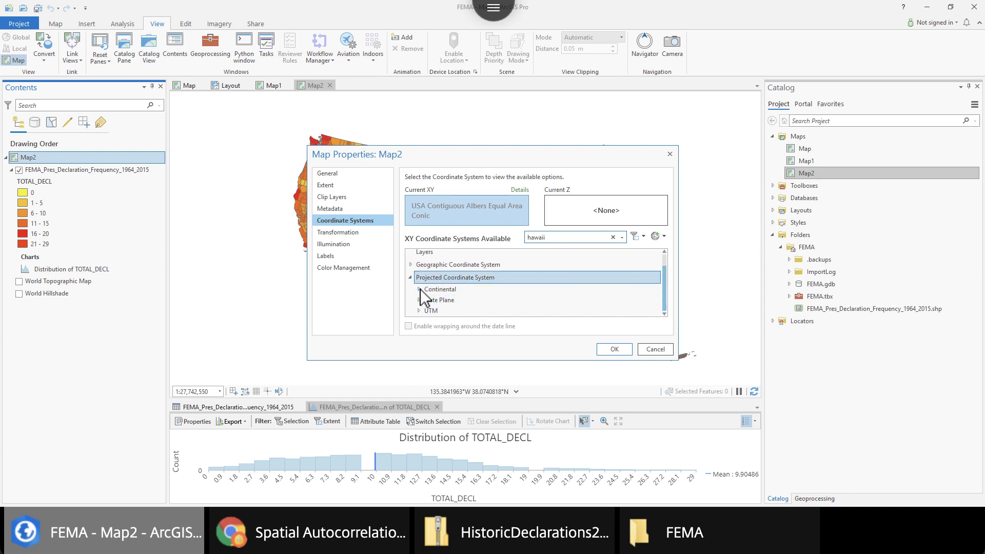
left_click(418, 289)
left_click(426, 300)
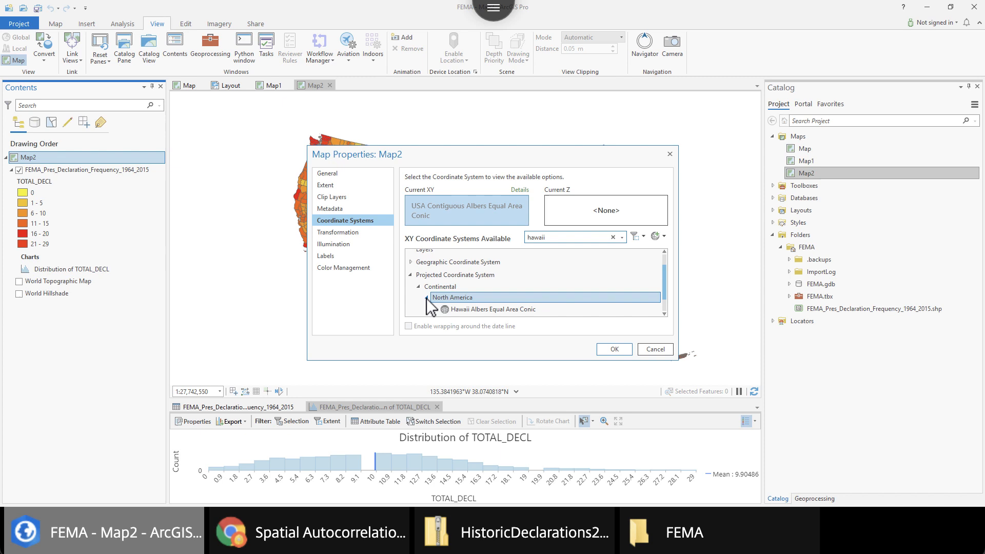
left_click(468, 310)
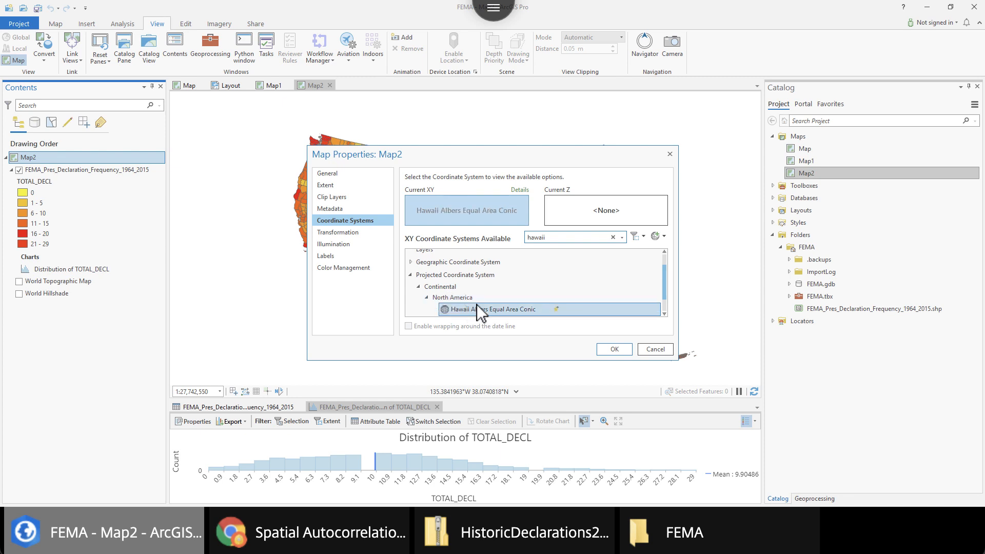
left_click(615, 350)
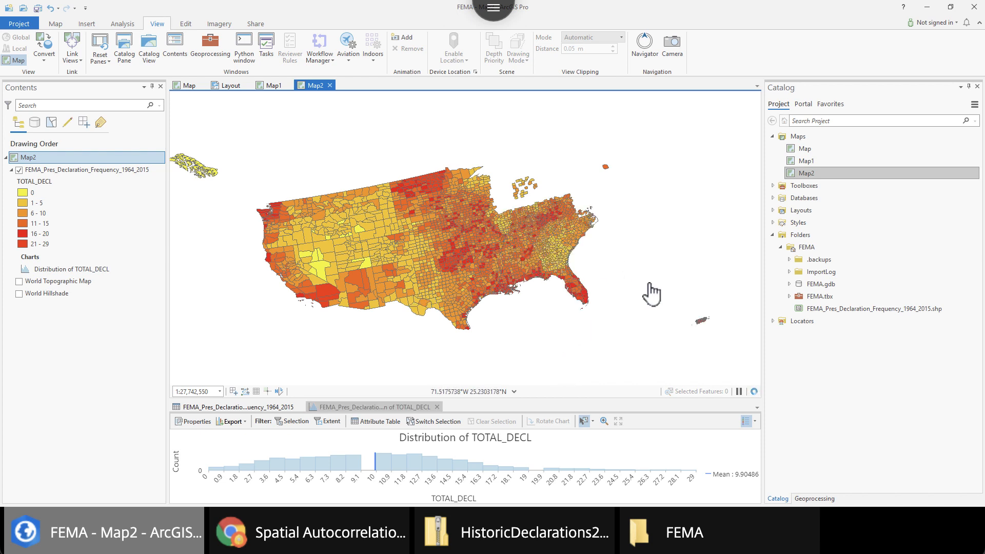
- Zoom the new map copy to the main Hawaiian islands, at a scale of about 1:6,690,000
scroll(652, 294, "down", 3)
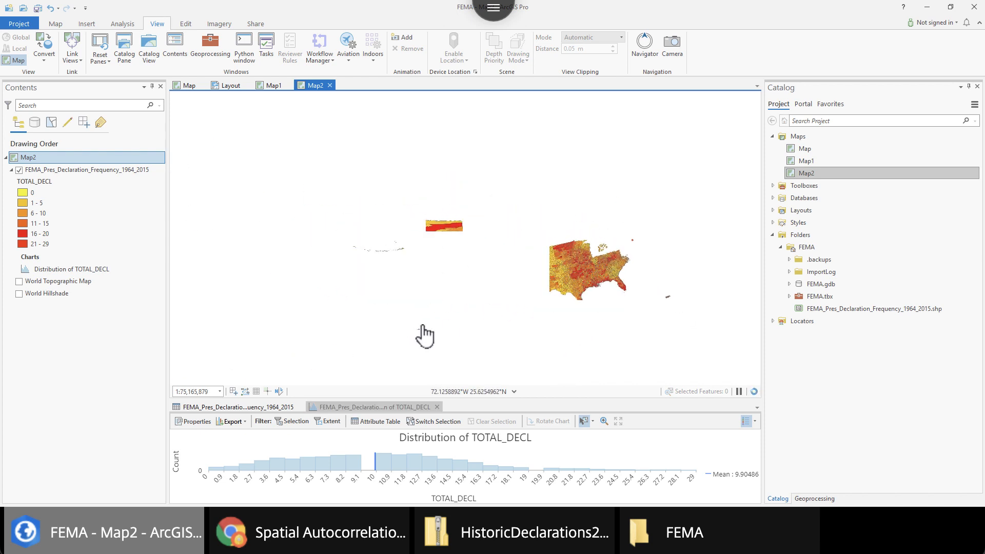
scroll(426, 349, "up", 5)
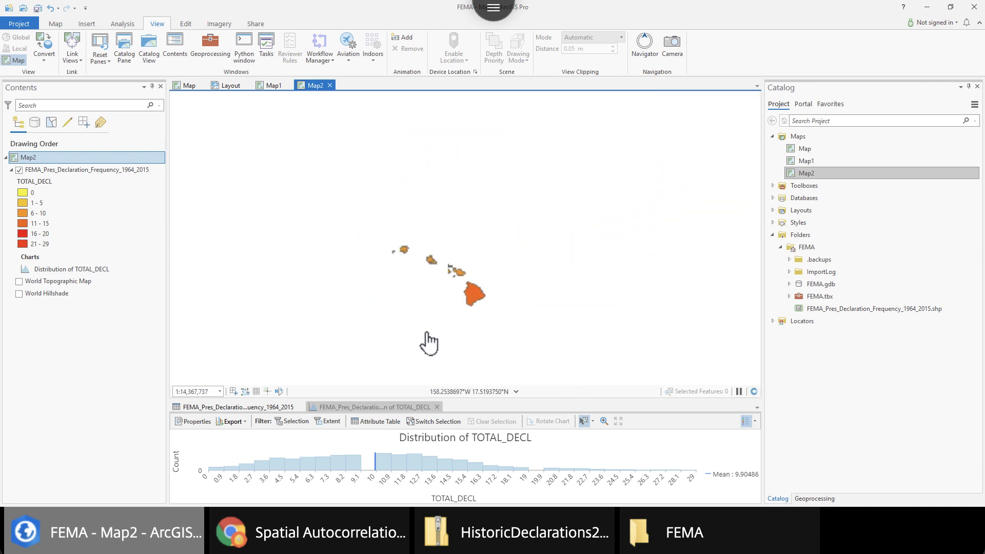
scroll(428, 341, "up", 2)
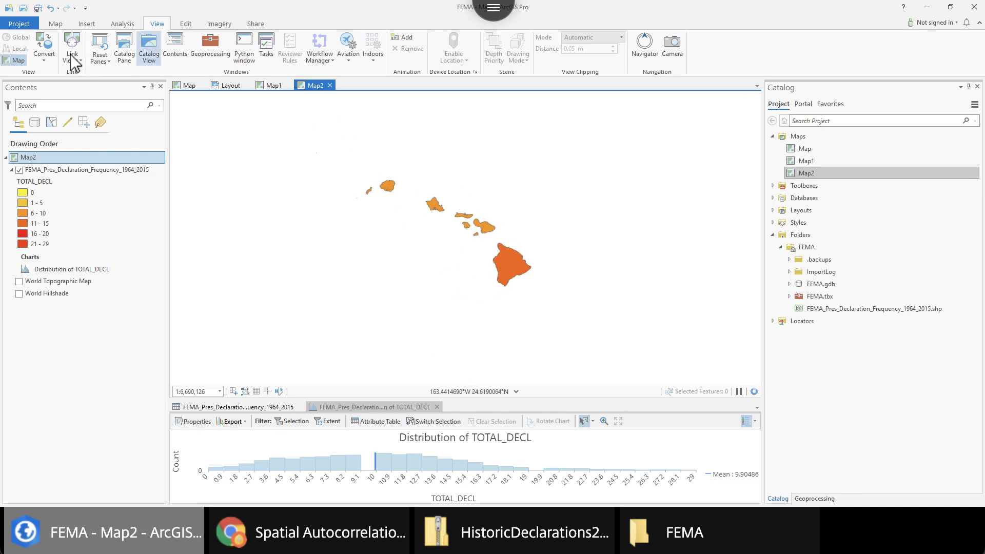
- Insert a map frame of Map2's 1:6,690,126 extent in the layout, about 2 inches wide, flush against the Alaska inset's right edge
left_click(186, 85)
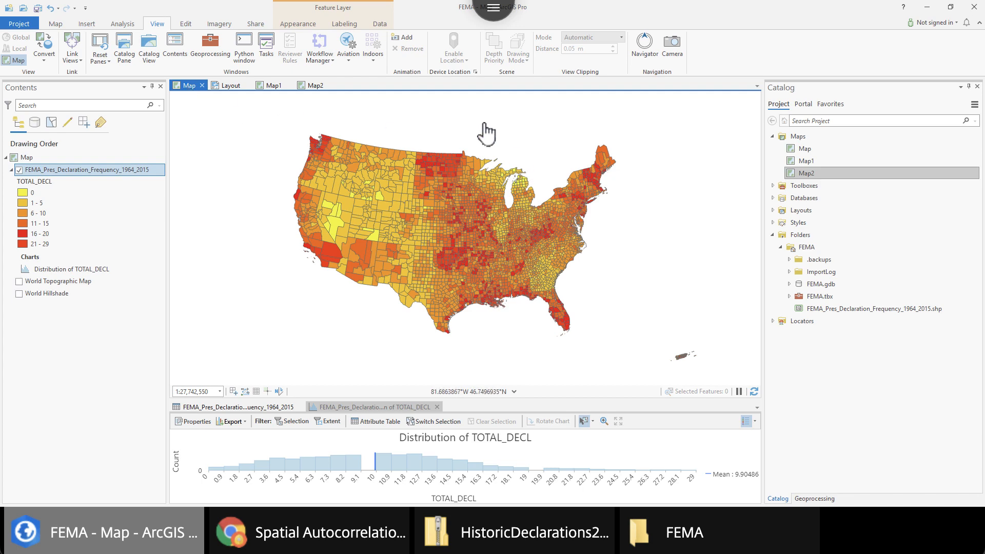
left_click(226, 85)
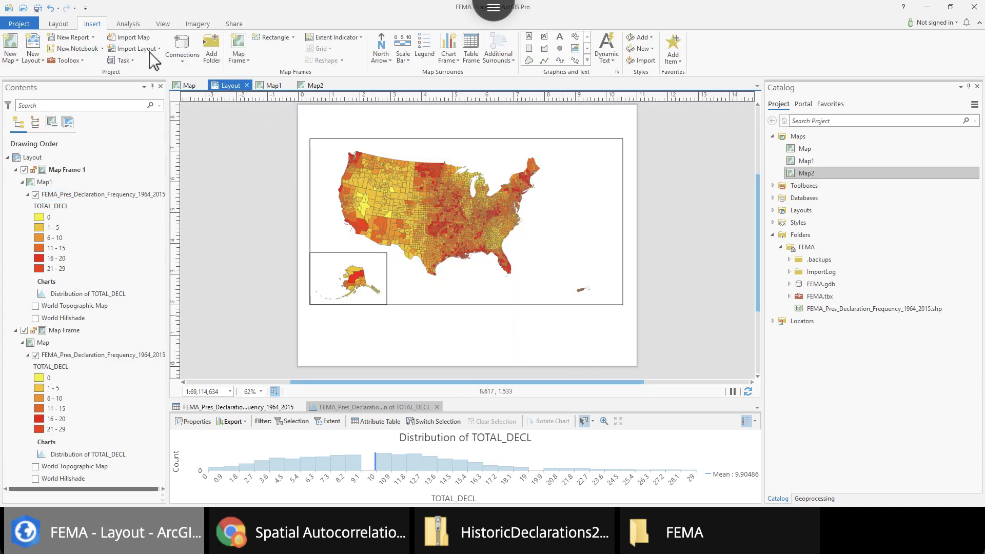
left_click(242, 54)
left_click(340, 269)
left_click_drag(397, 279, 457, 308)
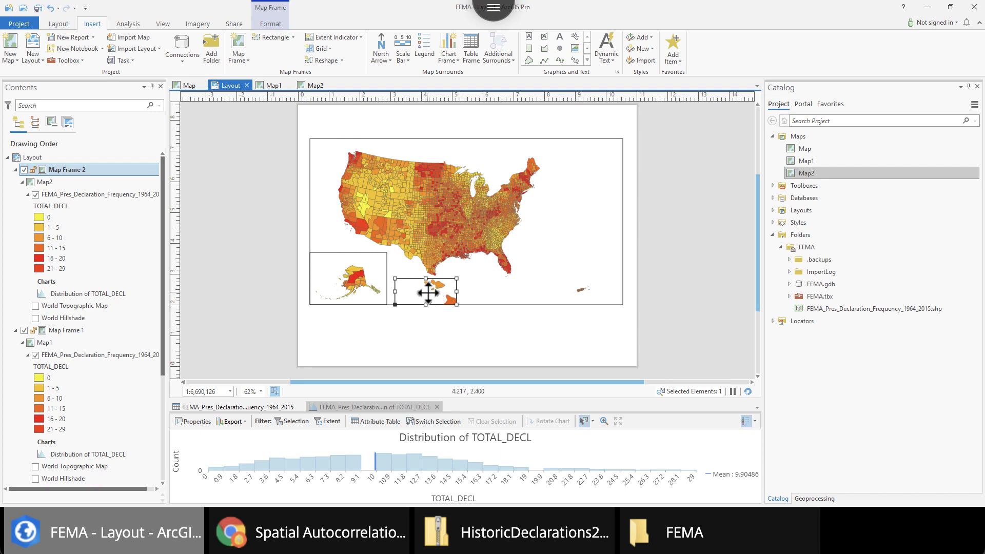
left_click_drag(425, 292, 416, 292)
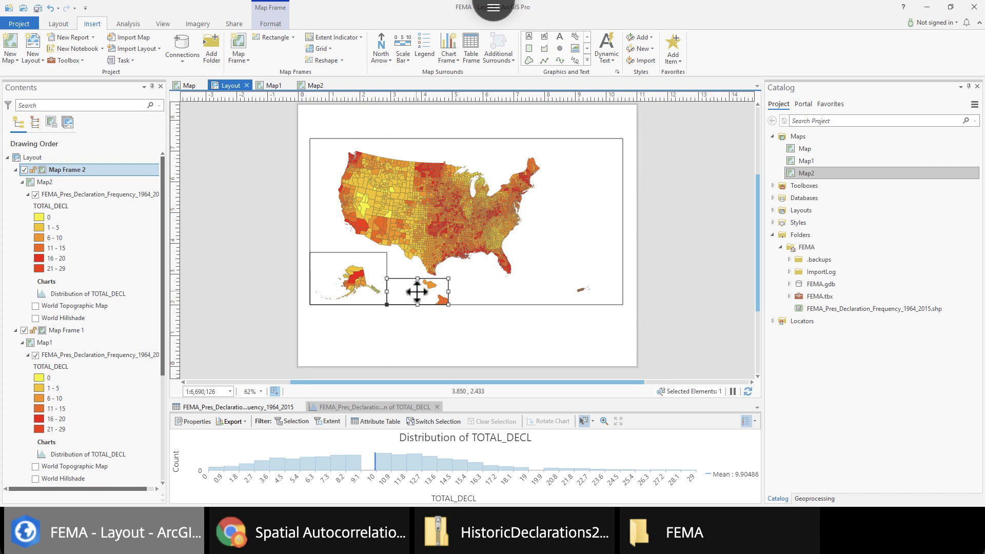
- Activate the Hawaii inset frame, zoom it out to about 1:22,500,000 so all main islands fit, and return to the layout
right_click(417, 291)
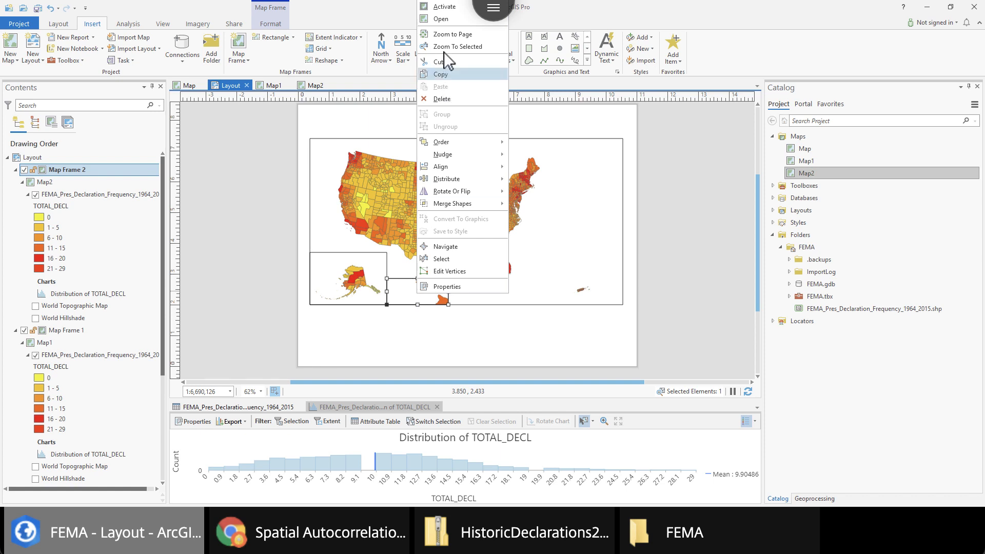
left_click(451, 9)
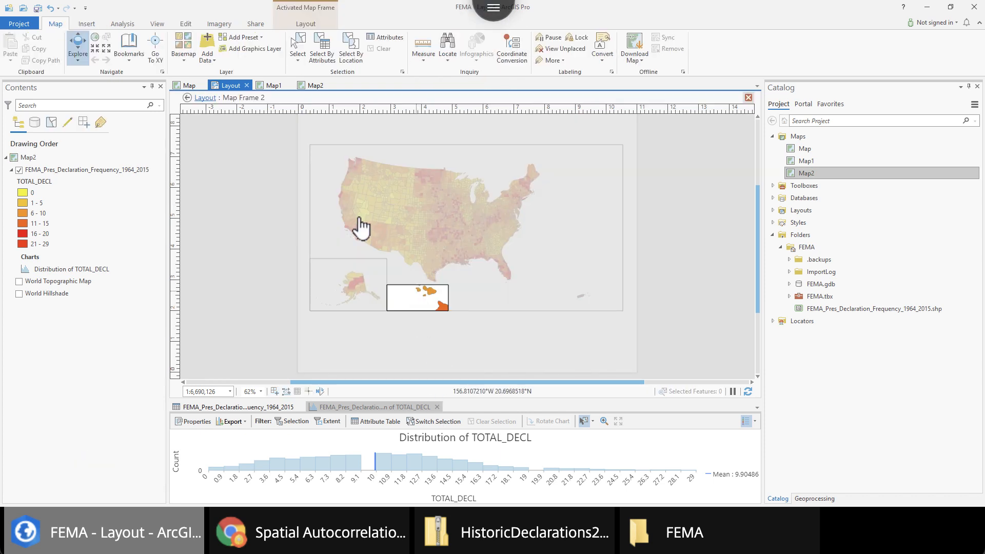
scroll(423, 302, "up", 1)
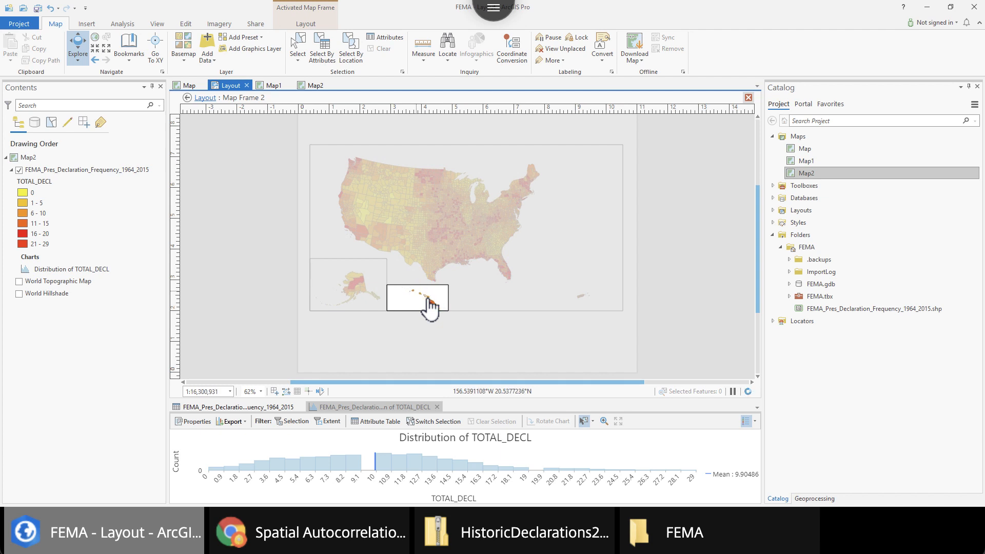
scroll(431, 308, "up", 1)
left_click(205, 98)
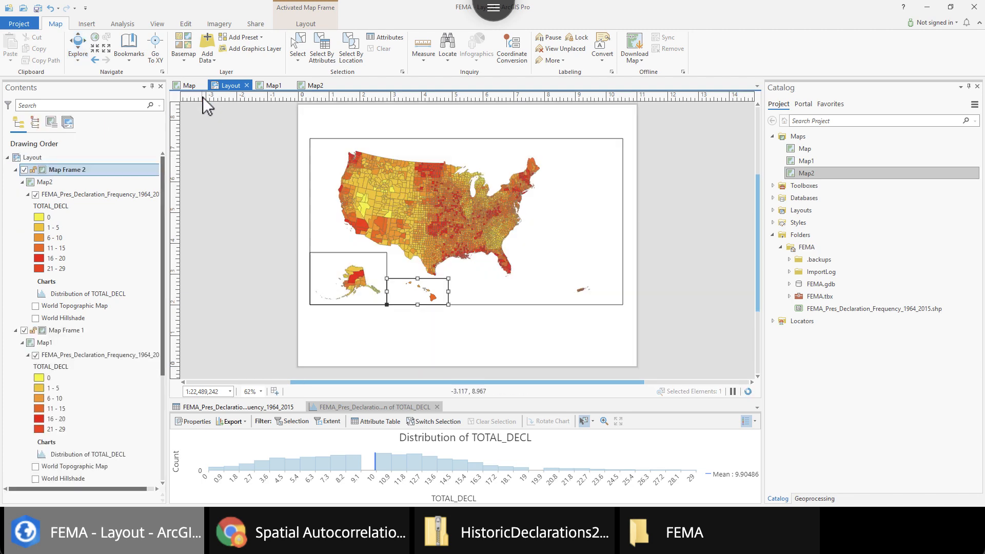
left_click(491, 356)
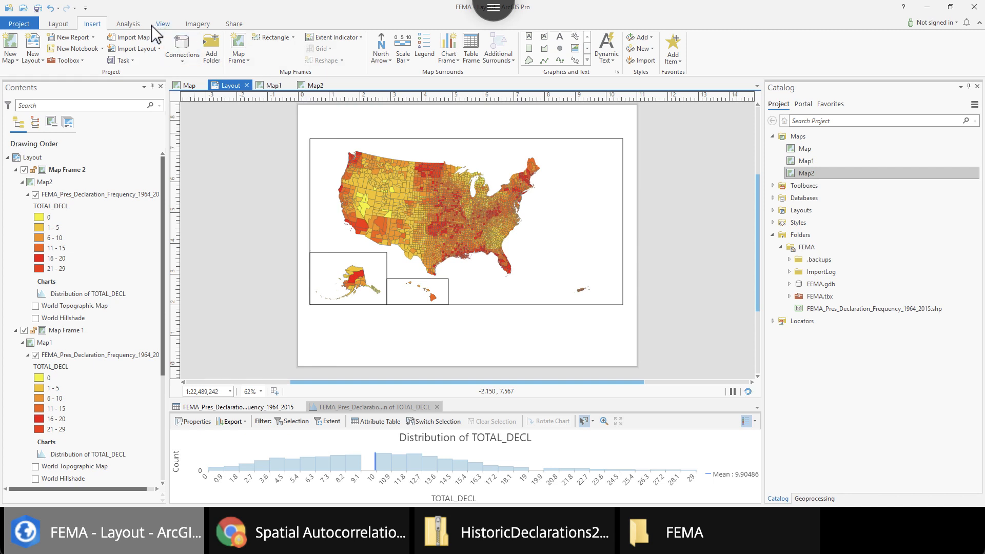
- Insert a legend about 2.5 inches wide and 1.6 inches high on the page below the Alaska inset
left_click(120, 21)
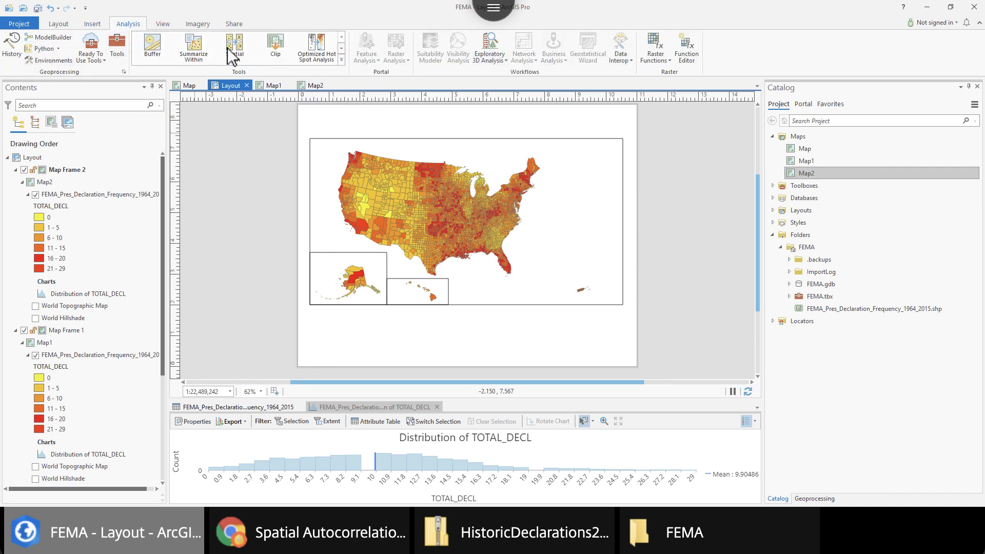
left_click(92, 24)
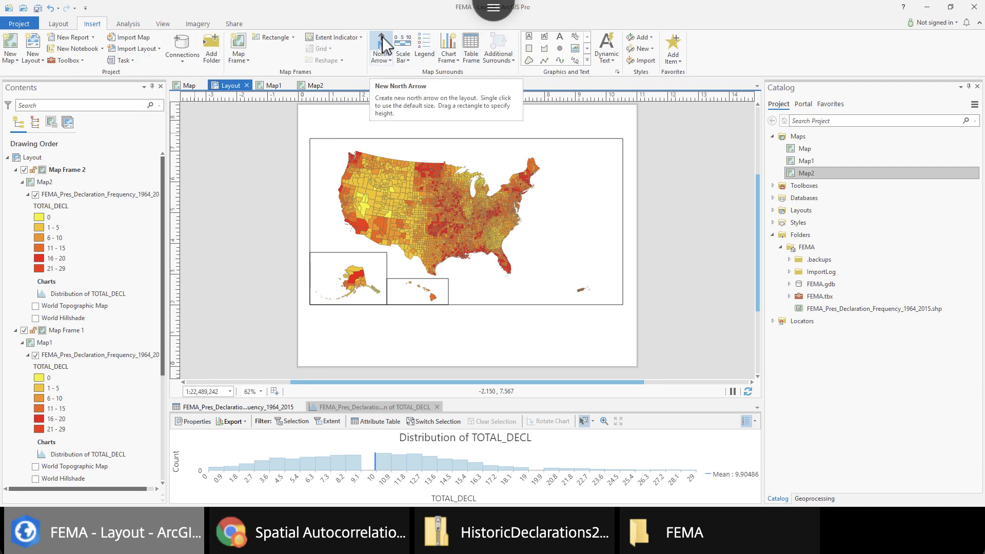
left_click(423, 47)
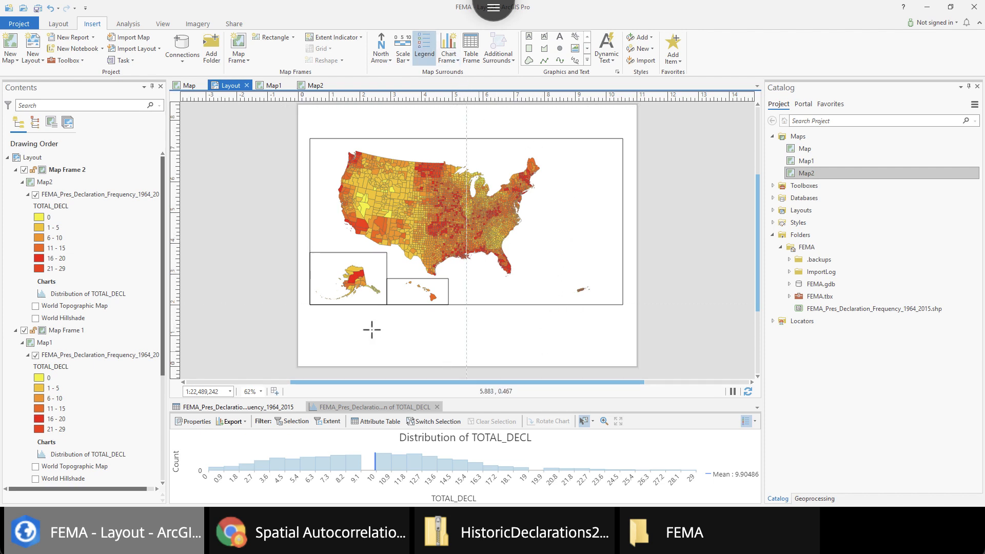
left_click_drag(311, 318, 386, 366)
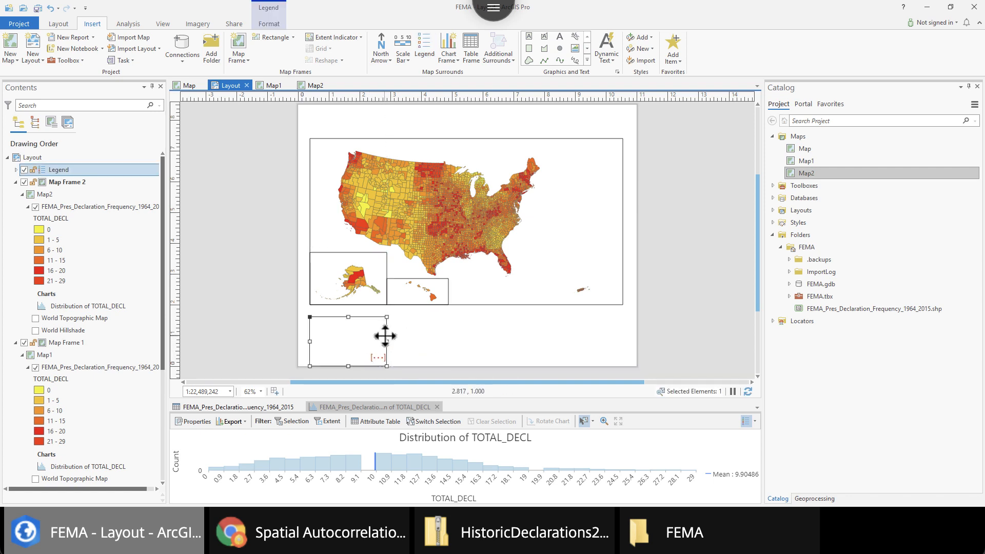
- Widen the legend to about 3.7 inches, make it taller, and place it just below the main map frame
left_click_drag(387, 344, 422, 344)
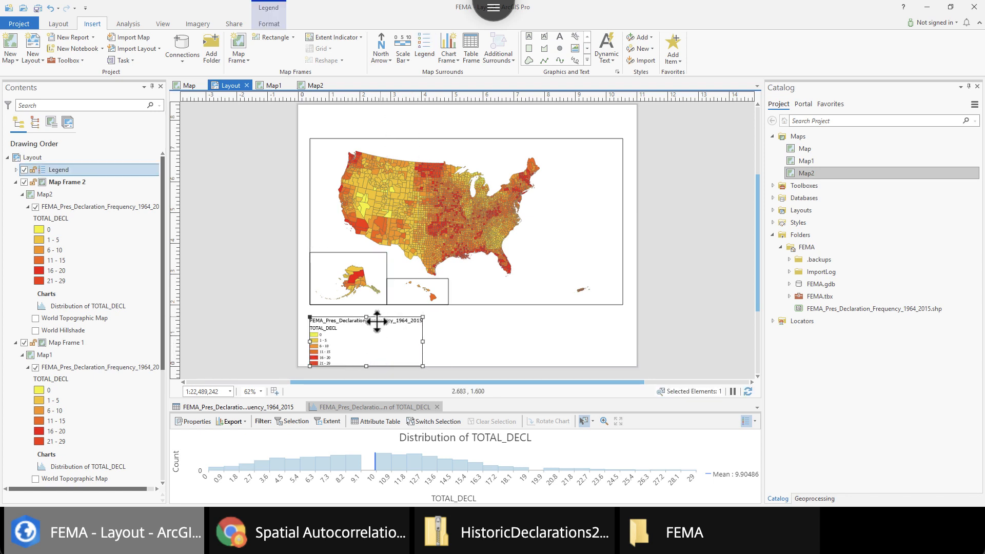
left_click_drag(368, 317, 367, 292)
left_click_drag(325, 320, 326, 337)
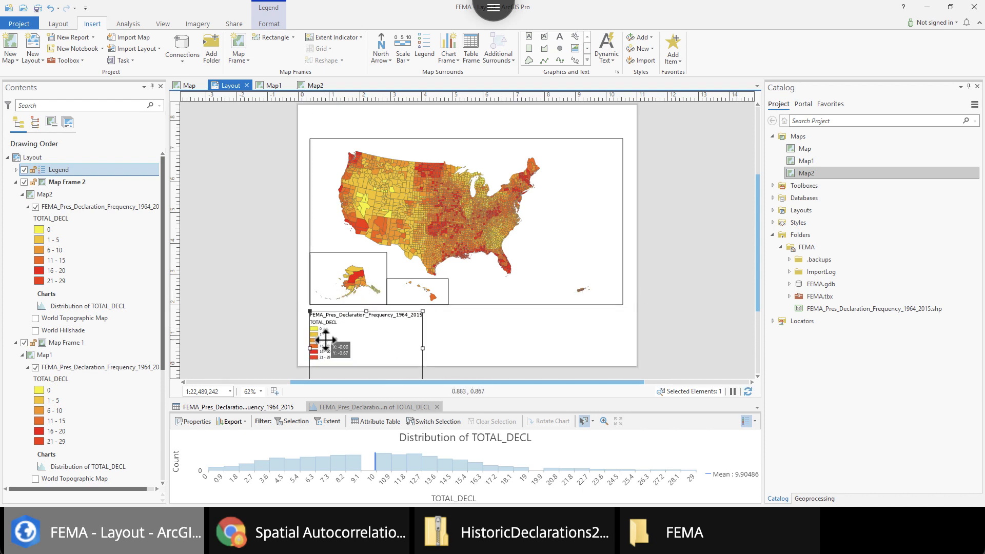
left_click(466, 332)
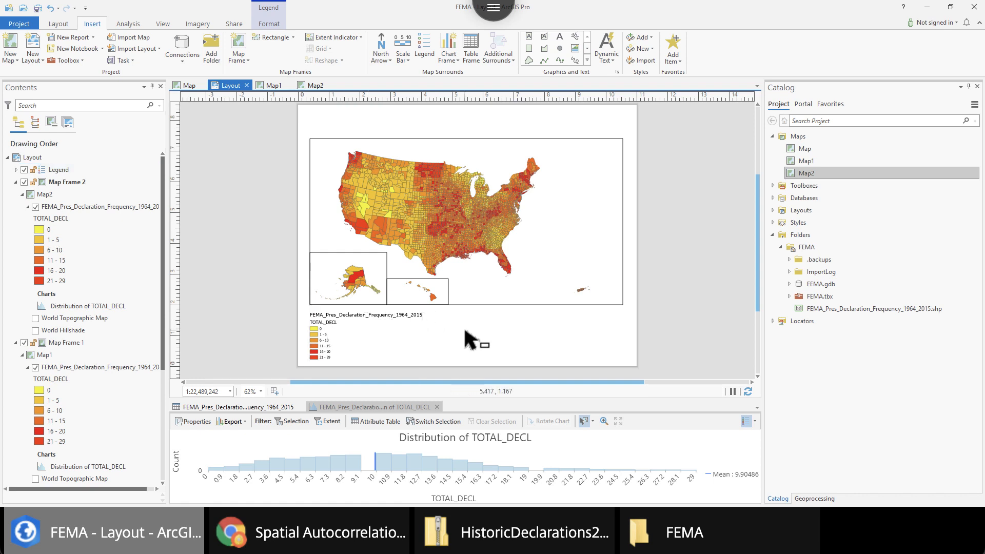
- Hide the layer name and headings in the legend's FEMA_Pres_Declaration_Frequency_1964_2015 item, leaving only its class patches and labels
right_click(397, 317)
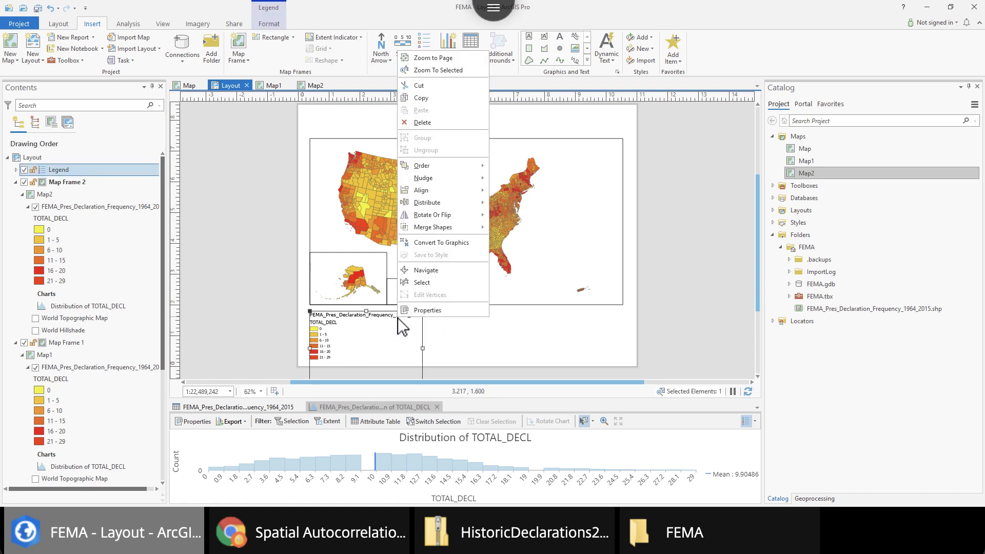
left_click(448, 309)
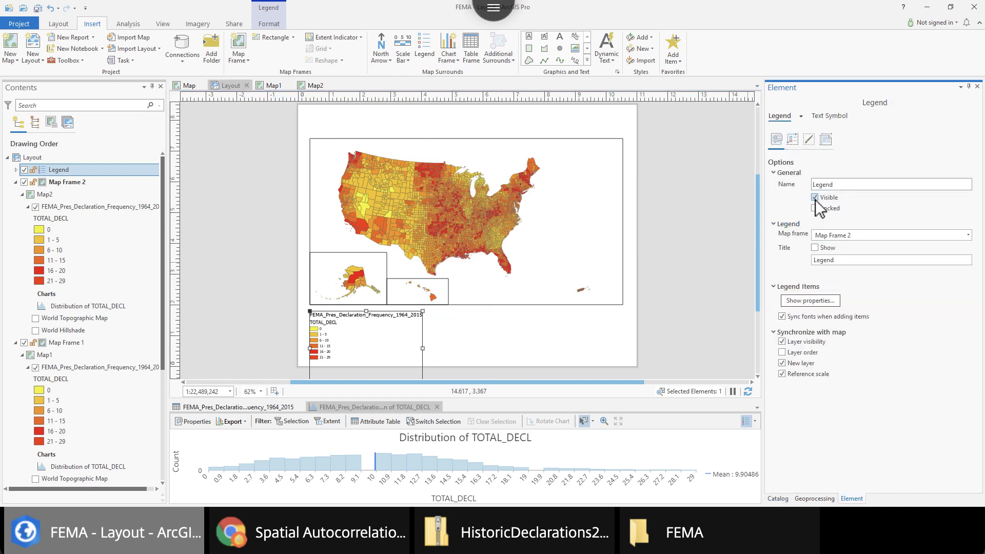
left_click(814, 198)
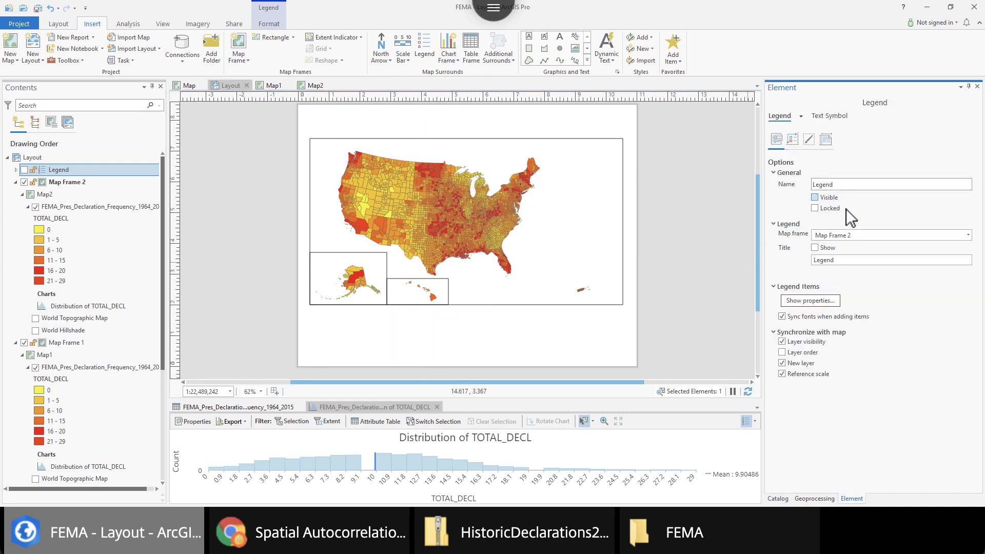
left_click(817, 198)
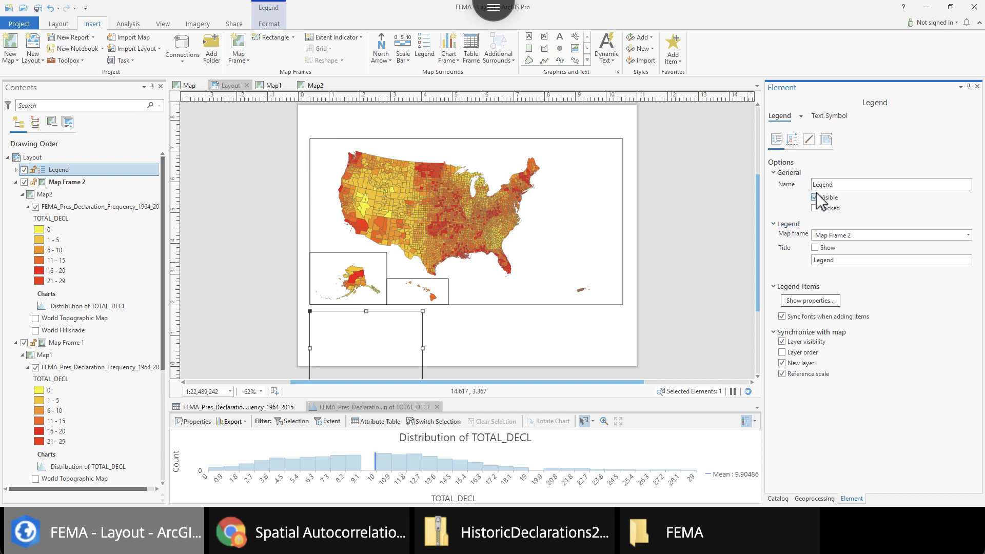
left_click(821, 302)
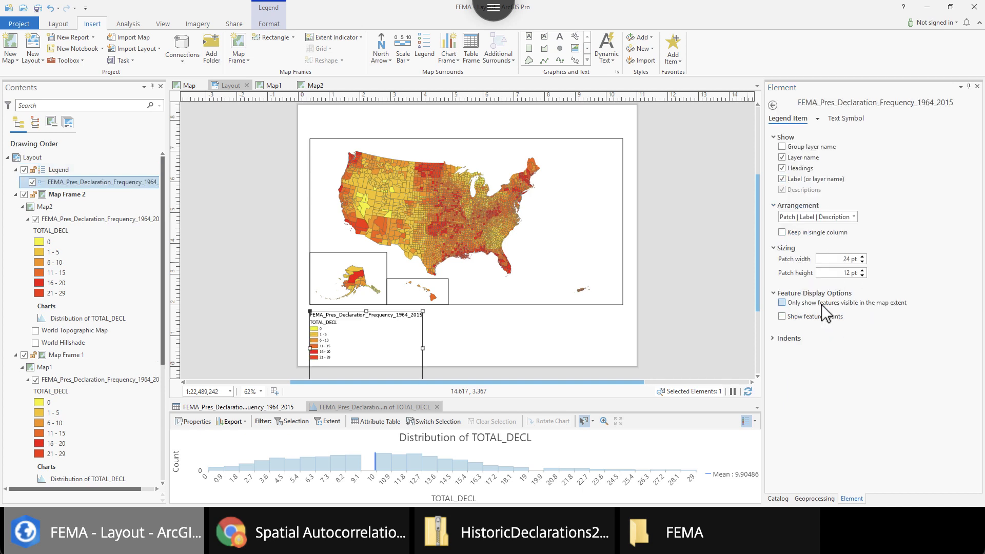
left_click(783, 158)
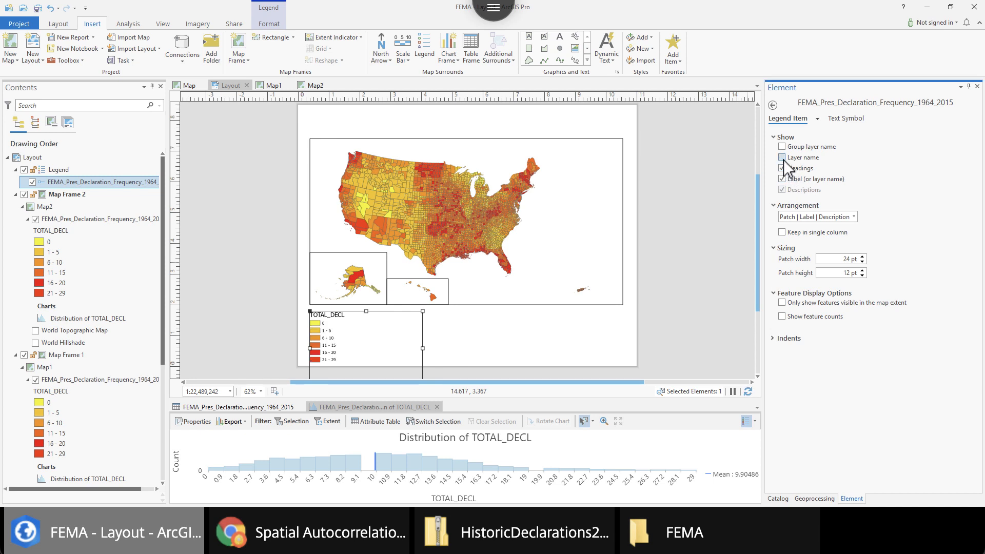
left_click(783, 168)
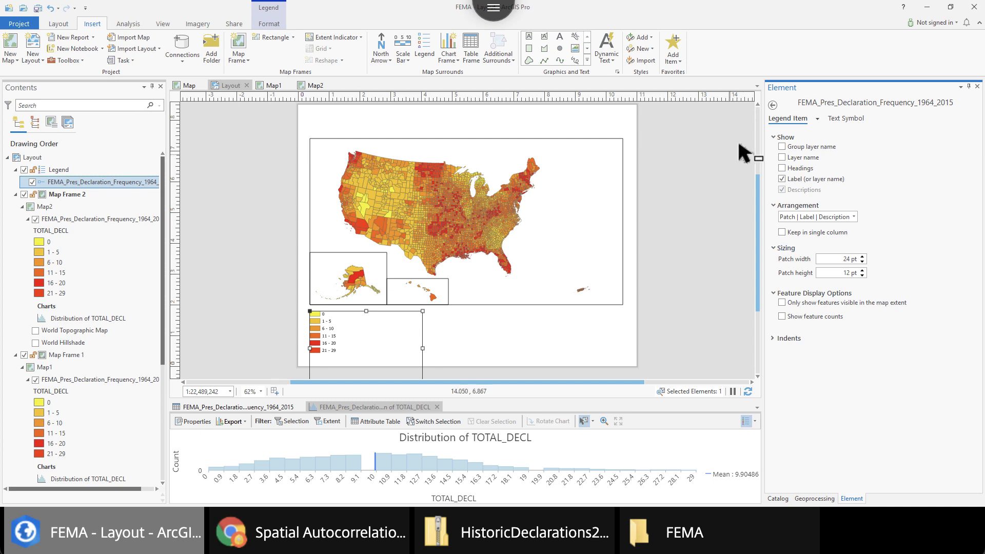
- Shift the legend slightly down, keeping its left edge aligned with the main map frame, and deselect it
left_click(328, 336)
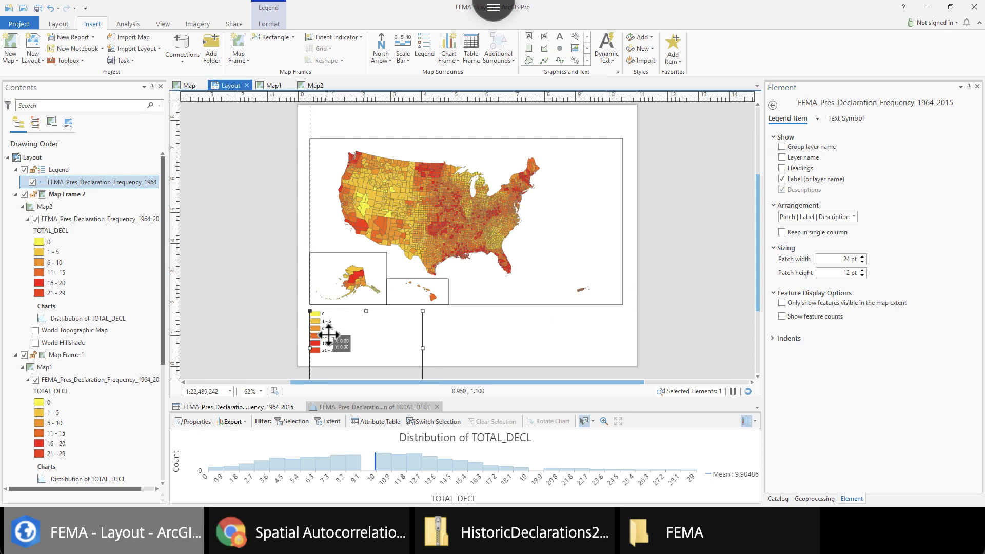
left_click_drag(329, 336, 319, 338)
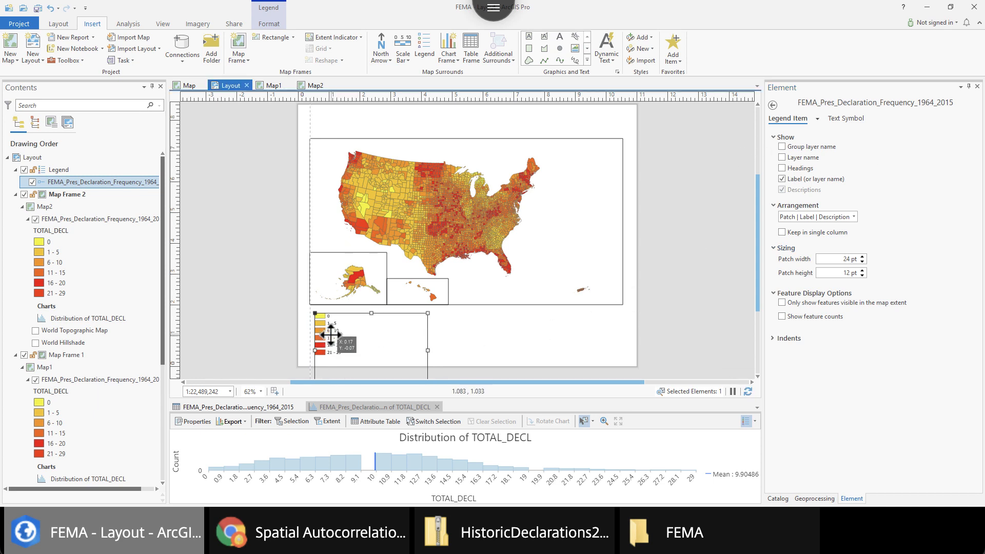
left_click(482, 323)
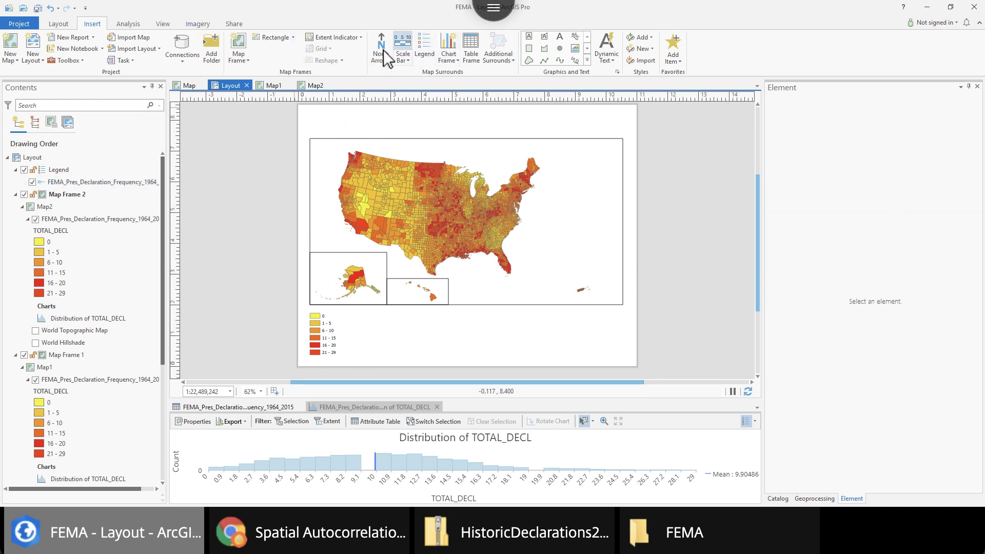
- Insert a straight text element on the page beside the legend, below the Hawaii inset, reading FEMA
left_click(559, 34)
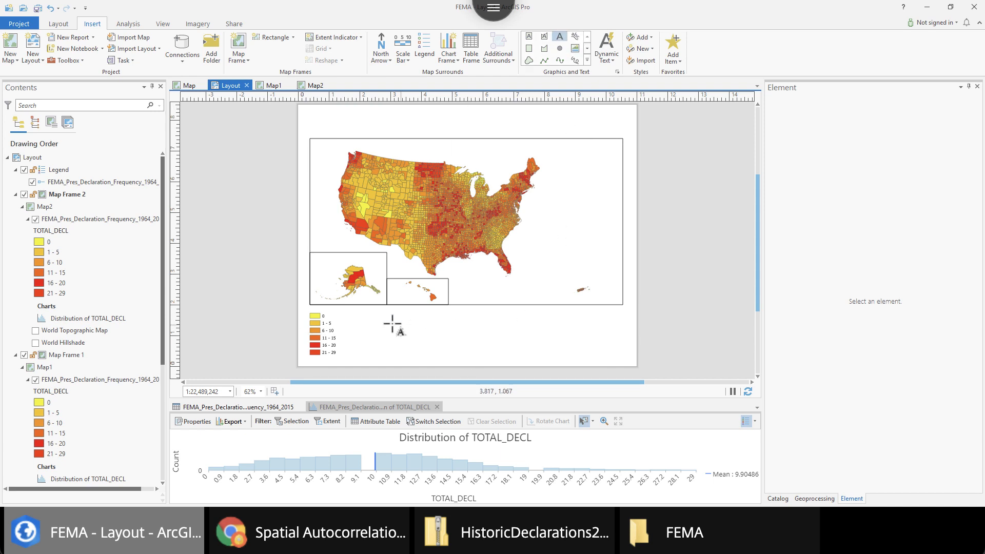
left_click_drag(389, 322, 583, 352)
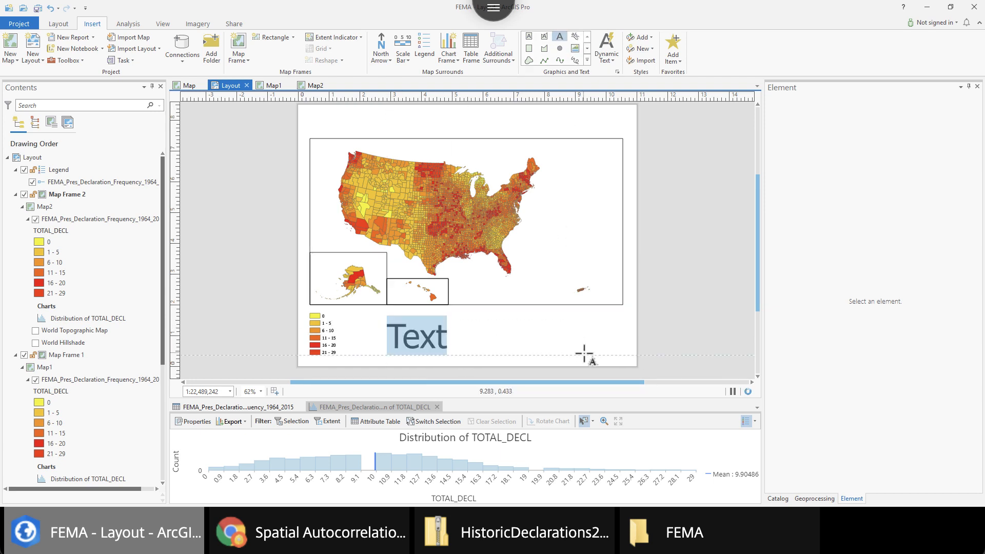
type("FEMA")
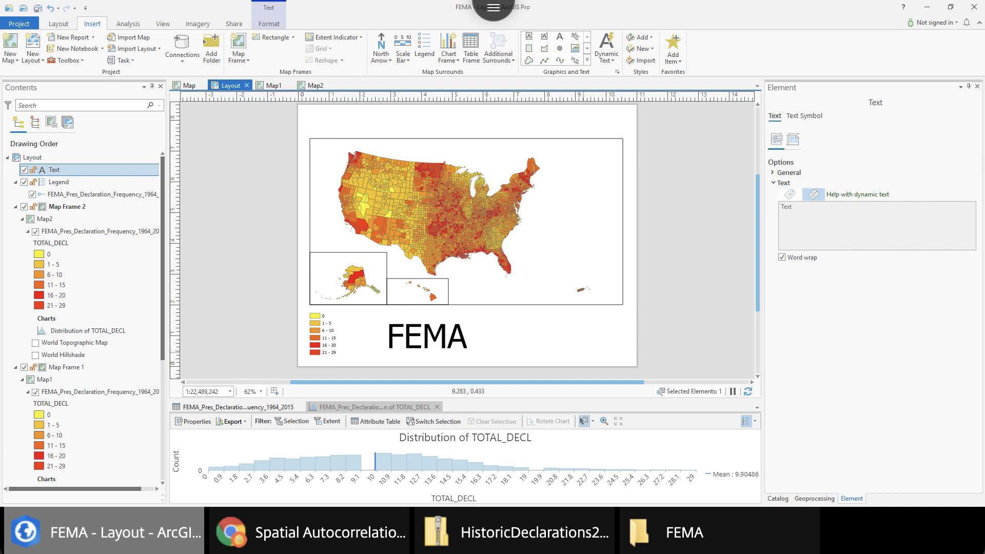
type(" DISATER")
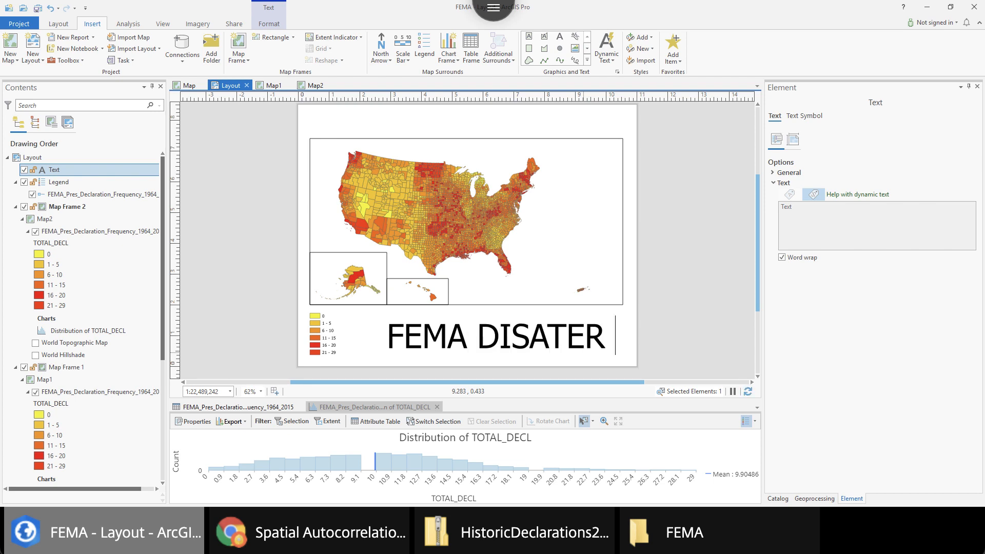
key("BackSpace")
key("BackSpace")
key("BackSpace")
key("BackSpace")
key("BackSpace")
key("BackSpace")
key("BackSpace")
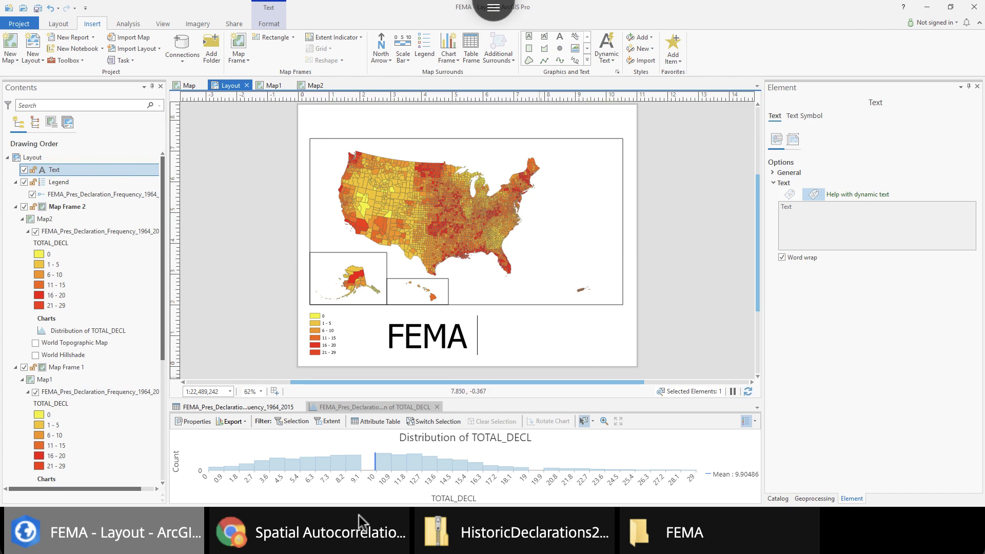
- Switch to Chrome and copy the name fema_presidential_declarations_frequency, without its year, from the HistoricDeclarations_meta.xml page
left_click(264, 529)
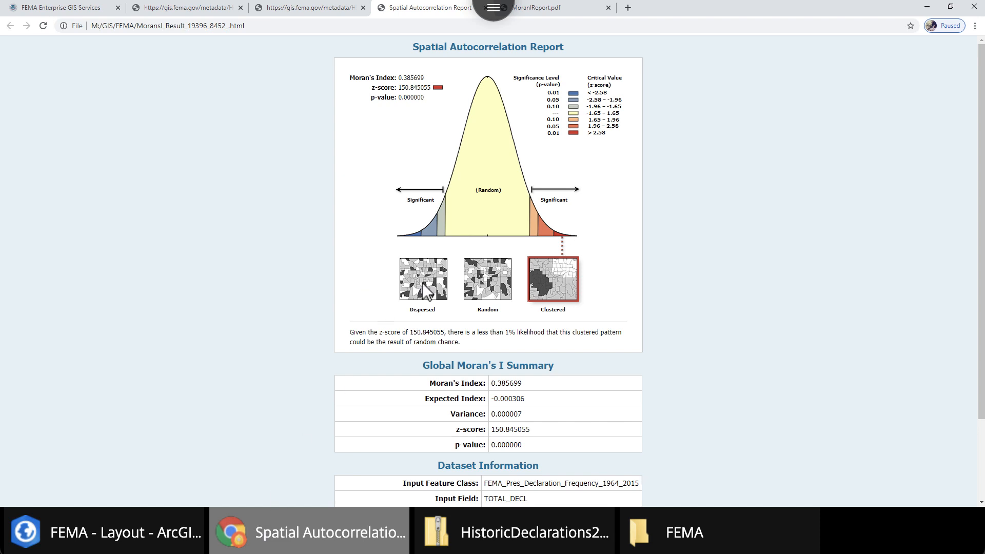
left_click(154, 8)
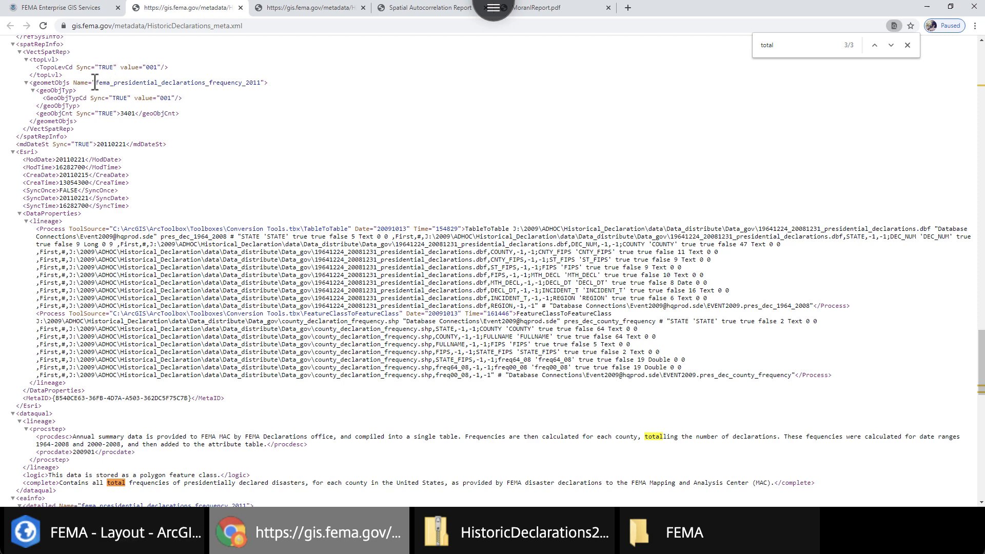
mouse_move(94, 83)
left_mouse_down()
mouse_move(215, 73)
mouse_move(273, 83)
mouse_move(102, 84)
left_mouse_up()
left_click(246, 84)
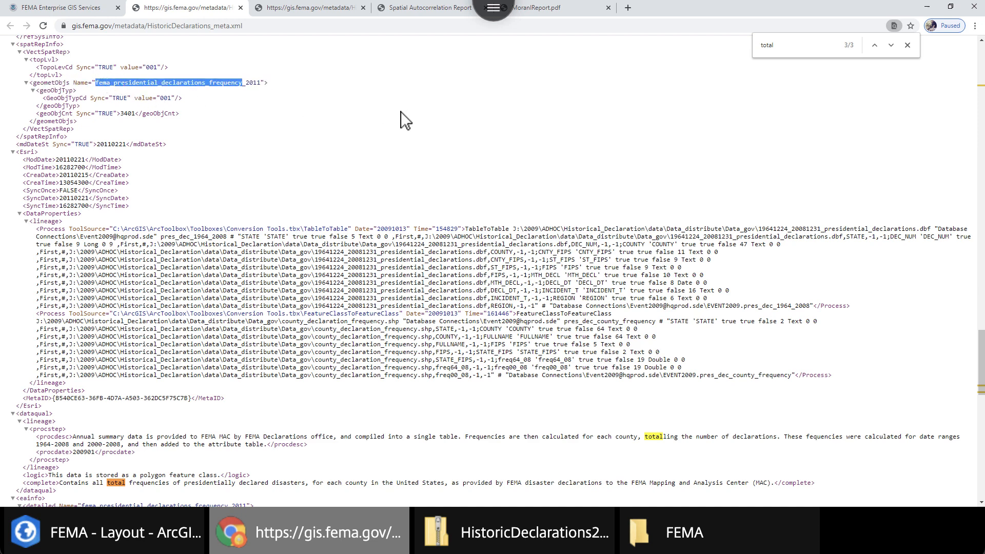
- Switch back to ArcGIS Pro and replace the text element's wording with the copied fema_presidential_declarations_frequency
left_click(119, 546)
double_click(447, 342)
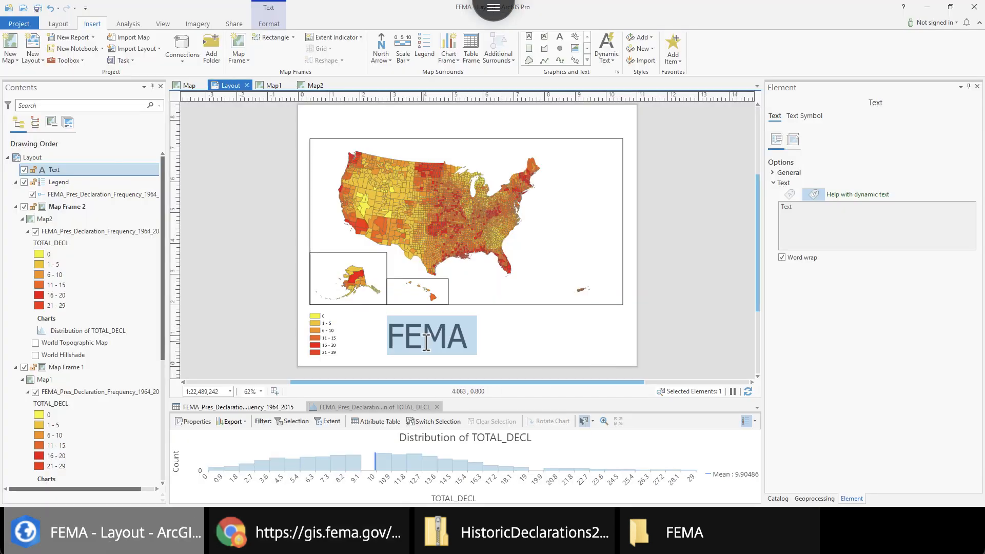
left_click(427, 343)
key("ctrl+v")
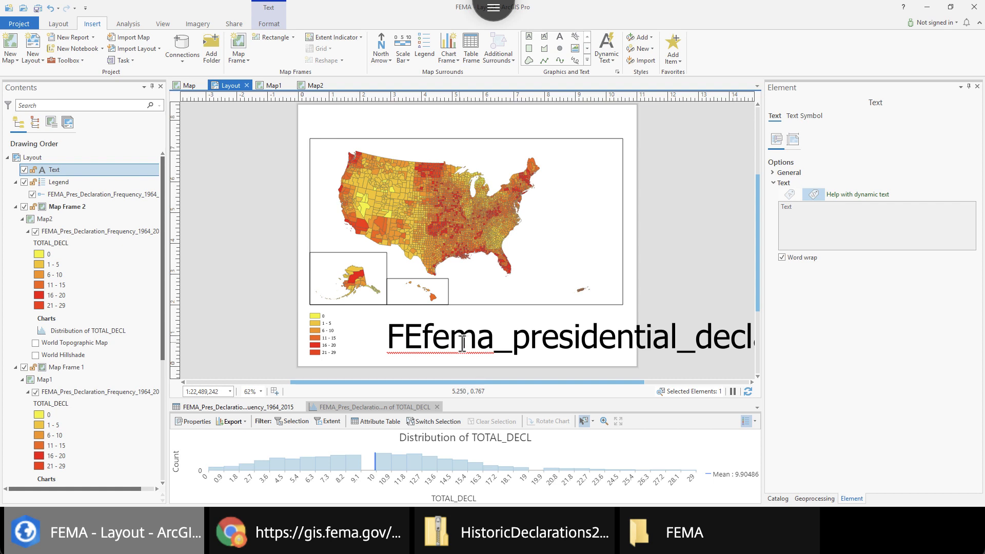
double_click(485, 344)
key("ctrl+v")
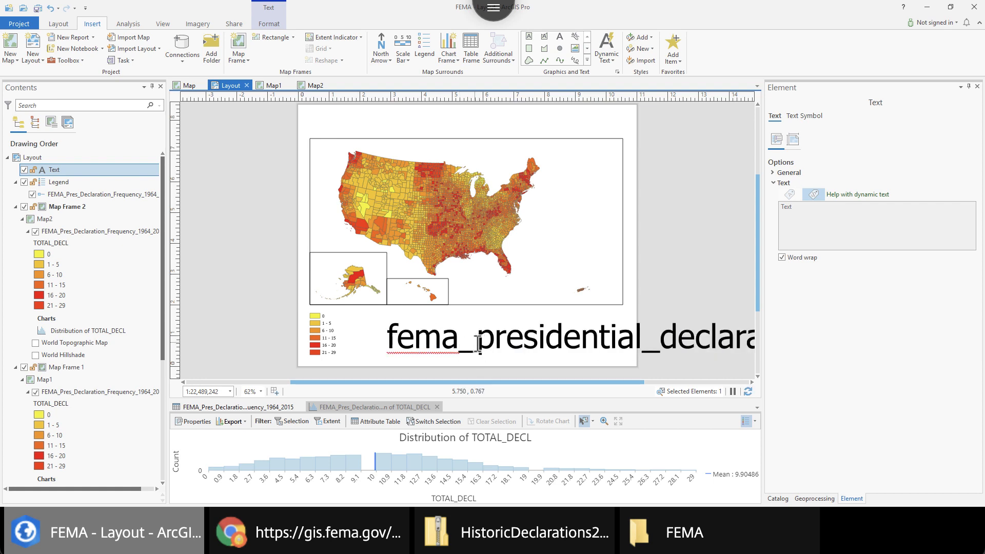
- Remove the fema_ prefix from the text and replace the underscore between presidential and declarations with a space
key("BackSpace")
key("BackSpace")
key("BackSpace")
key("BackSpace")
key("BackSpace")
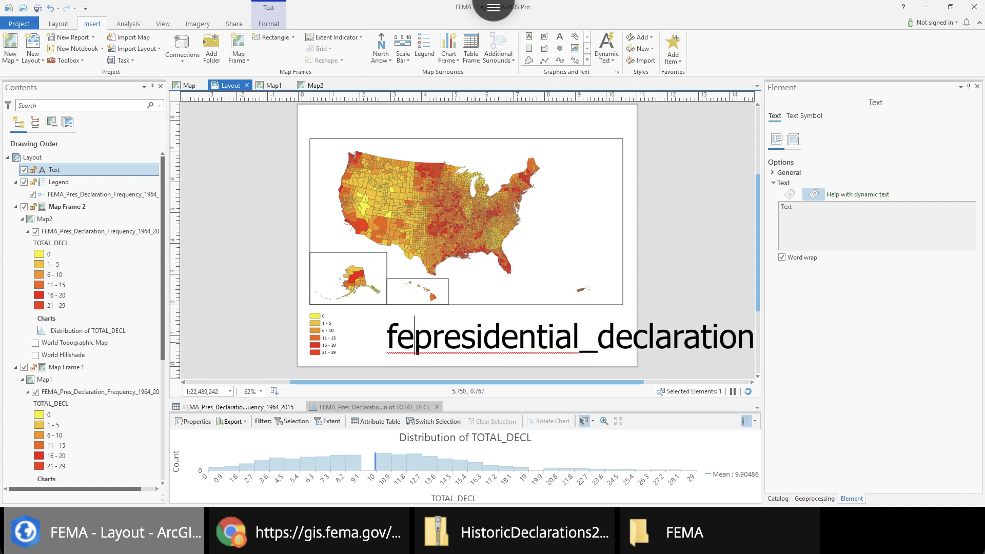
left_click(571, 349)
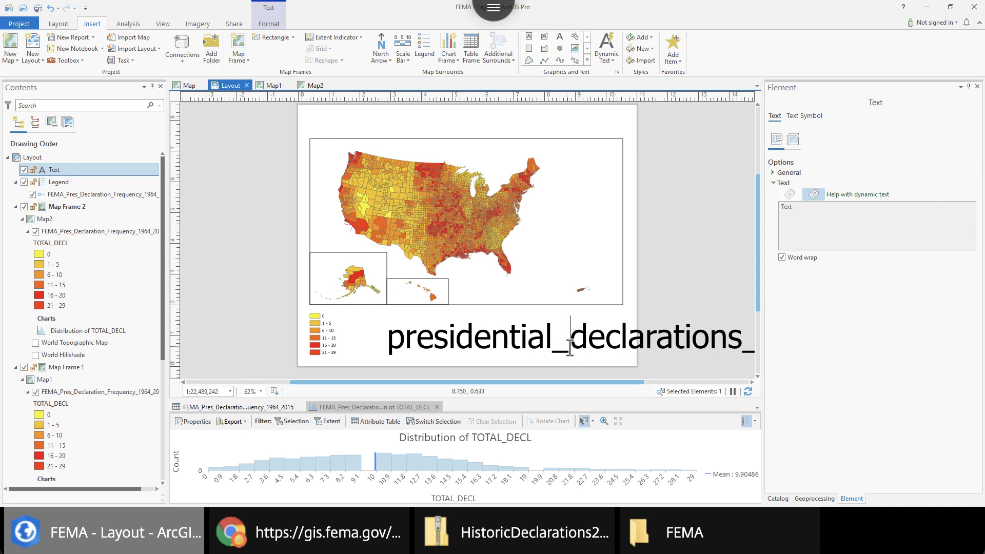
key("BackSpace")
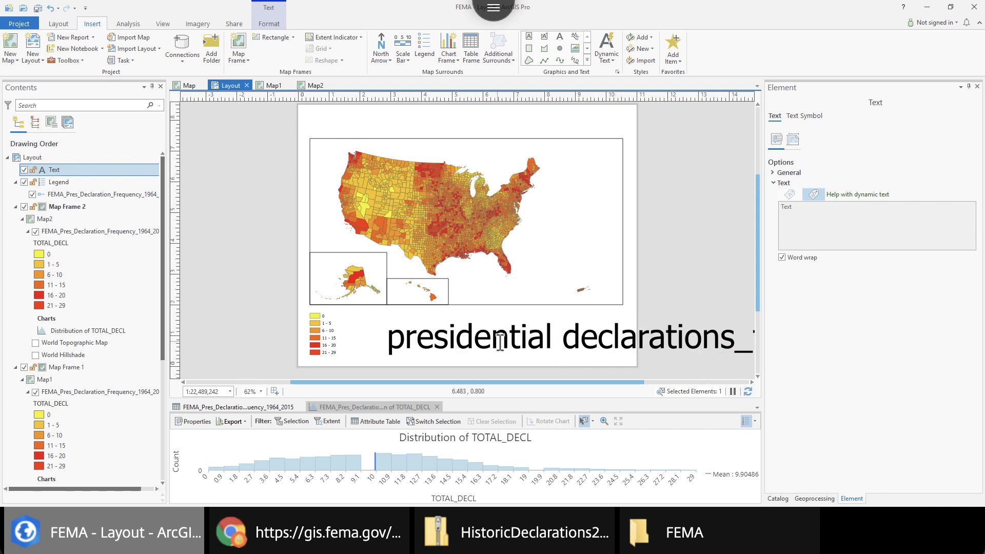
- Set the text element's font size to 24 pt and move it above the main map frame as the title
key("ctrl+a")
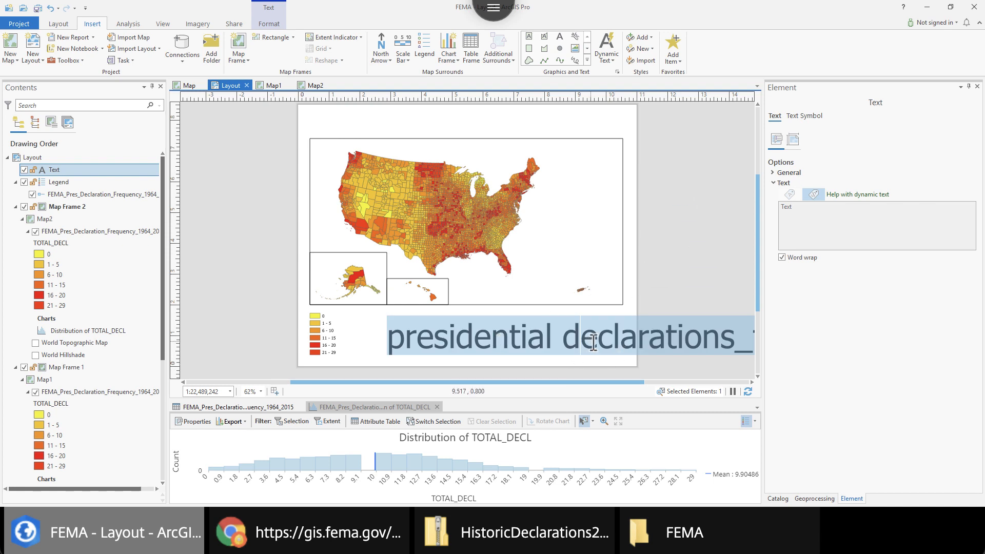
left_click(774, 173)
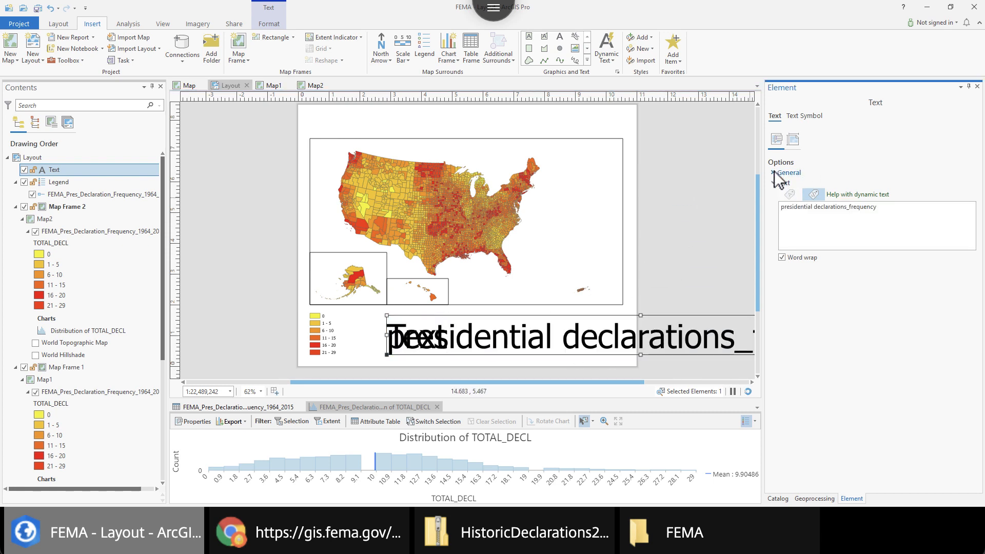
left_click(803, 115)
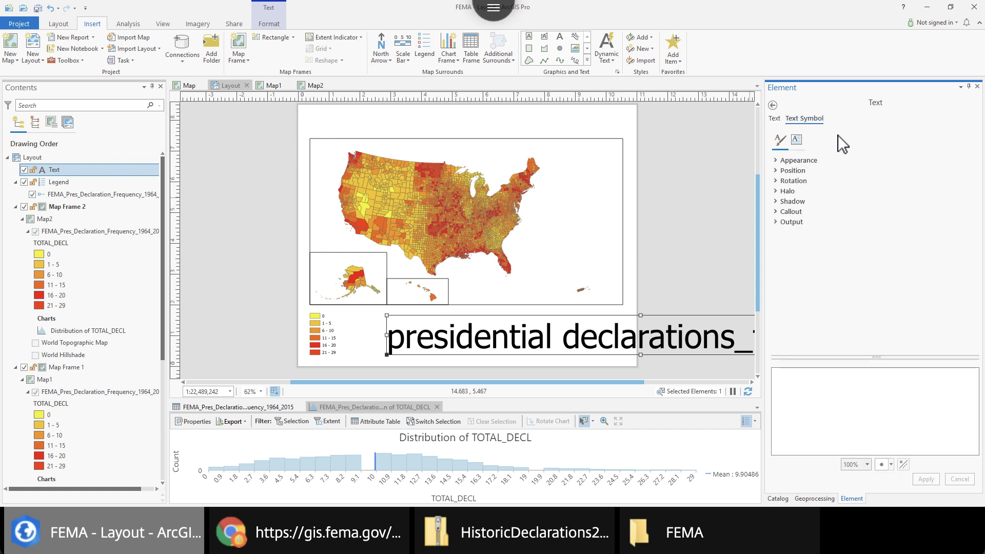
left_click(775, 161)
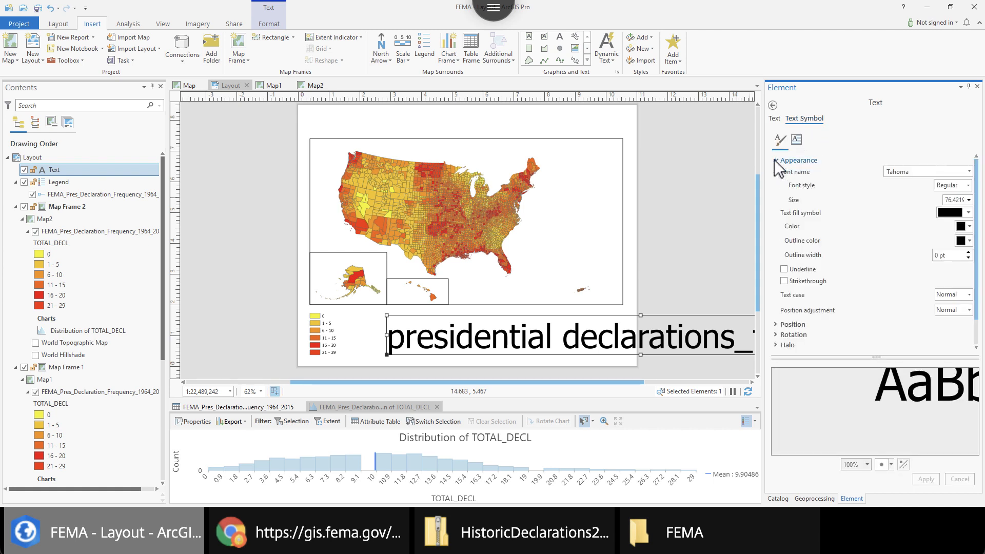
left_click(969, 200)
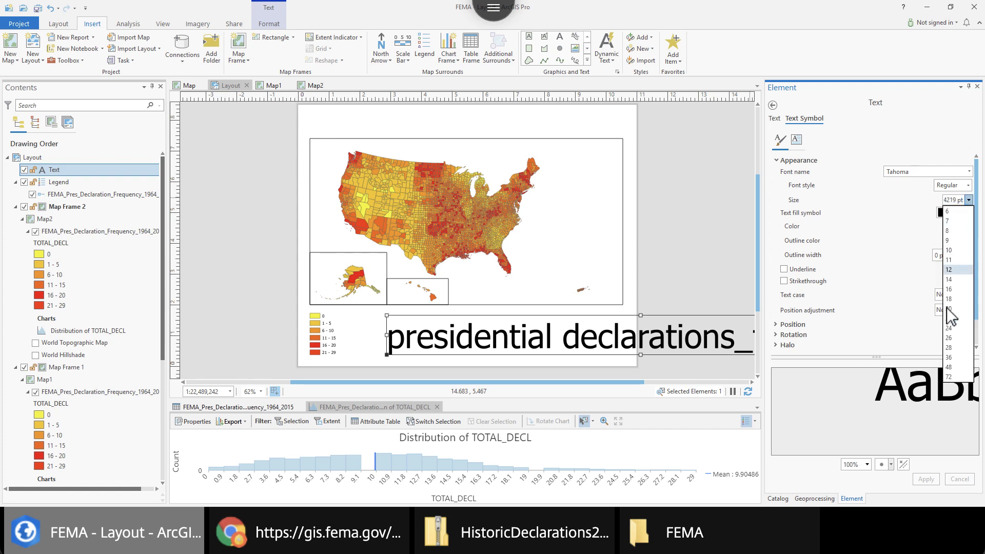
left_click(949, 330)
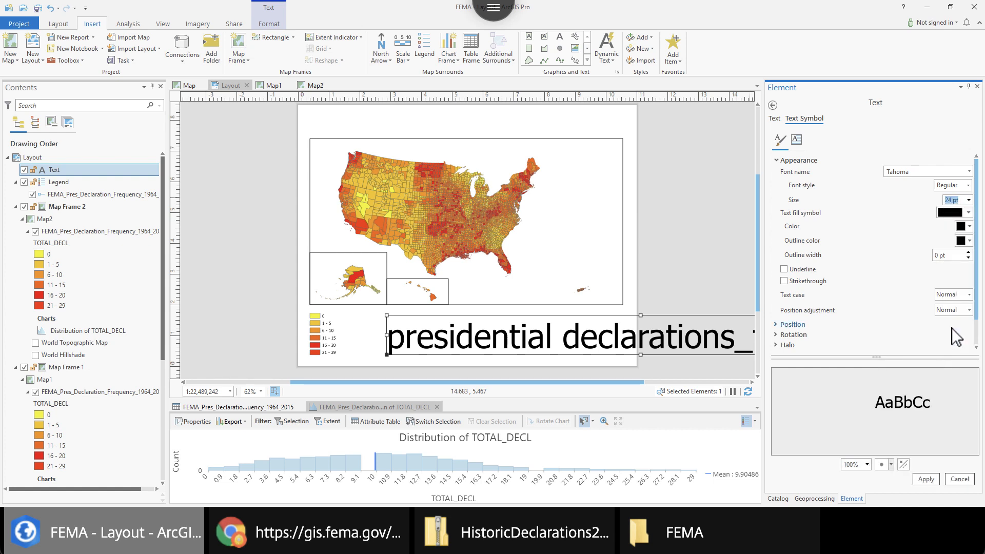
left_click(926, 478)
left_click_drag(491, 349, 490, 119)
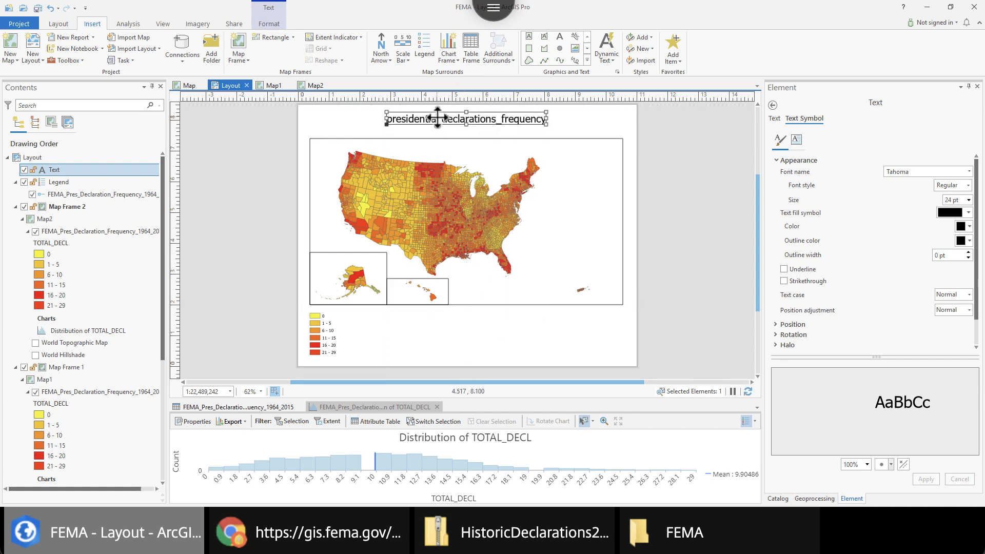
- Edit the title to read Presidential Declarations Frequency, capitalizing each word and replacing the remaining underscore with a space
double_click(437, 121)
left_click(393, 124)
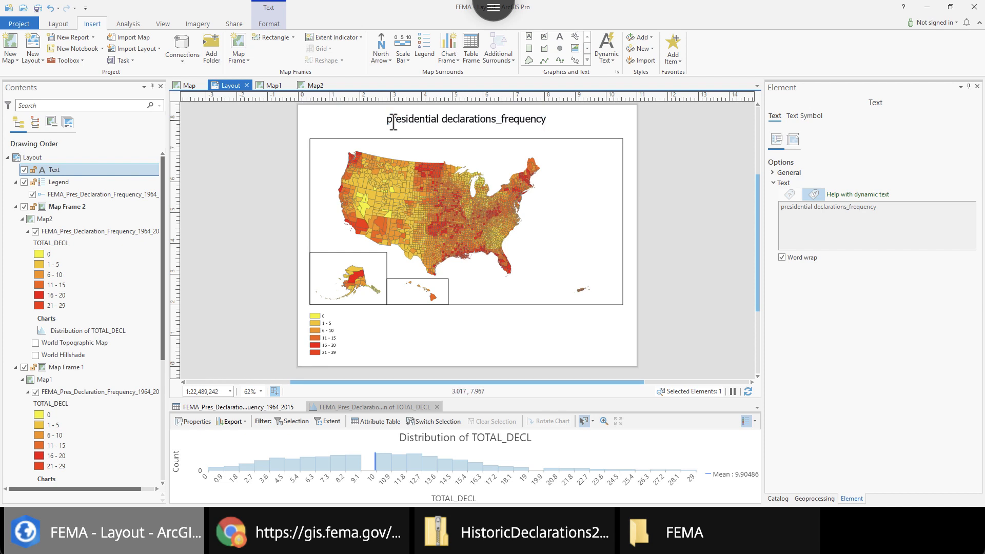
key("BackSpace")
type("P")
left_click(442, 121)
key("Delete")
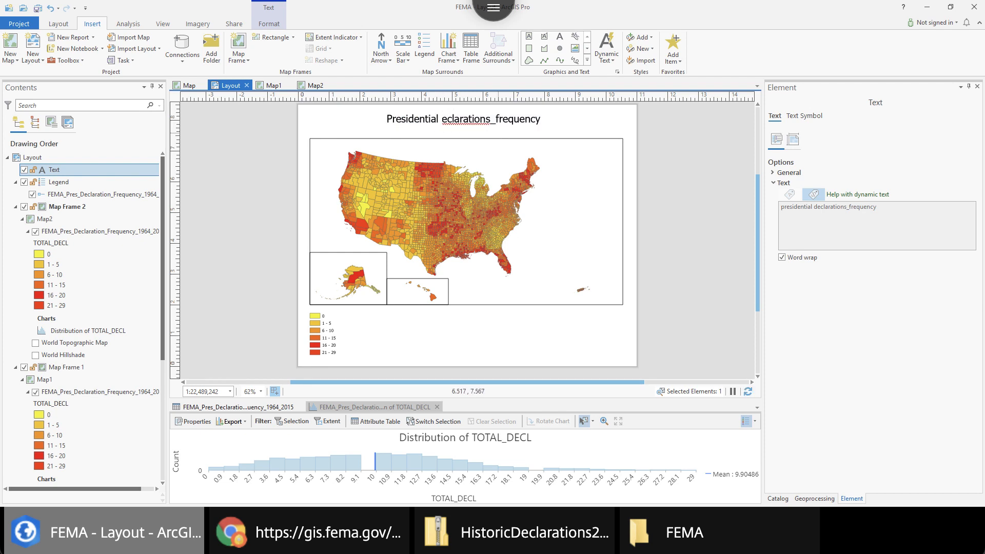
type("D")
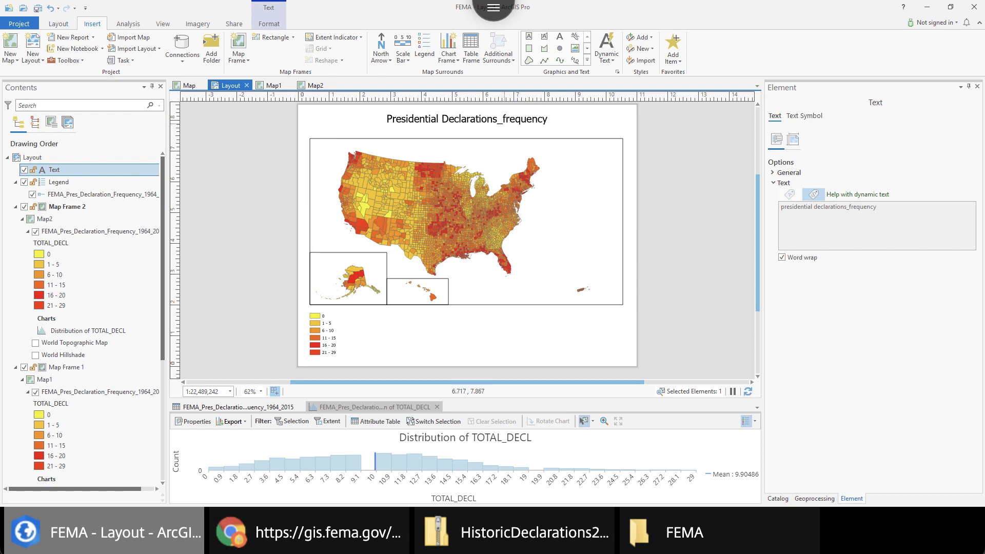
key("BackSpace")
key("BackSpace")
type("F")
key("Escape")
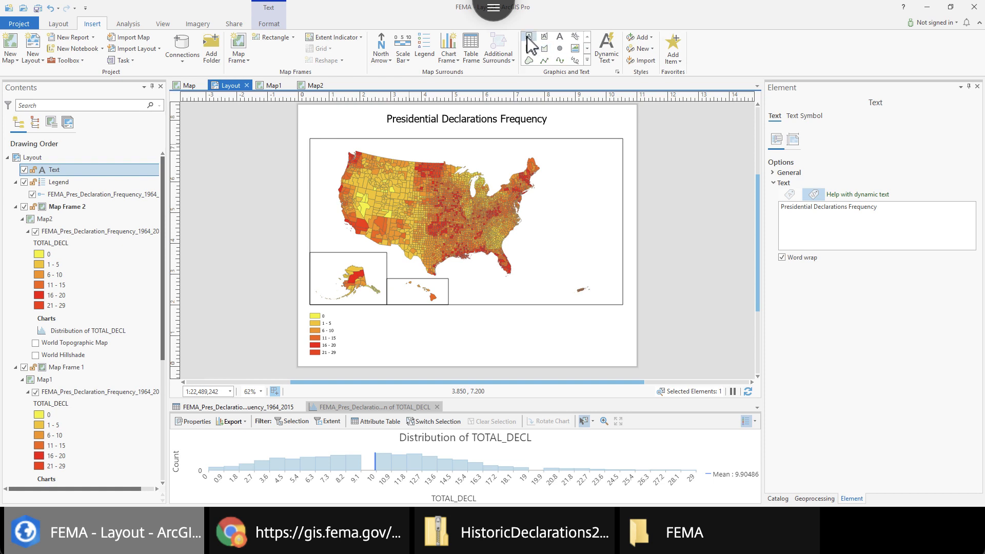
- Add a rectangular paragraph text box beneath the main map frame, beside the legend, reading This Map is from FEMA
left_click(529, 36)
left_click_drag(462, 316, 623, 358)
left_click(500, 330)
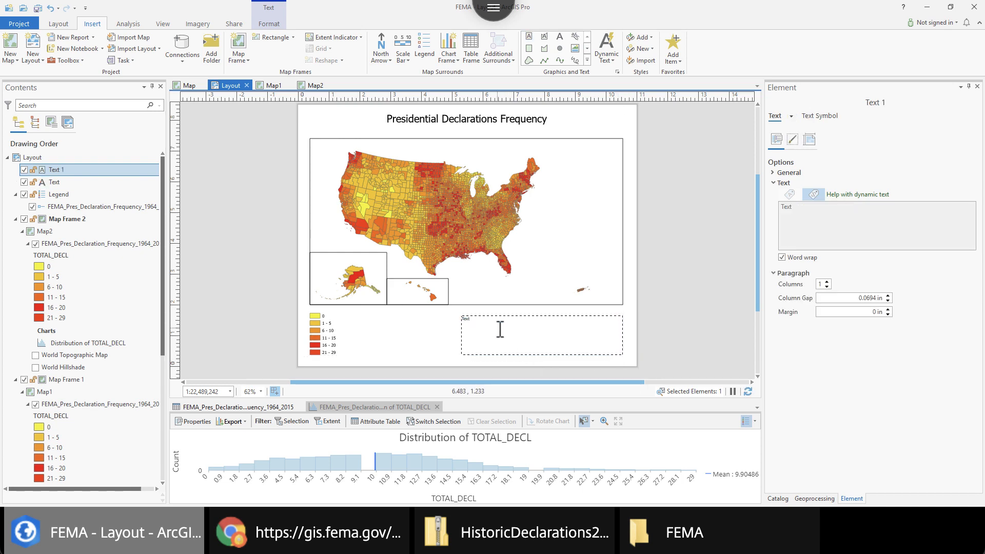
type("Ti")
key("BackSpace")
type("his Map is from FEMA")
left_click(748, 268)
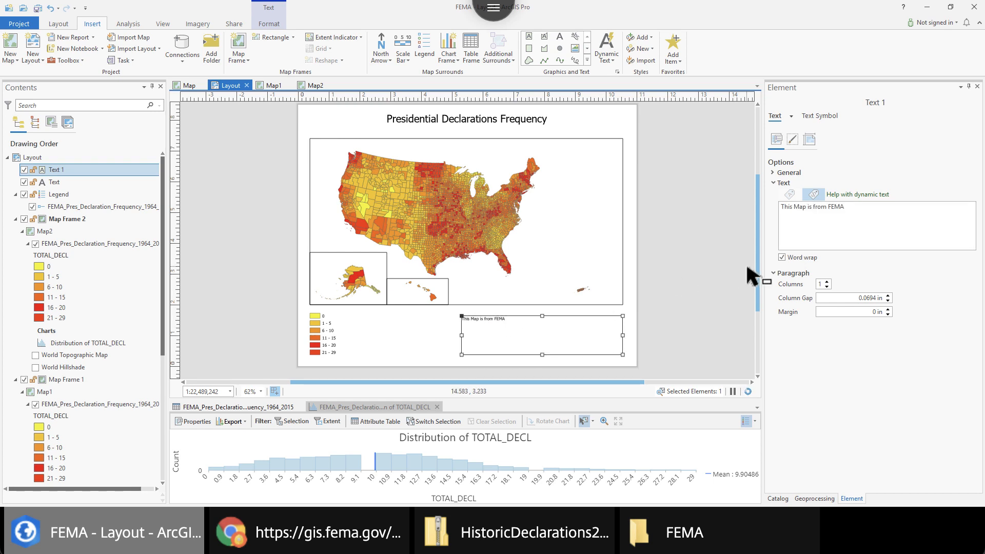
left_click(691, 258)
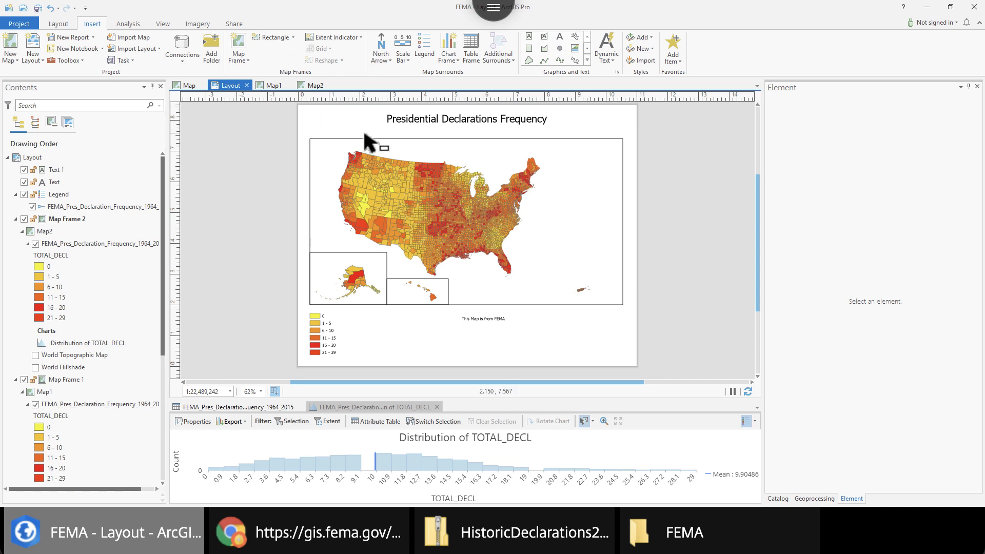
- Export the layout as a PDF to M:\gis\FEMA\Layout.pdf
left_click(235, 25)
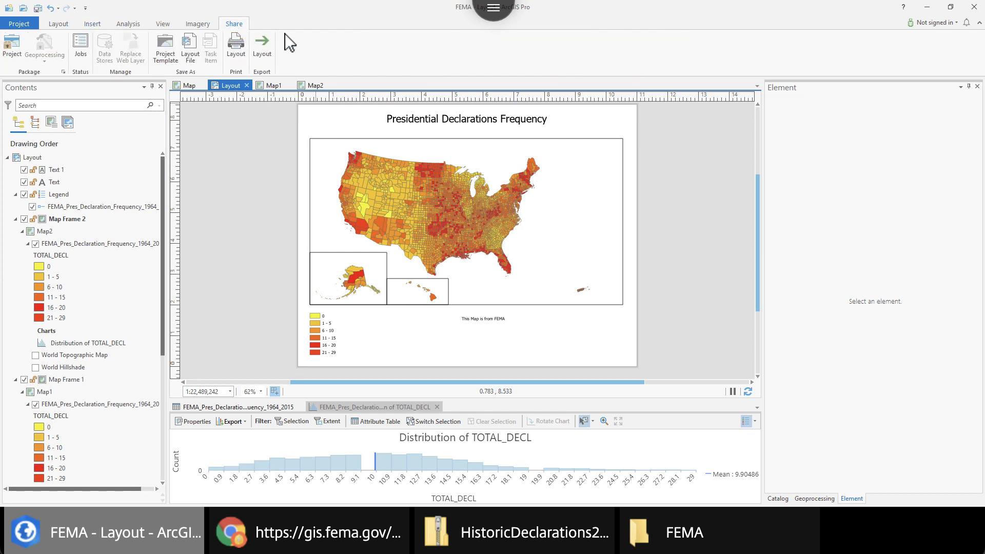
left_click(262, 47)
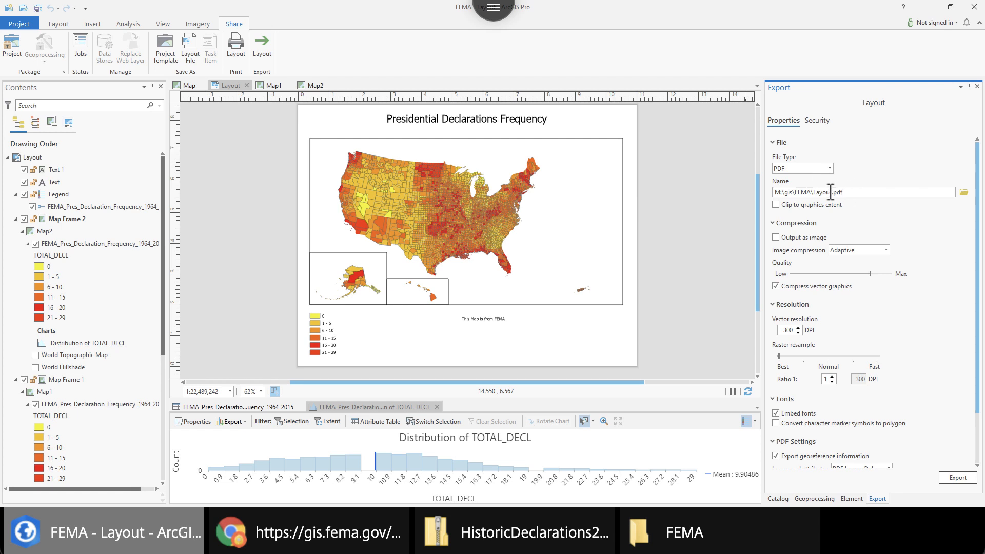
left_click(955, 479)
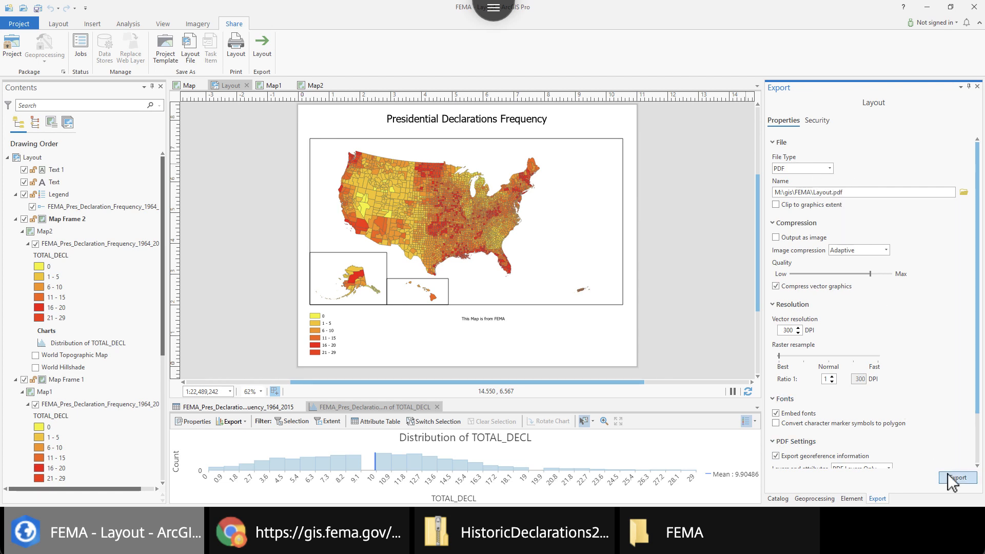
- Switch to the FEMA folder in File Explorer and open the exported Layout PDF to view the finished map
left_click(667, 534)
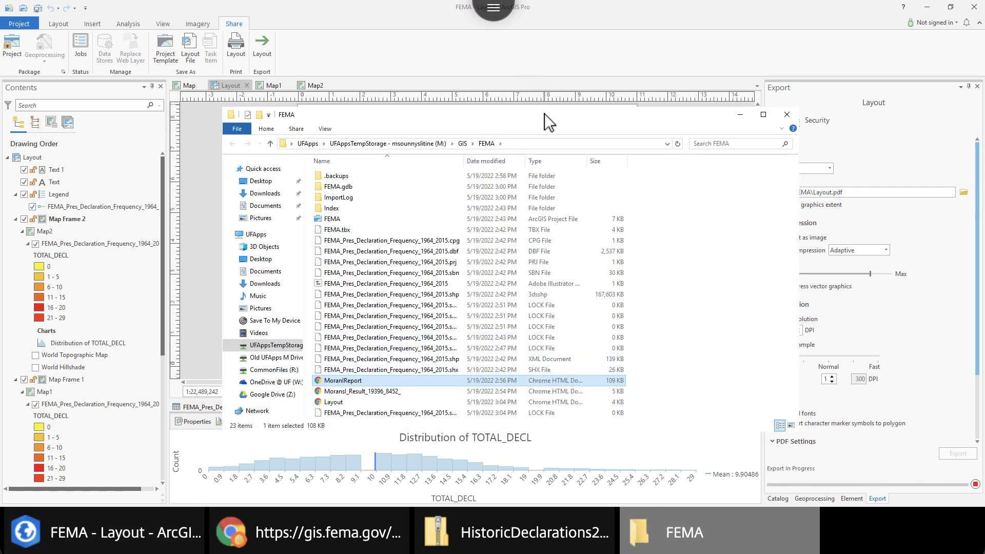
left_click_drag(544, 113, 546, 66)
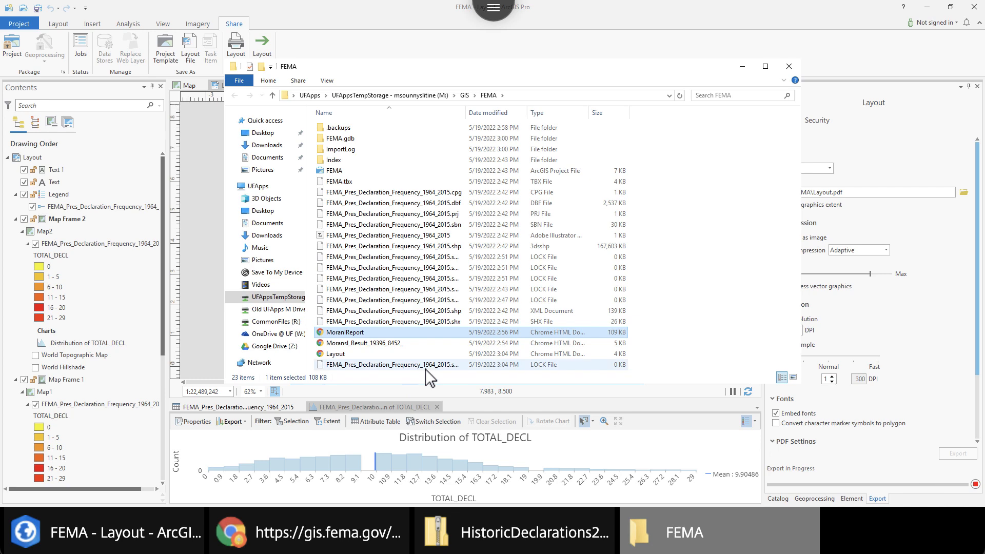
double_click(338, 355)
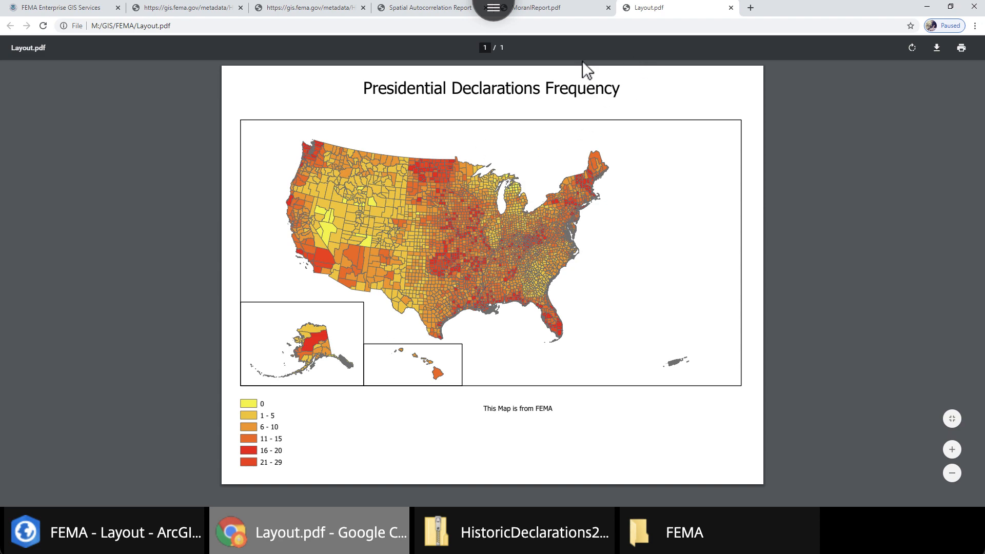
- Check the exported Layout file in the FEMA folder, and return to the open PDF in Chrome
left_click(652, 526)
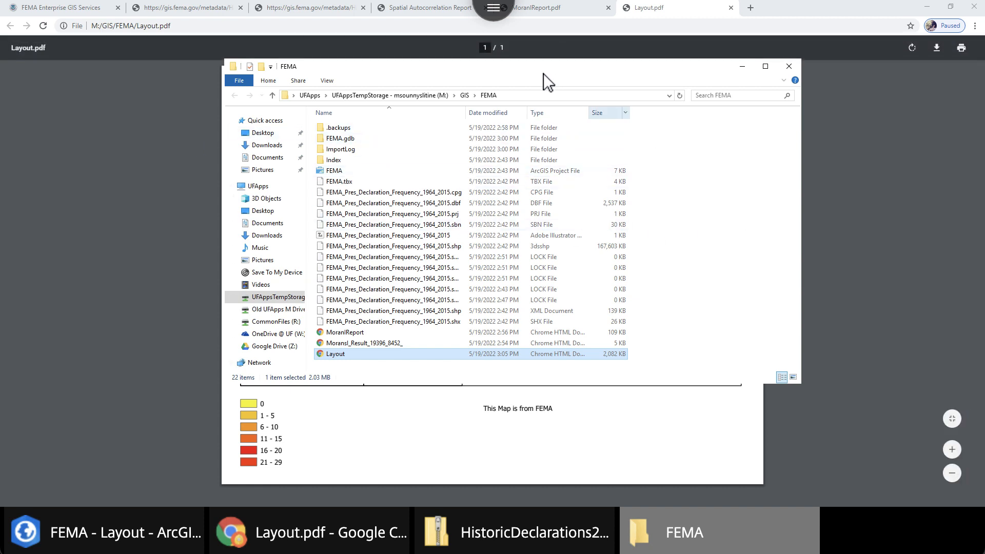
left_click_drag(543, 73, 503, 88)
left_click(131, 156)
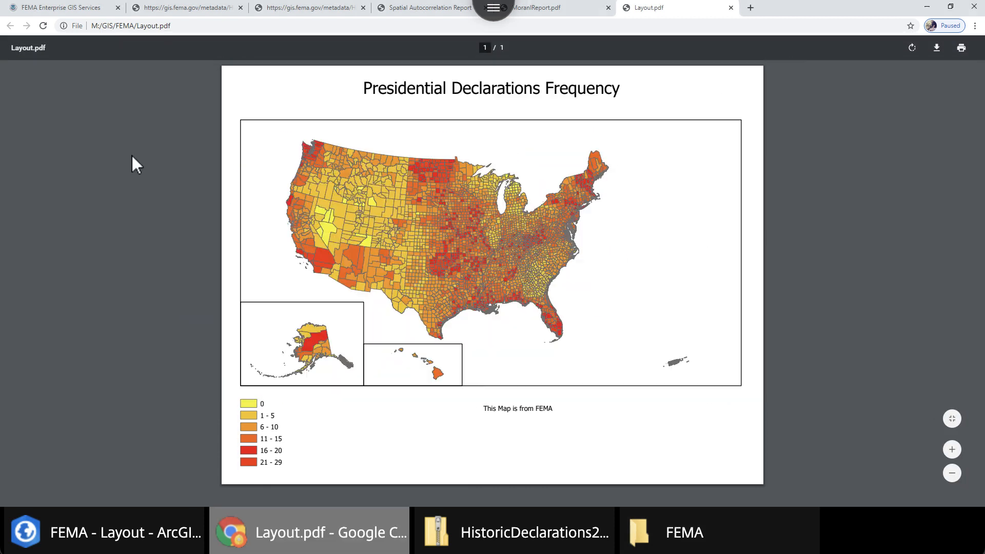